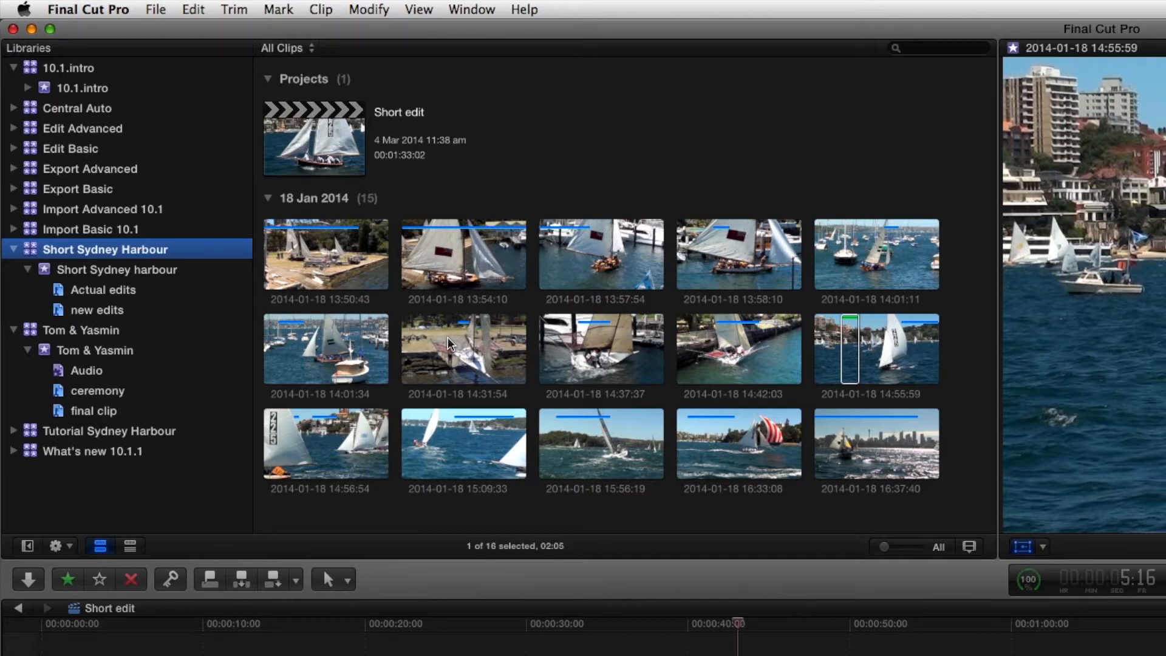
{"action": "left_click", "coordinate": [471, 338]}
{"action": "left_click", "coordinate": [124, 263]}
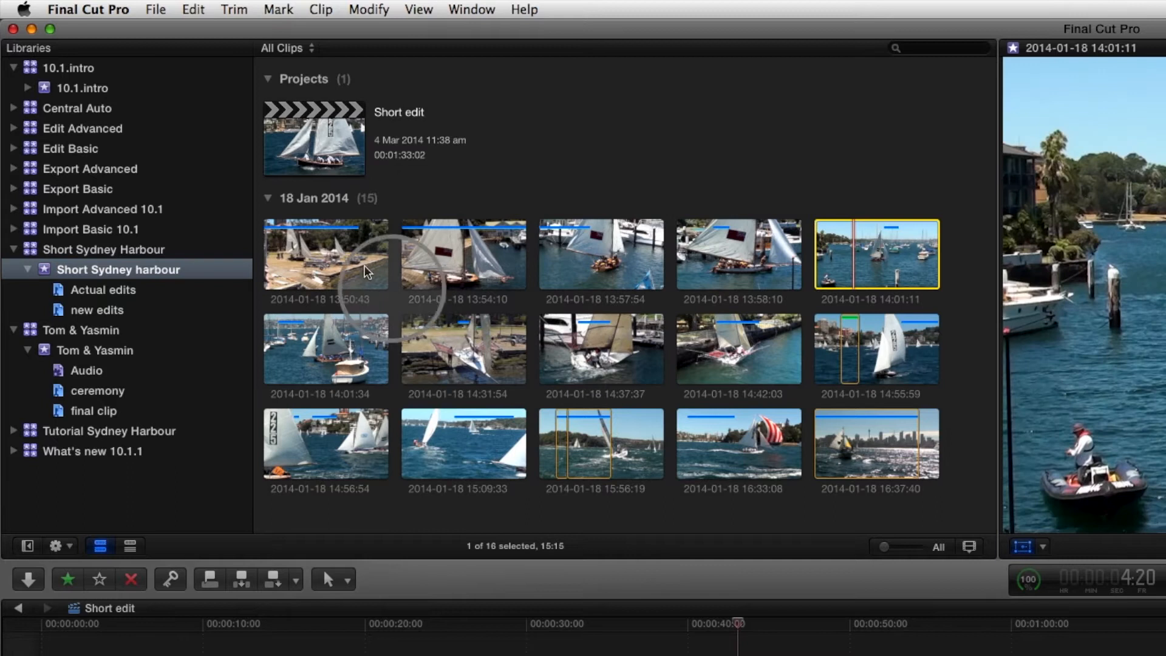
{"action": "left_click", "coordinate": [337, 266]}
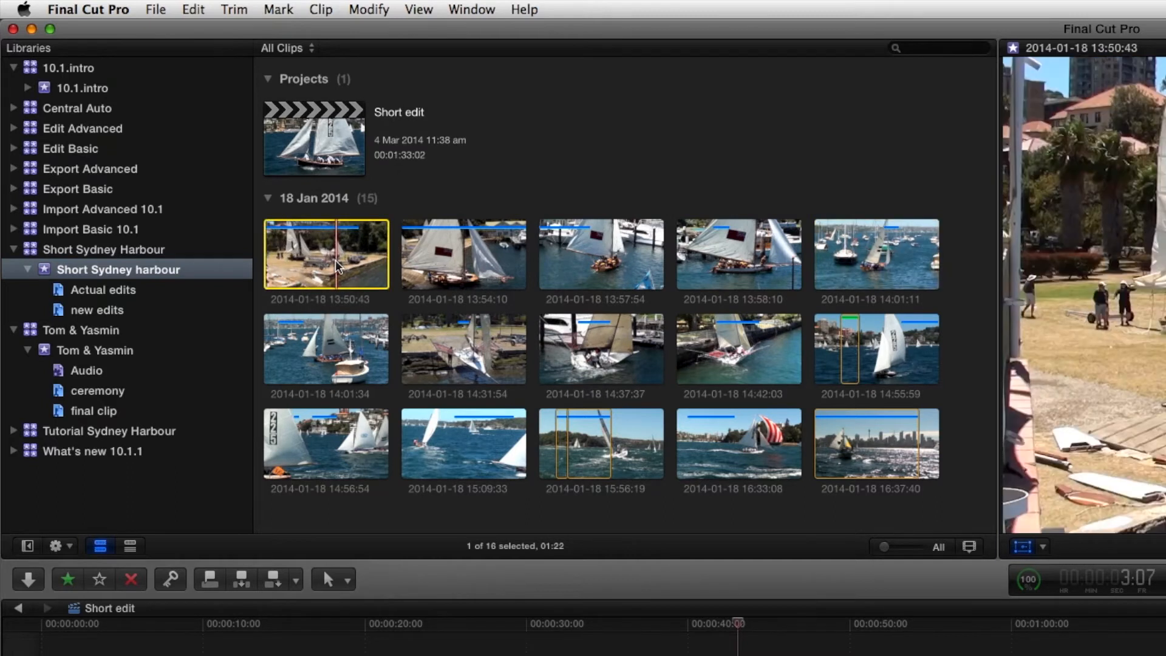
{"action": "left_click", "coordinate": [468, 267], "text": "super"}
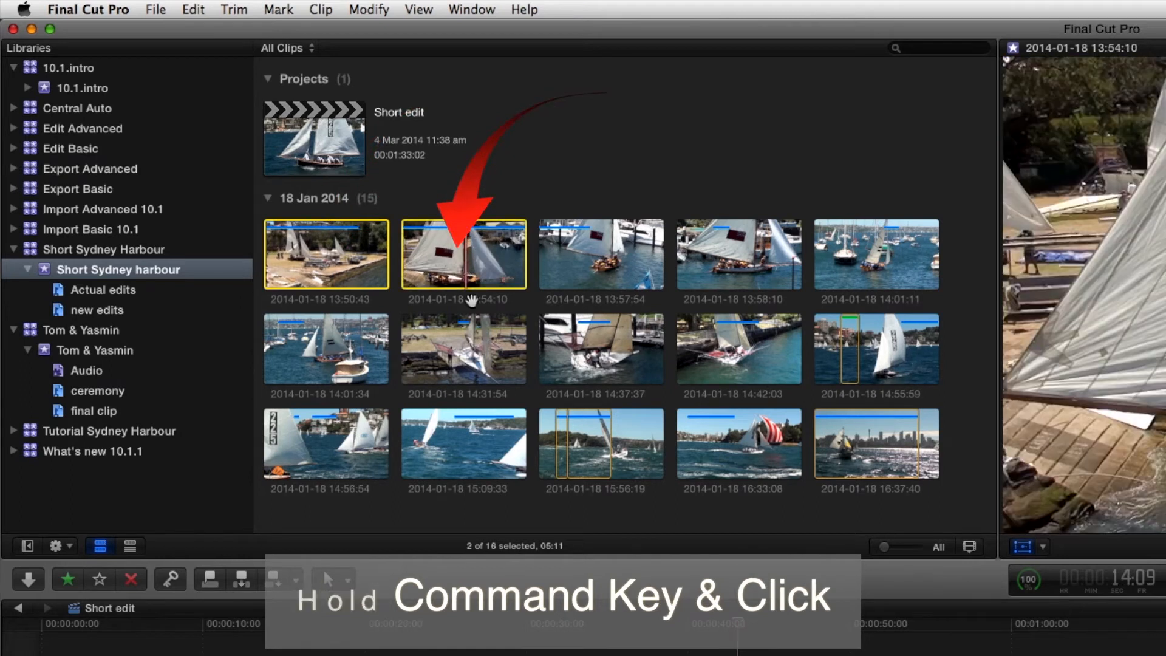
{"action": "left_click", "coordinate": [471, 357], "text": "super"}
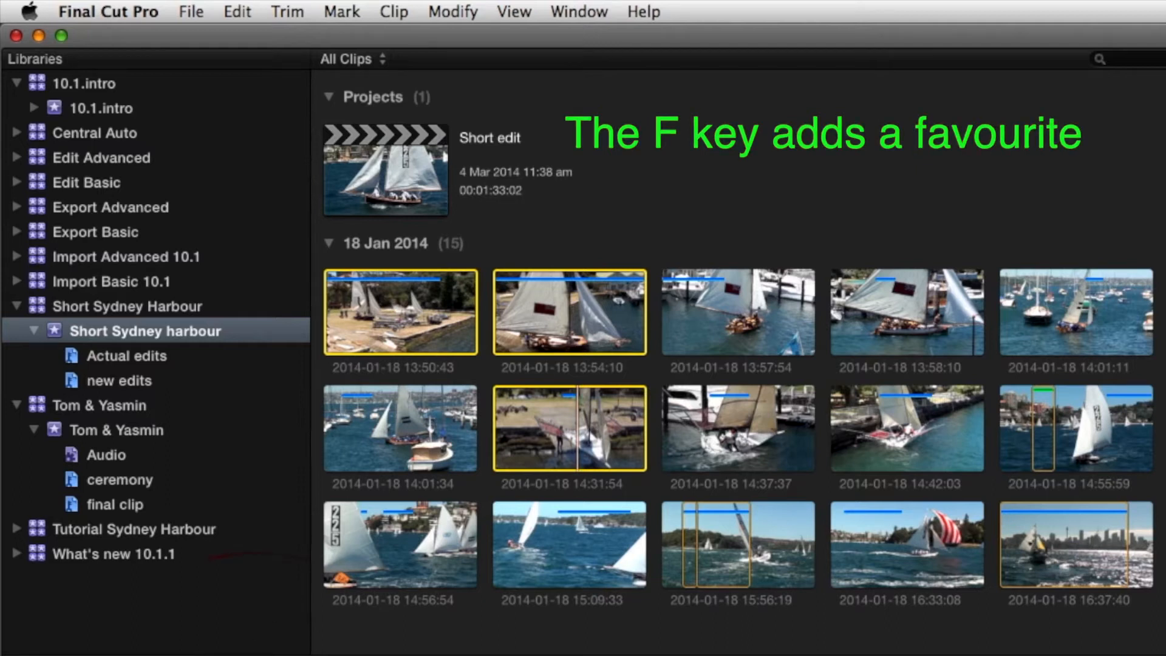
{"action": "key", "text": "f"}
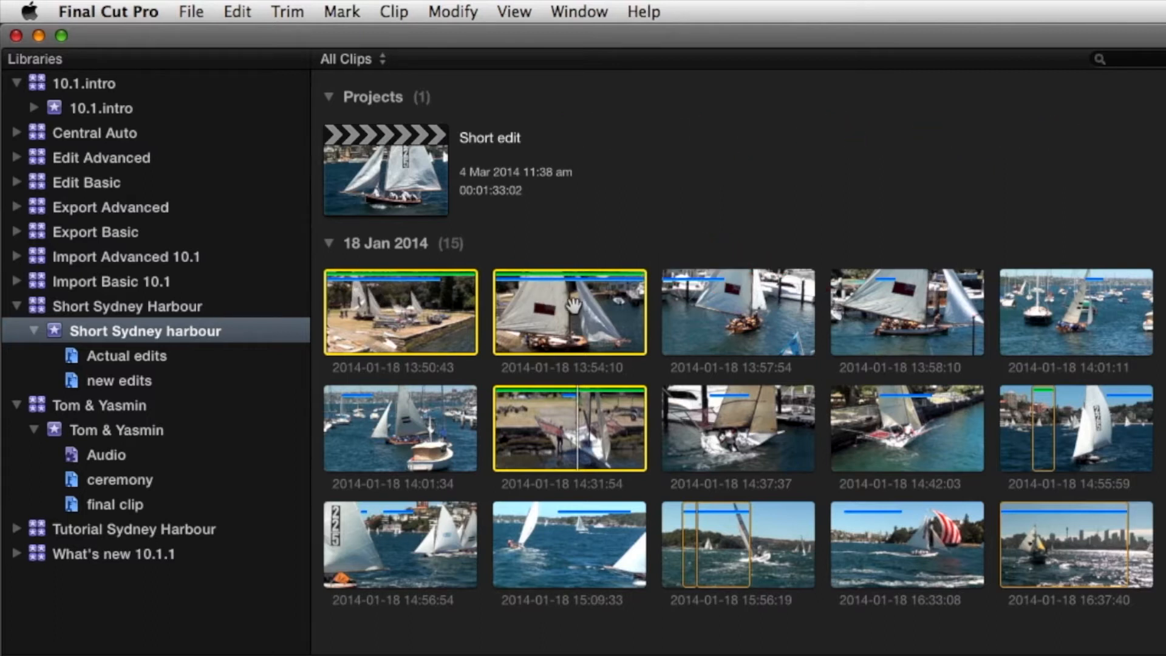
{"action": "left_click", "coordinate": [383, 61]}
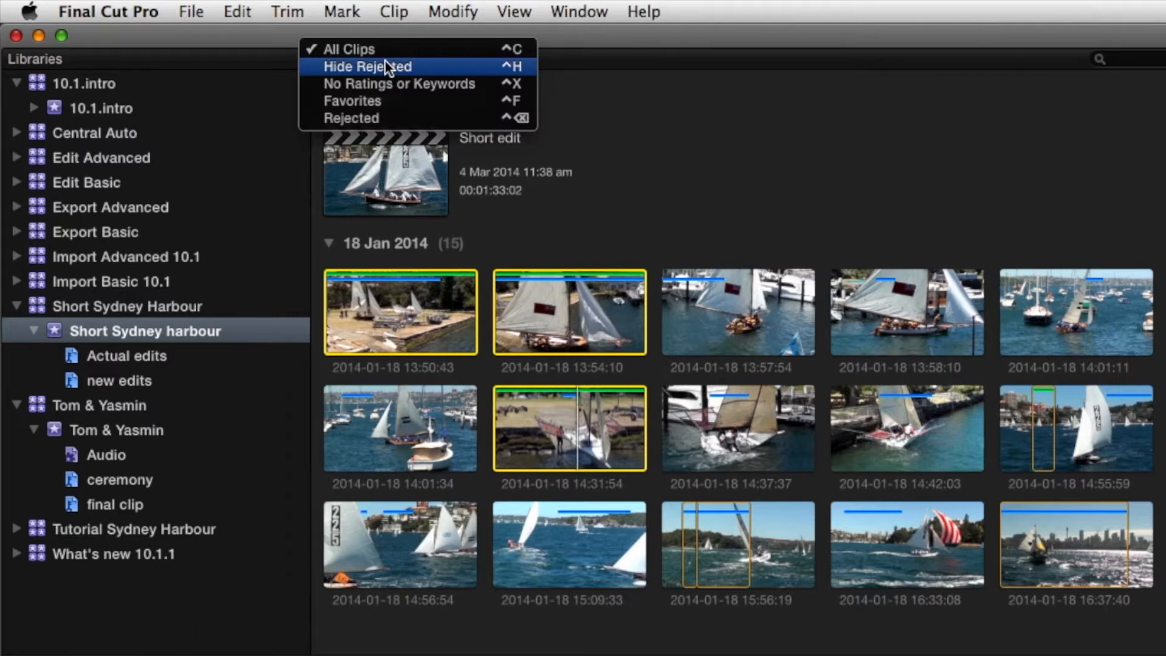
{"action": "left_click", "coordinate": [385, 101]}
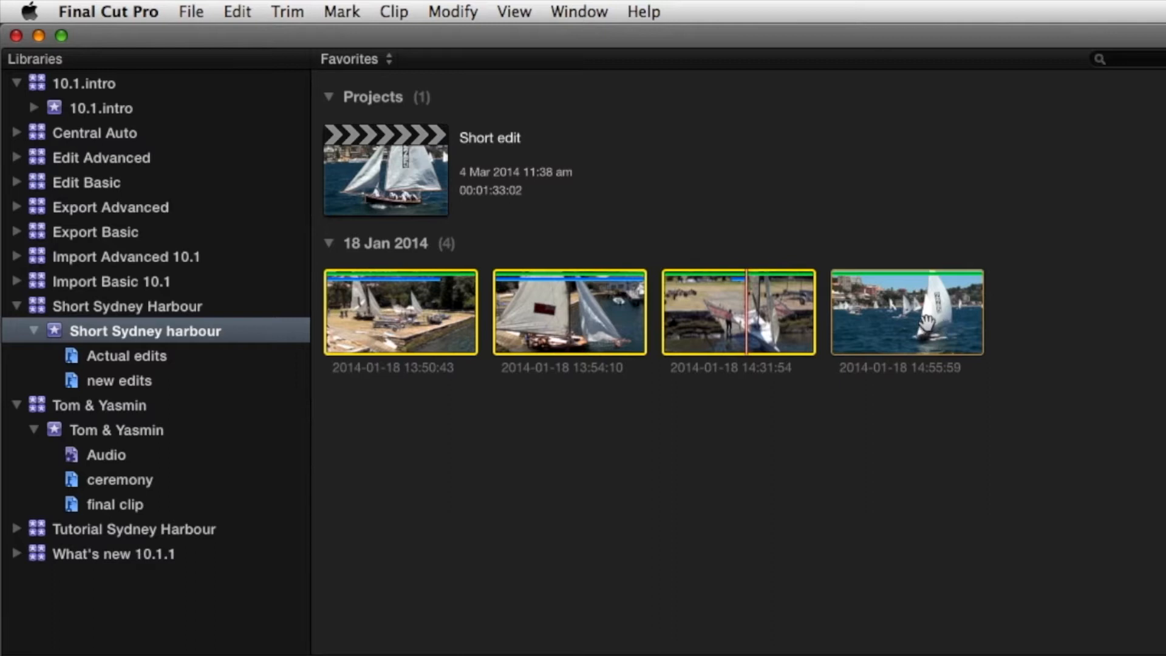
{"action": "left_click", "coordinate": [893, 312]}
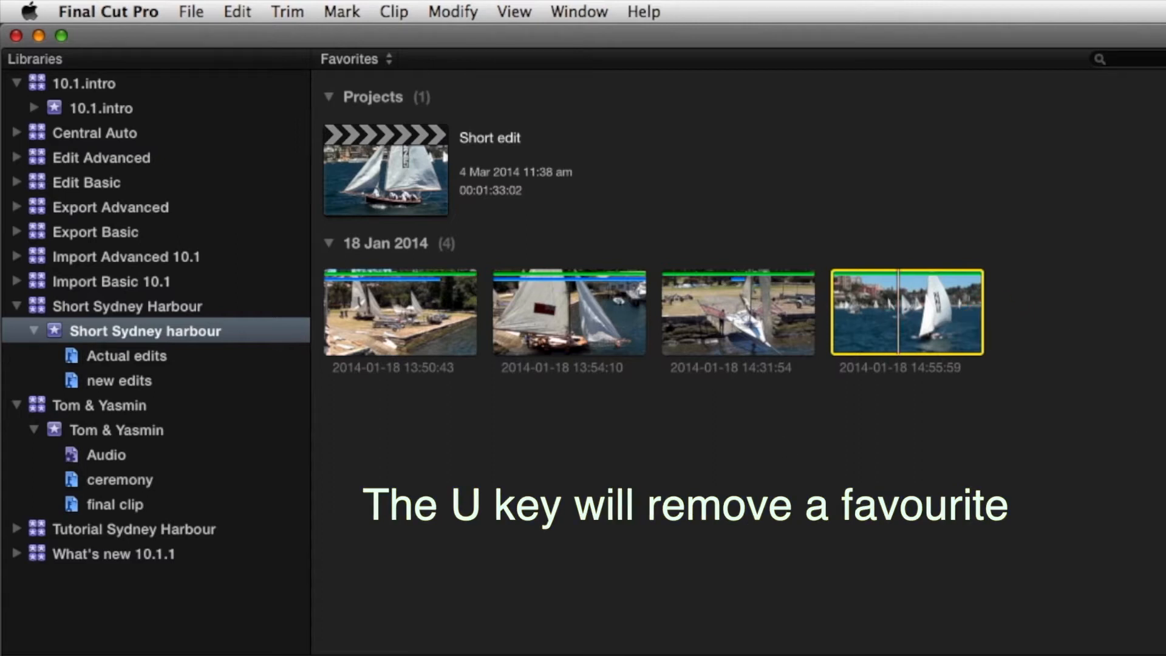
{"action": "key", "text": "u"}
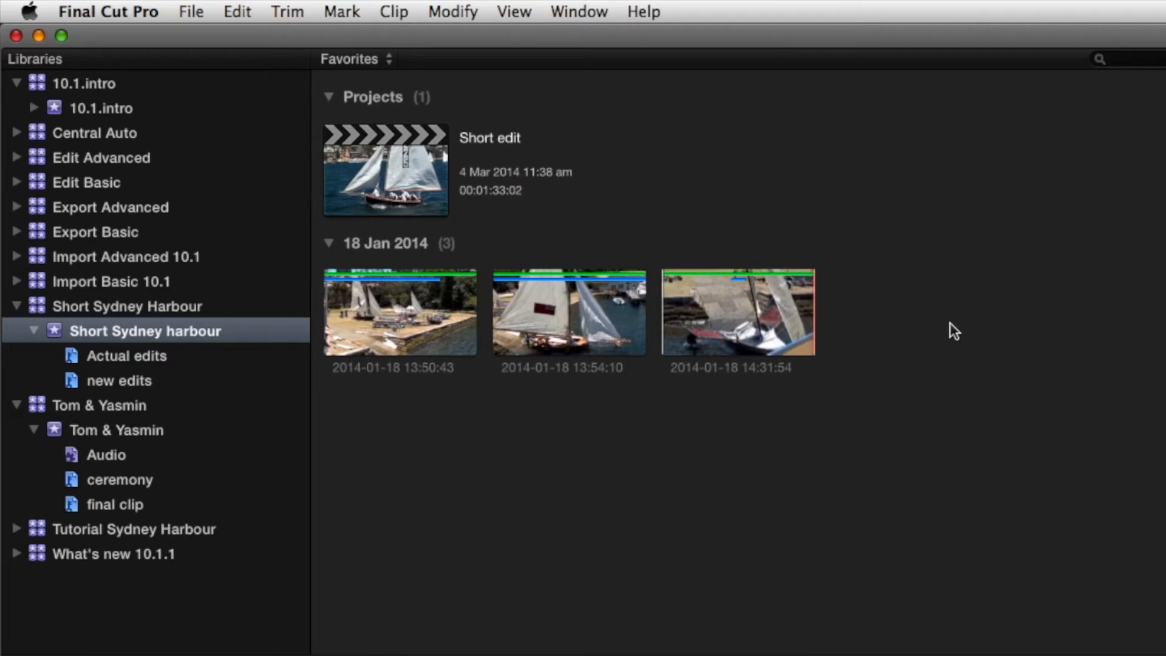
{"action": "left_click", "coordinate": [376, 60]}
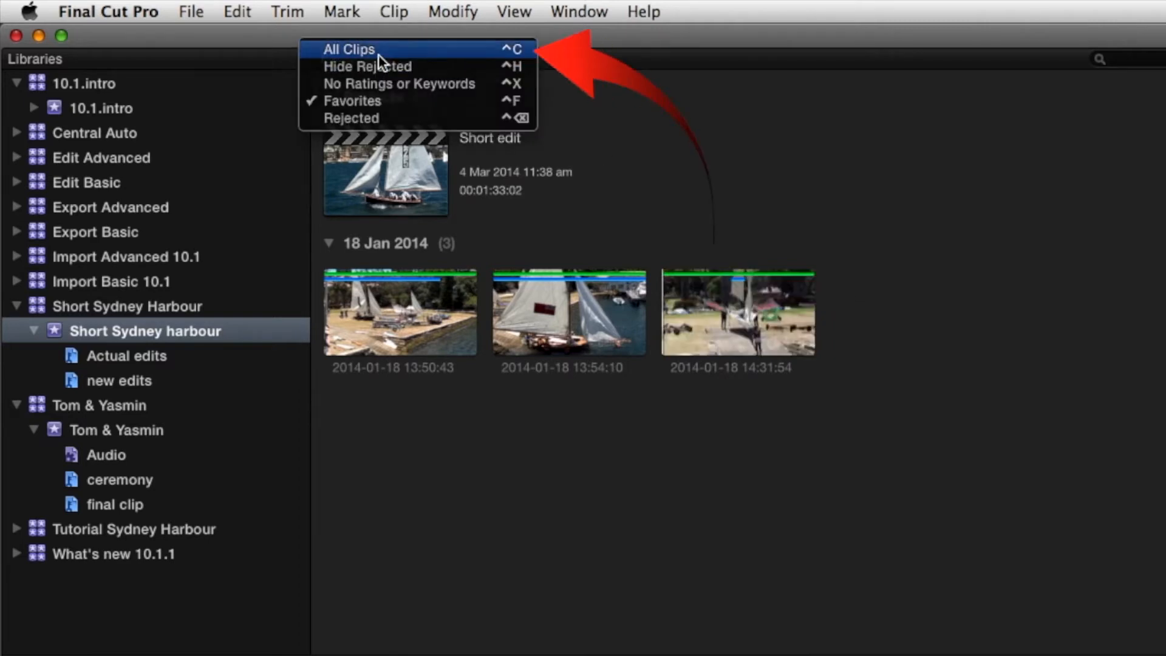
{"action": "left_click", "coordinate": [378, 54]}
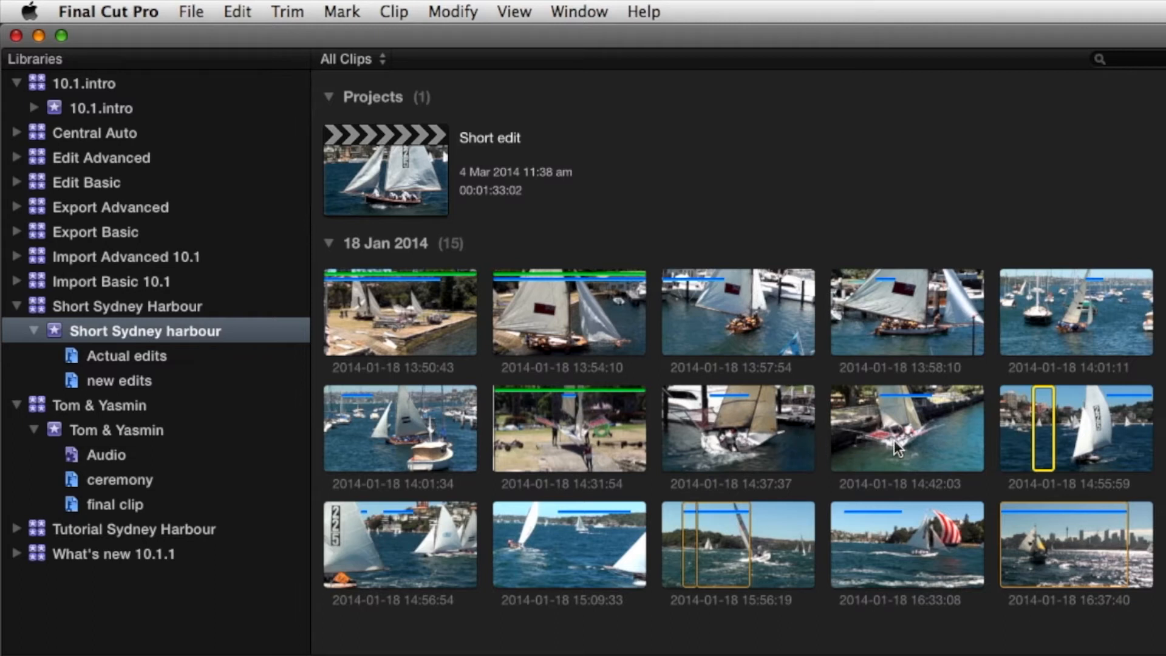
{"action": "left_click", "coordinate": [399, 423]}
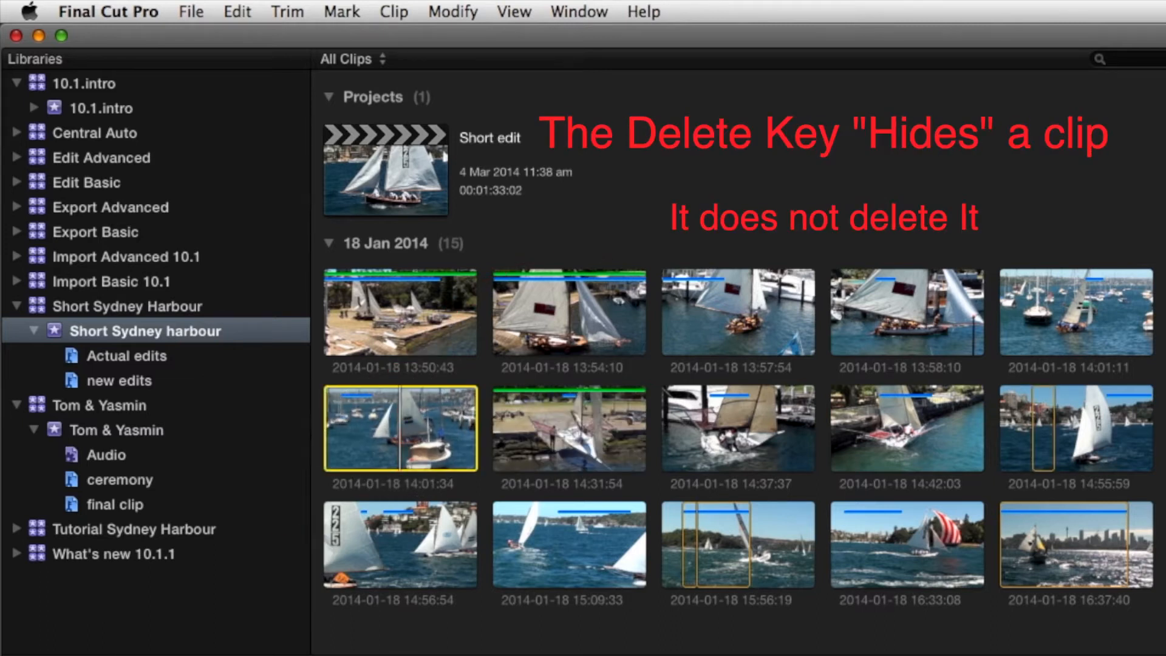
{"action": "key", "text": "Delete"}
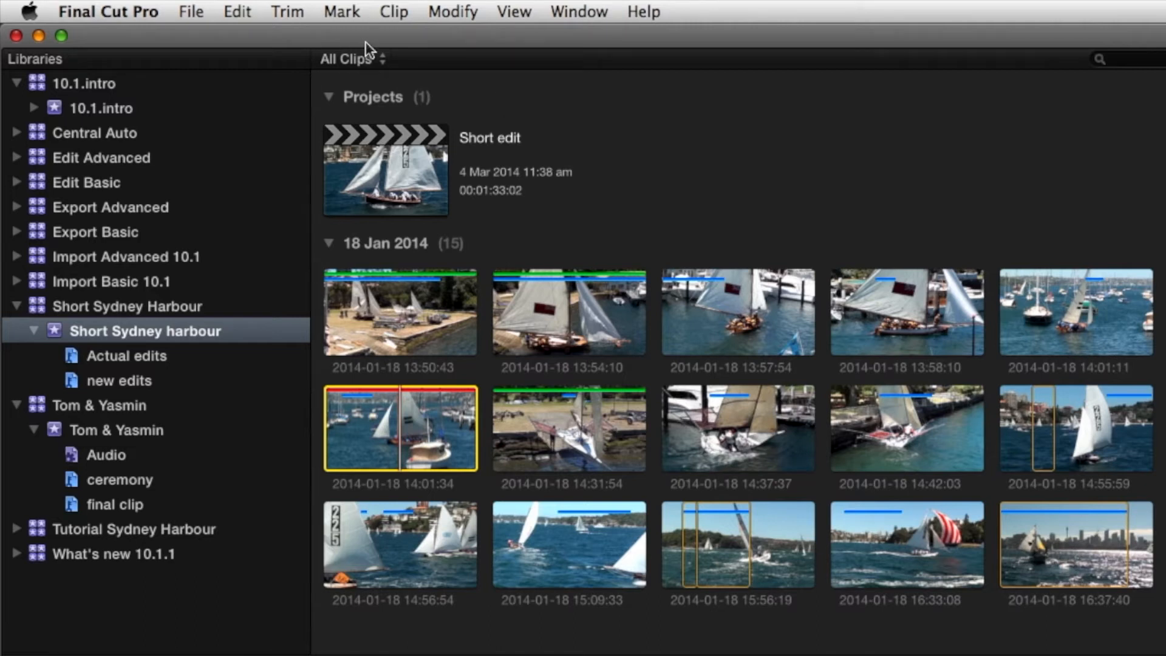
{"action": "left_click", "coordinate": [380, 59]}
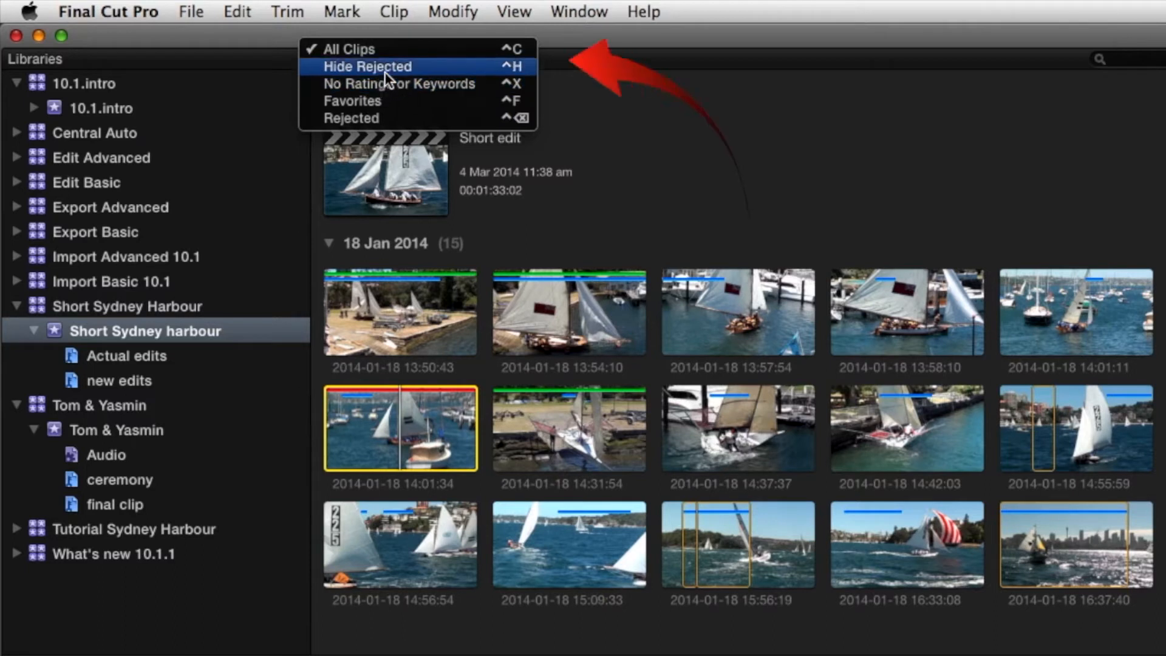
{"action": "left_click", "coordinate": [387, 67]}
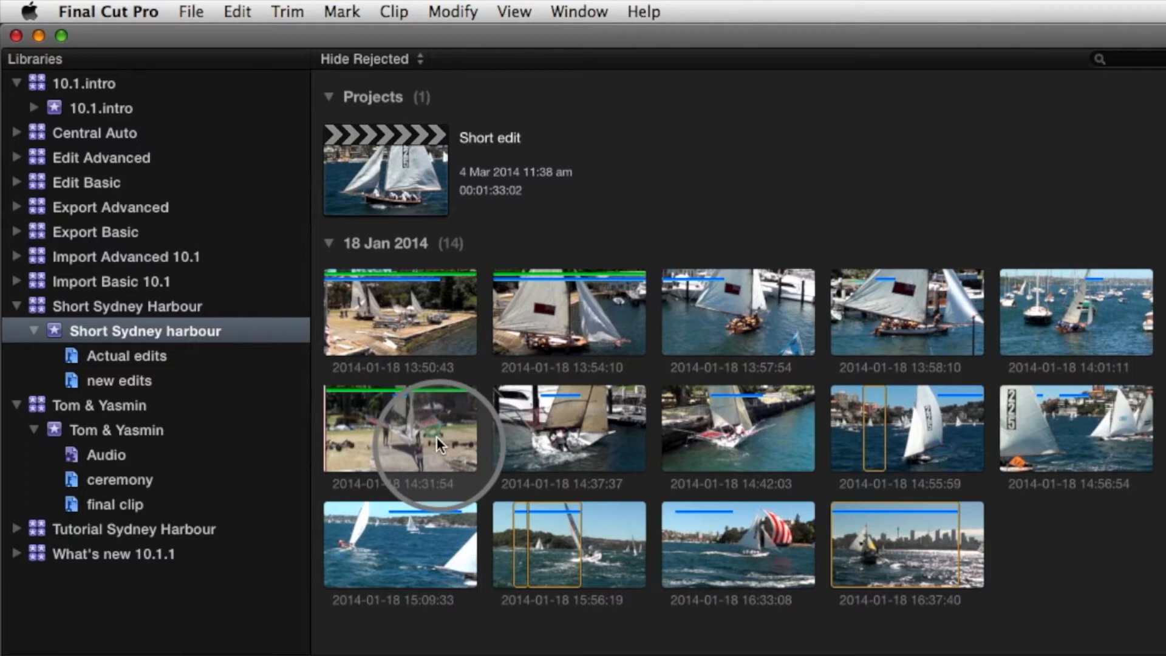
{"action": "left_click", "coordinate": [416, 59]}
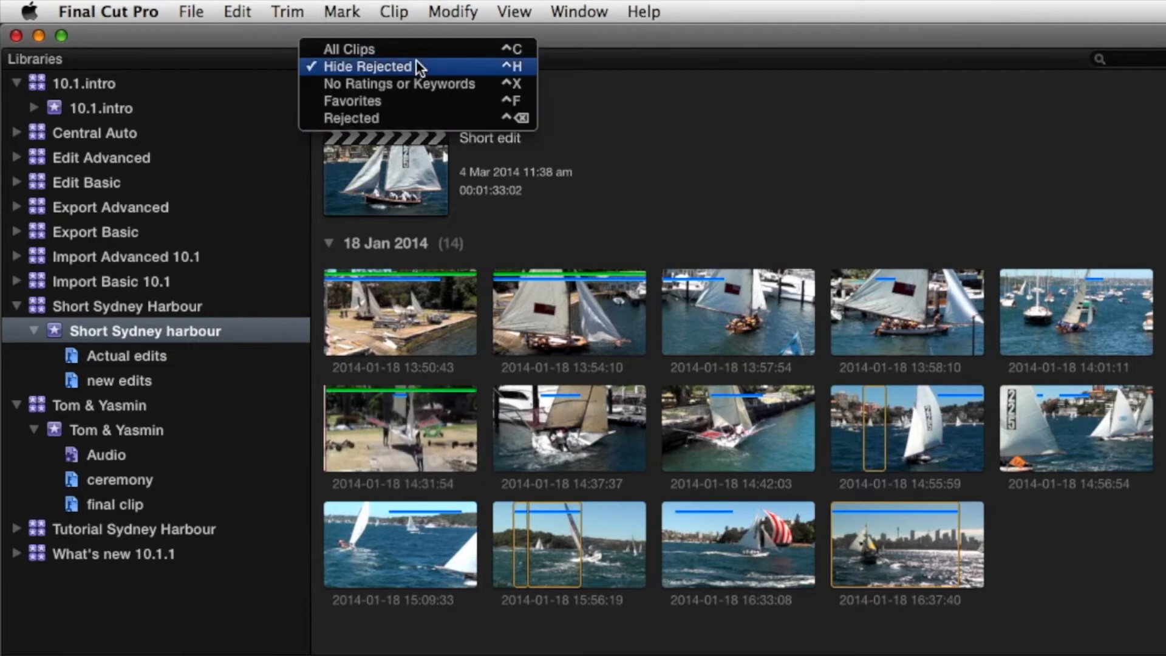
{"action": "left_click", "coordinate": [415, 119]}
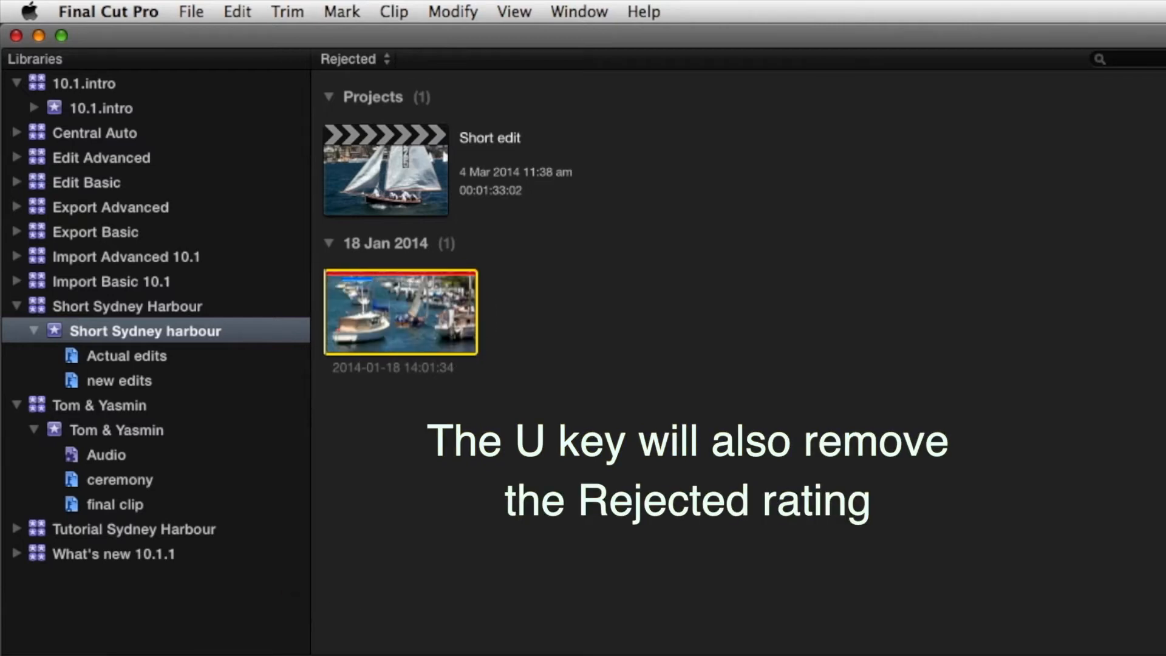
{"action": "key", "text": "u"}
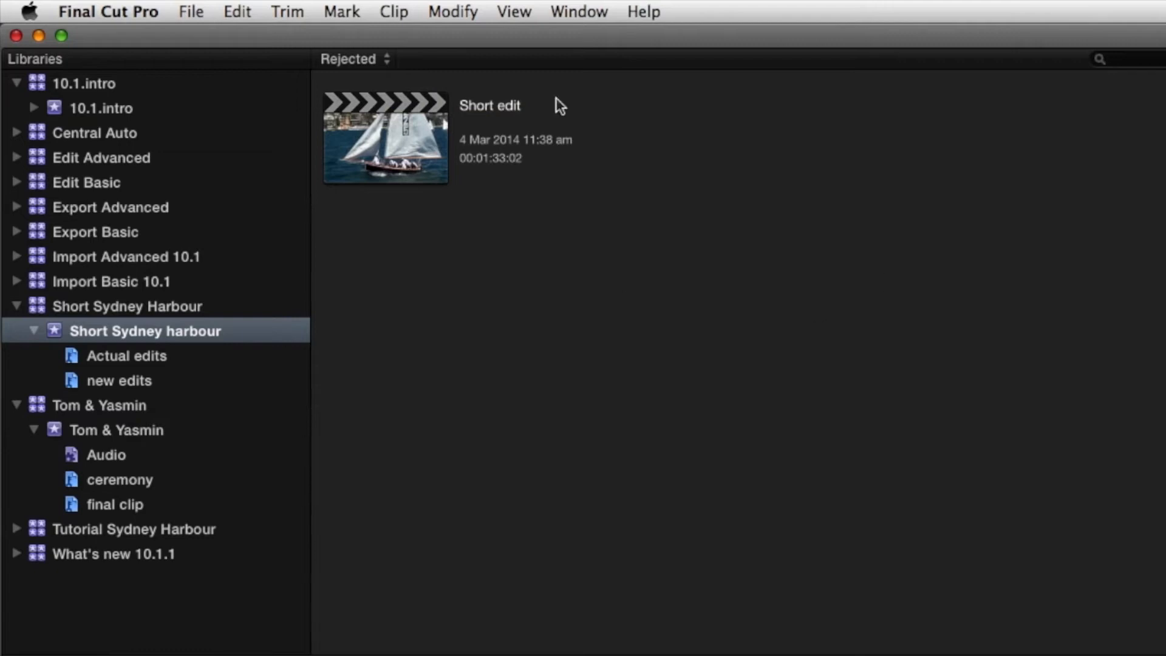
{"action": "left_click", "coordinate": [400, 59]}
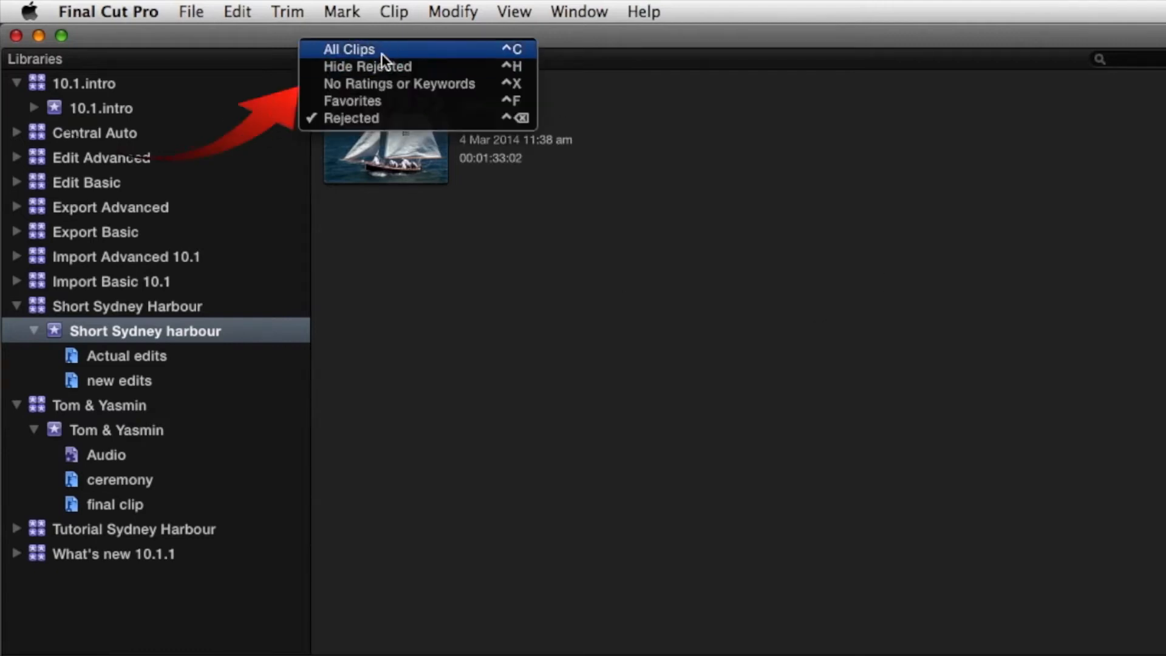
{"action": "left_click", "coordinate": [381, 53]}
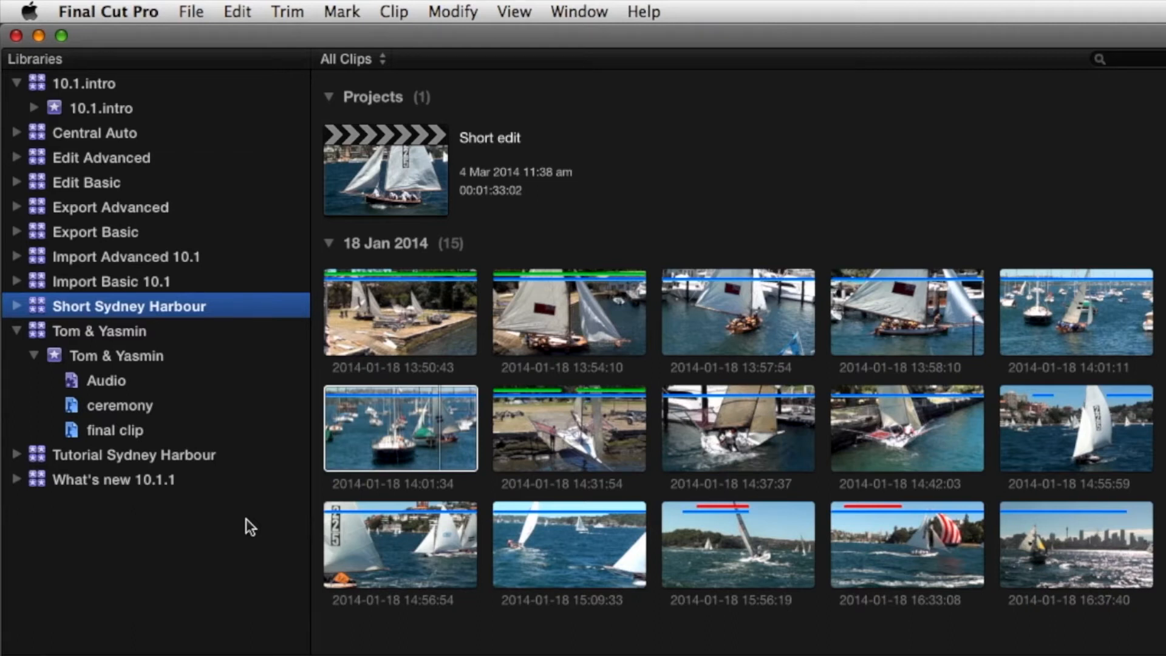
{"action": "left_click", "coordinate": [373, 427]}
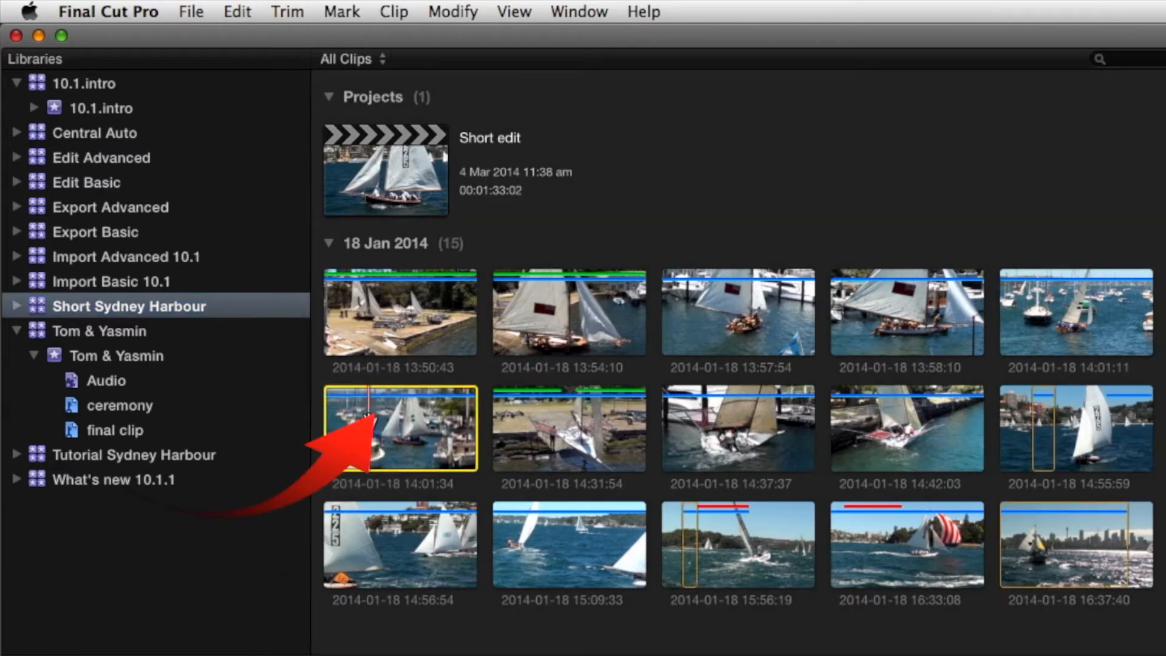
{"action": "key", "text": "i"}
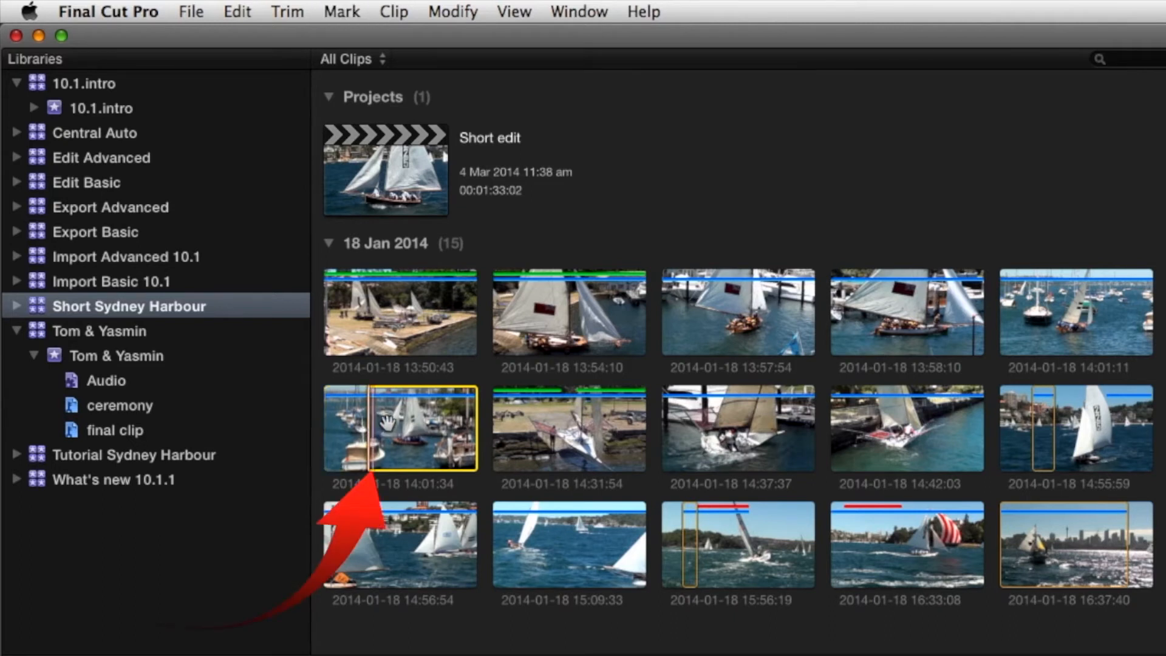
{"action": "key", "text": "o"}
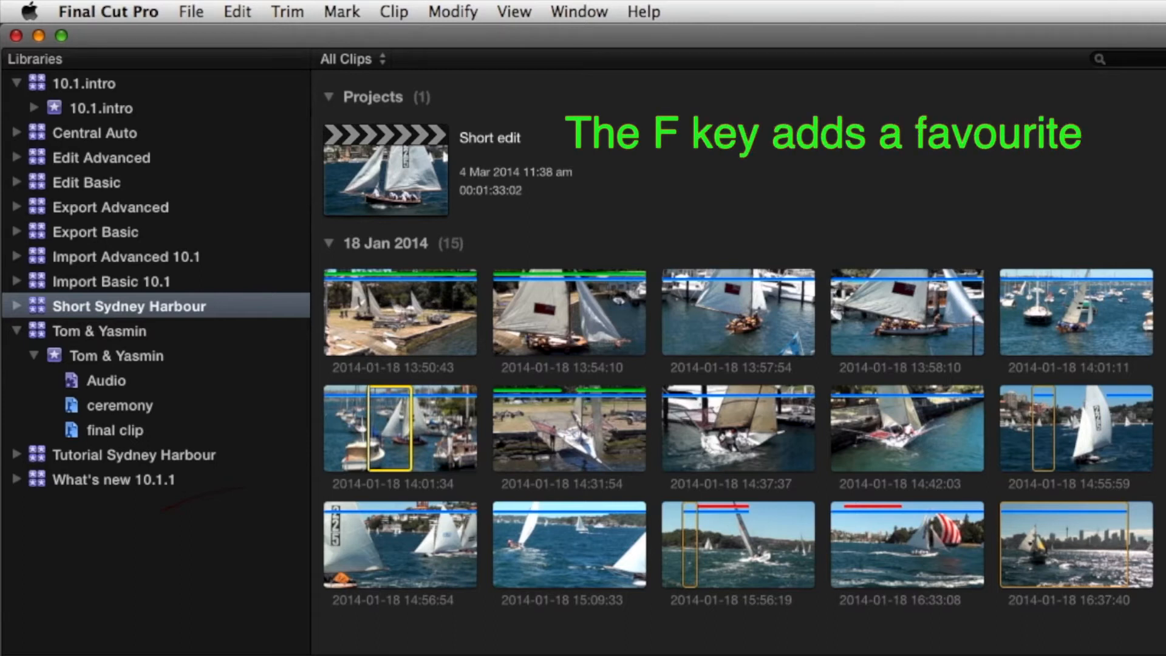
{"action": "key", "text": "Delete"}
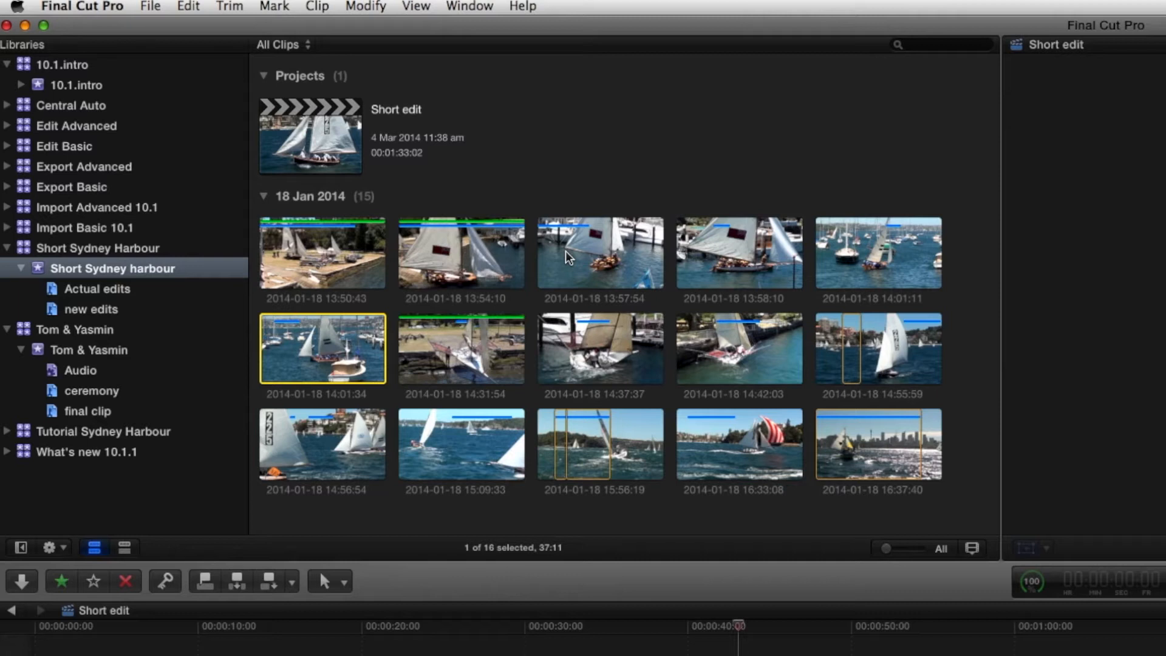
Assign the keyword "18 footers" to all clips in the Short Sydney harbour event
{"action": "left_click", "coordinate": [309, 265]}
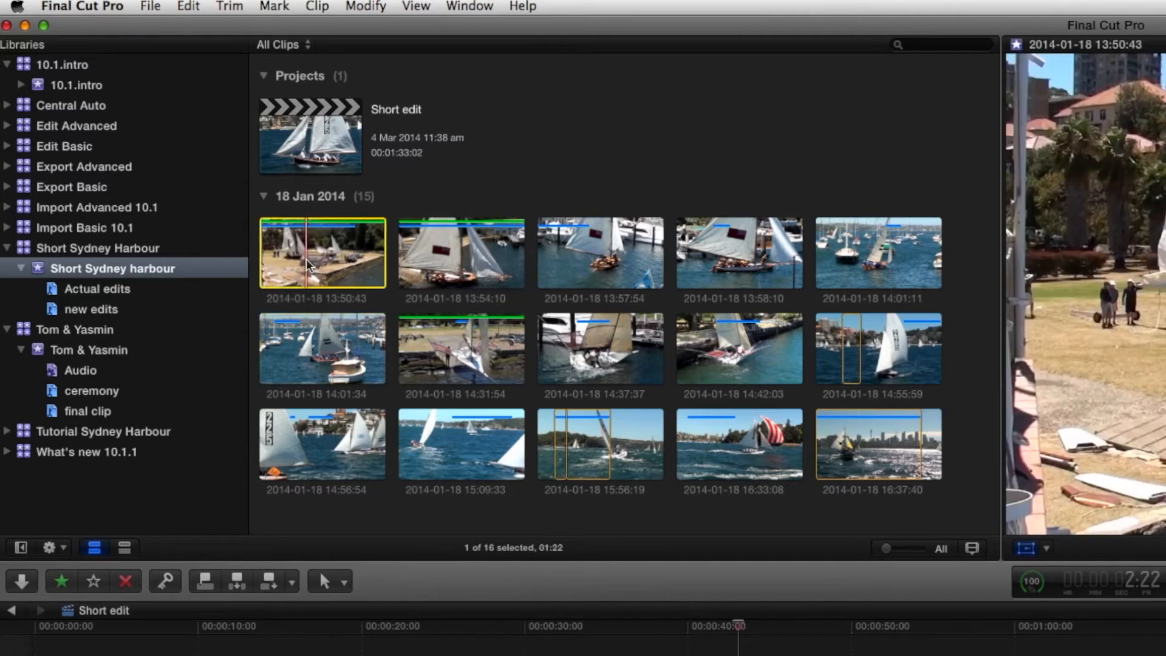
{"action": "key", "text": "super+a"}
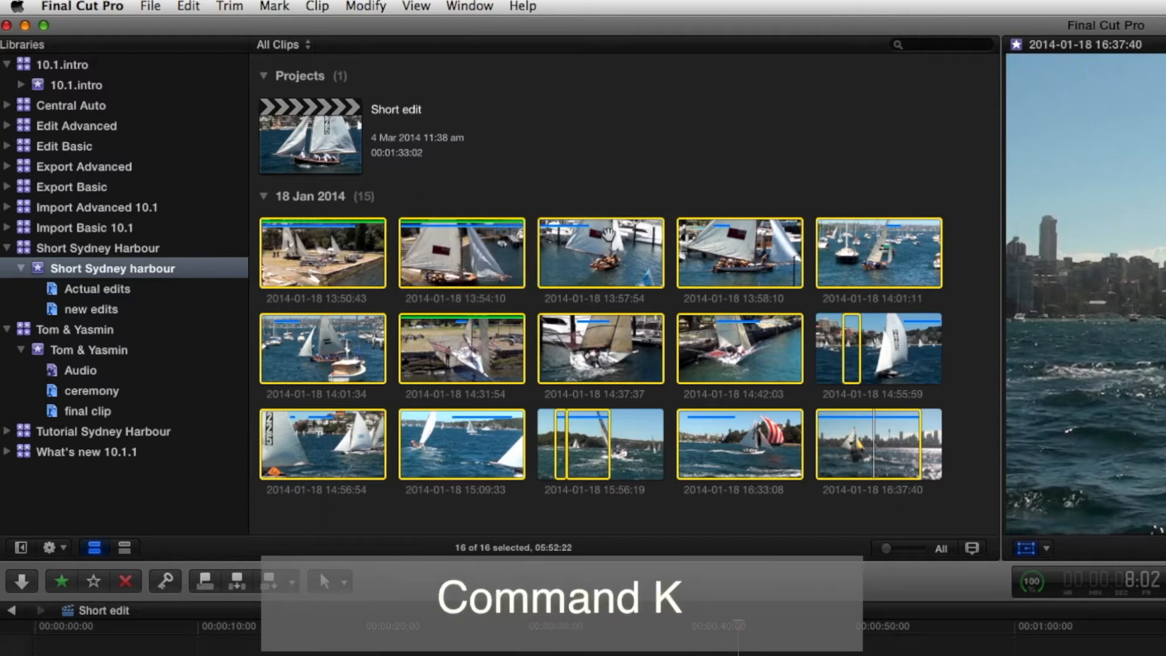
{"action": "key", "text": "super+k"}
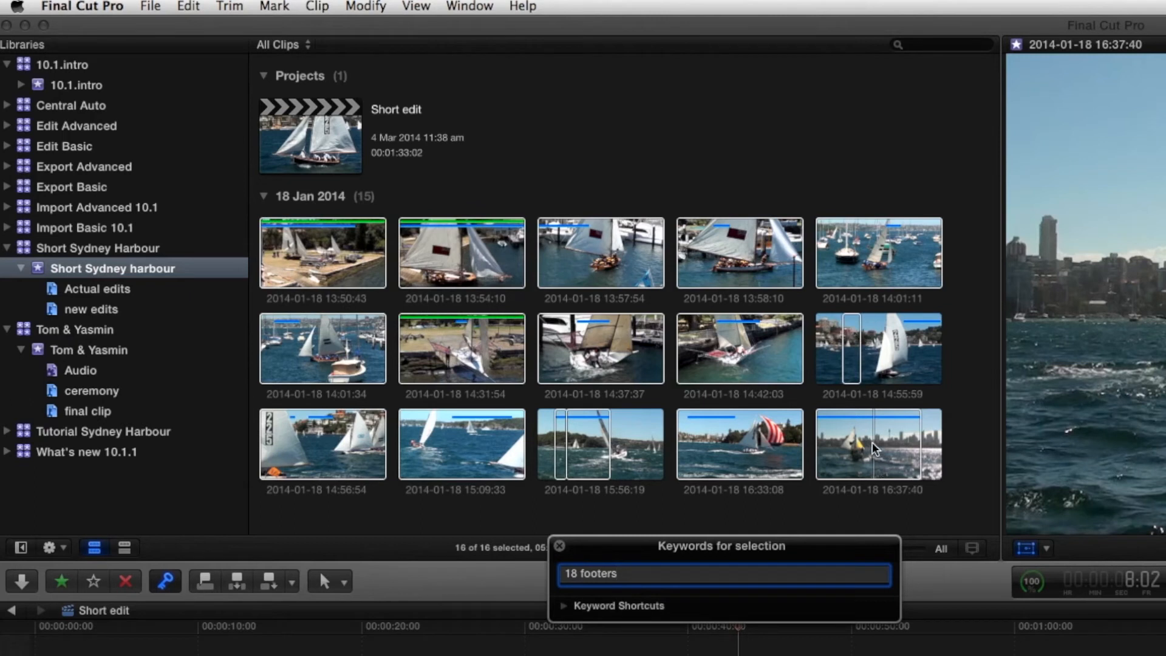
{"action": "left_click", "coordinate": [560, 546]}
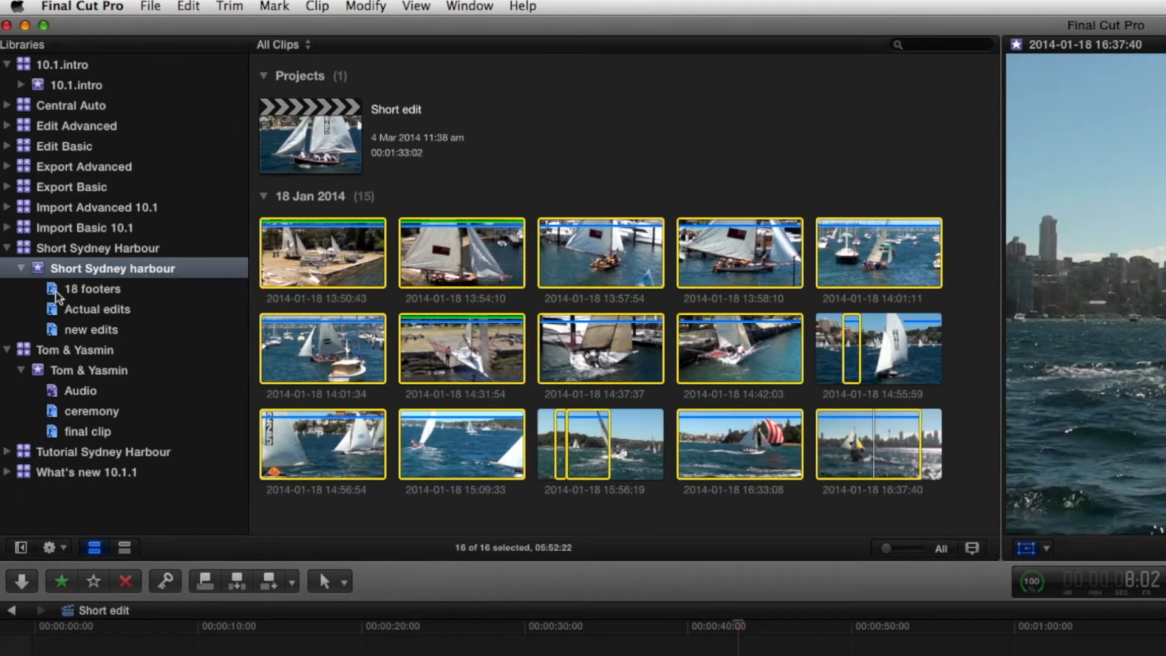
Review the clips in the 18 footers, new edits and Actual edits keyword collections
{"action": "left_click", "coordinate": [94, 289]}
{"action": "left_click", "coordinate": [335, 316]}
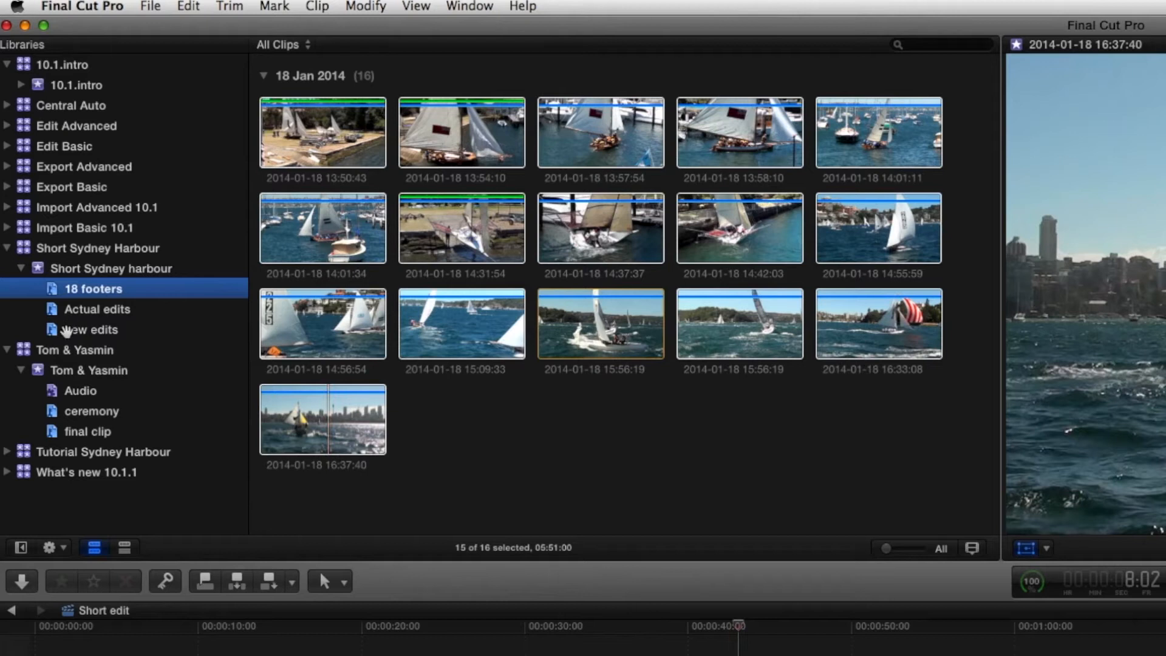
{"action": "left_click", "coordinate": [59, 329]}
{"action": "left_click", "coordinate": [59, 311]}
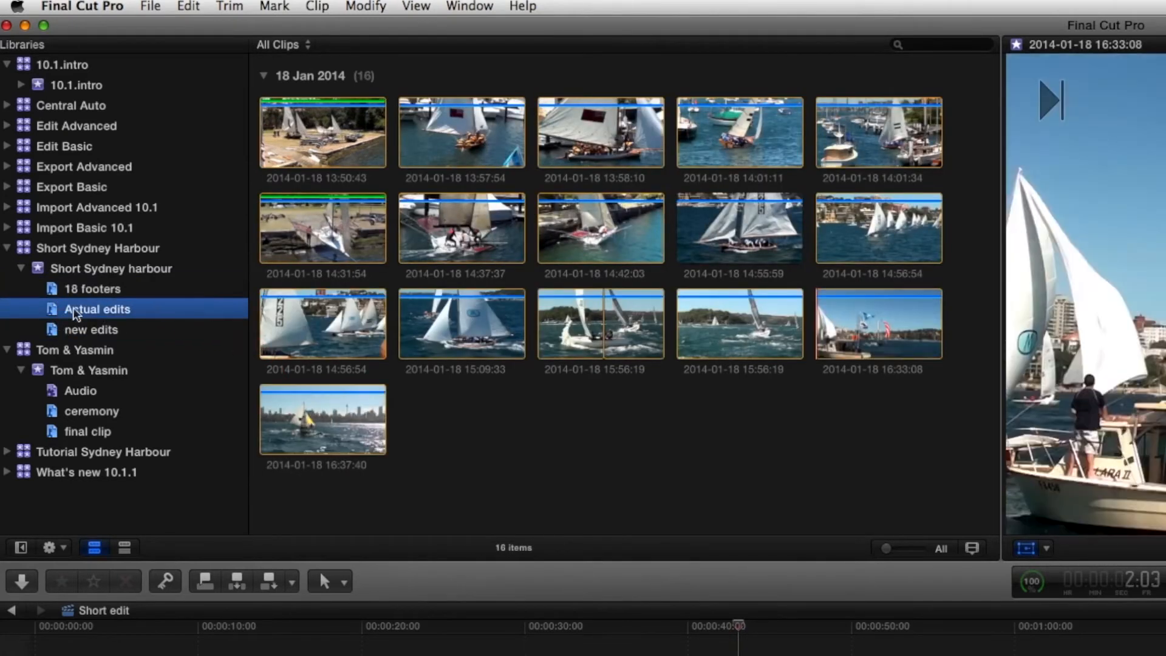
{"action": "left_click", "coordinate": [73, 330]}
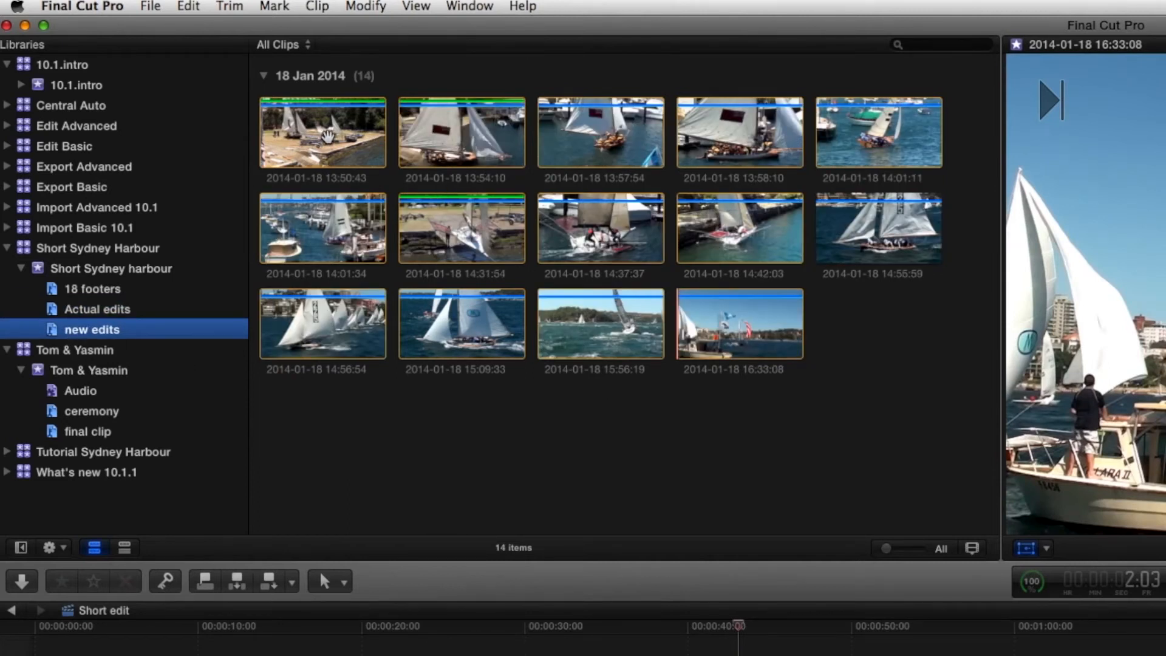
{"action": "left_click", "coordinate": [328, 135]}
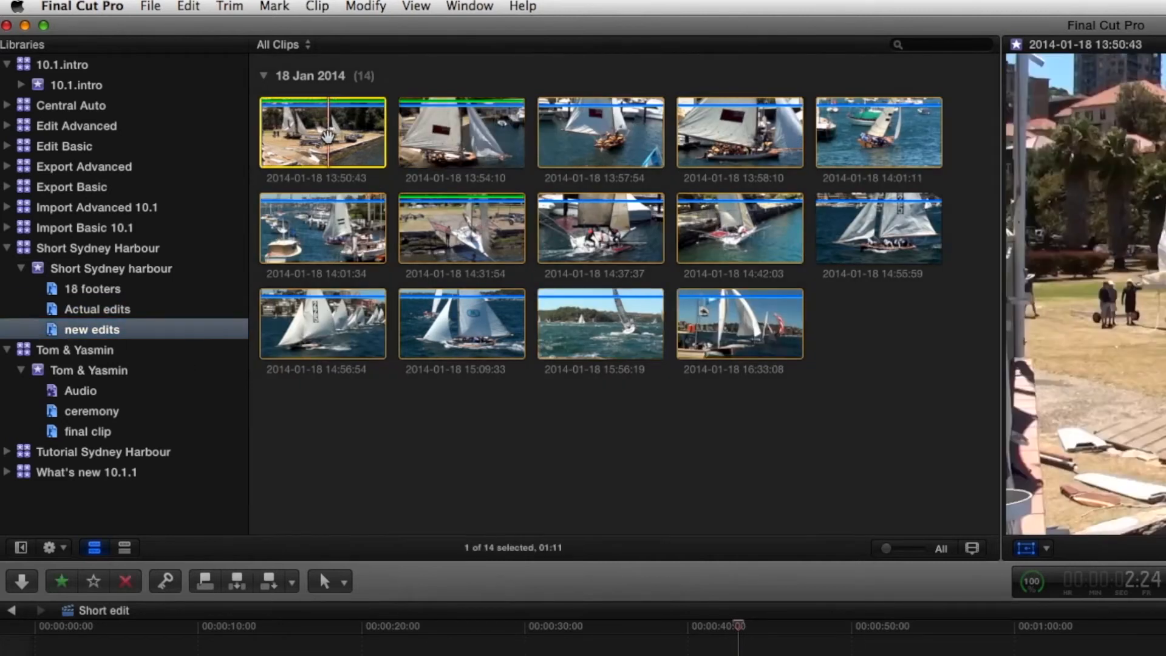
{"action": "left_click", "coordinate": [468, 144], "text": "super"}
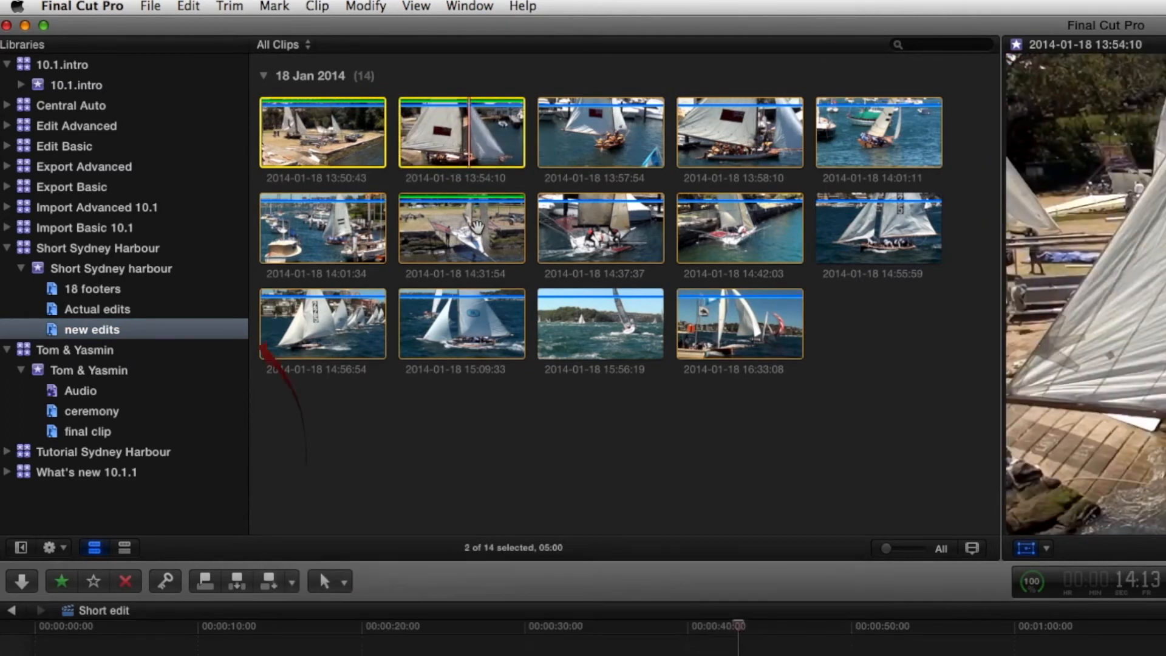
{"action": "left_click", "coordinate": [477, 226], "text": "super"}
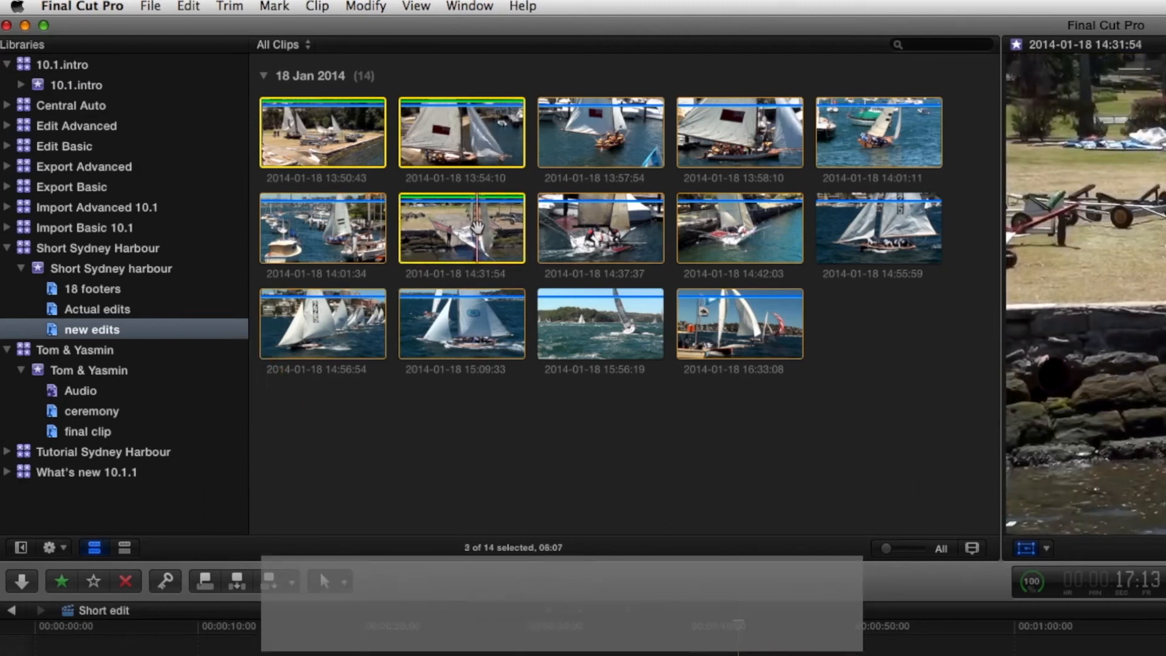
{"action": "key", "text": "super+k"}
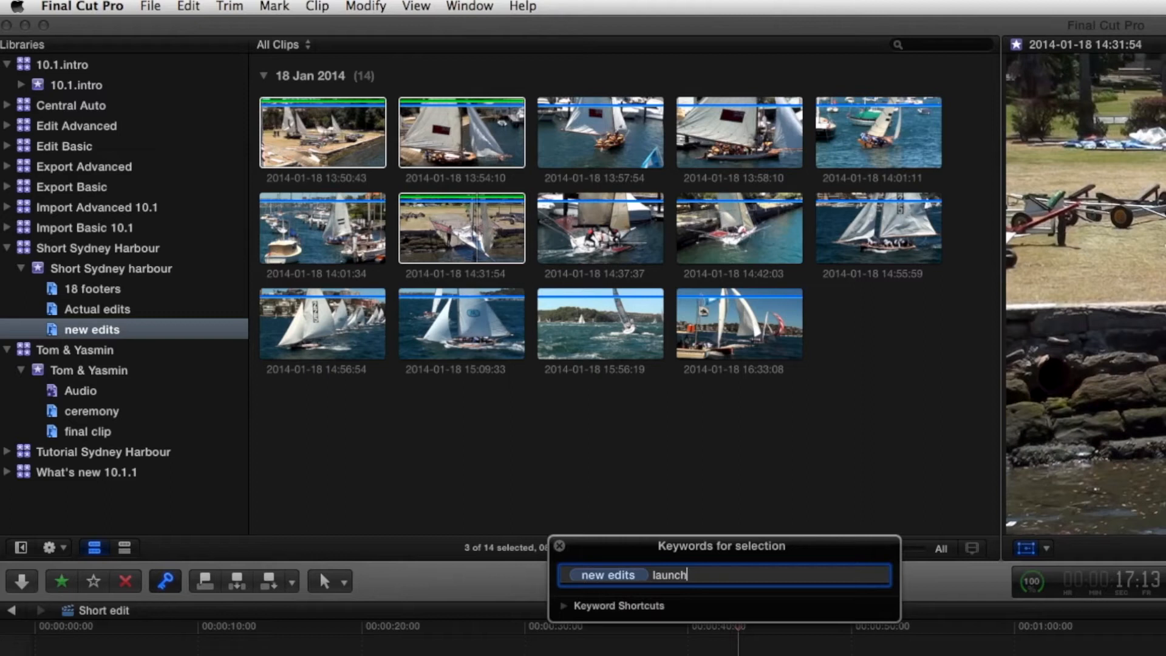
{"action": "left_click", "coordinate": [560, 546]}
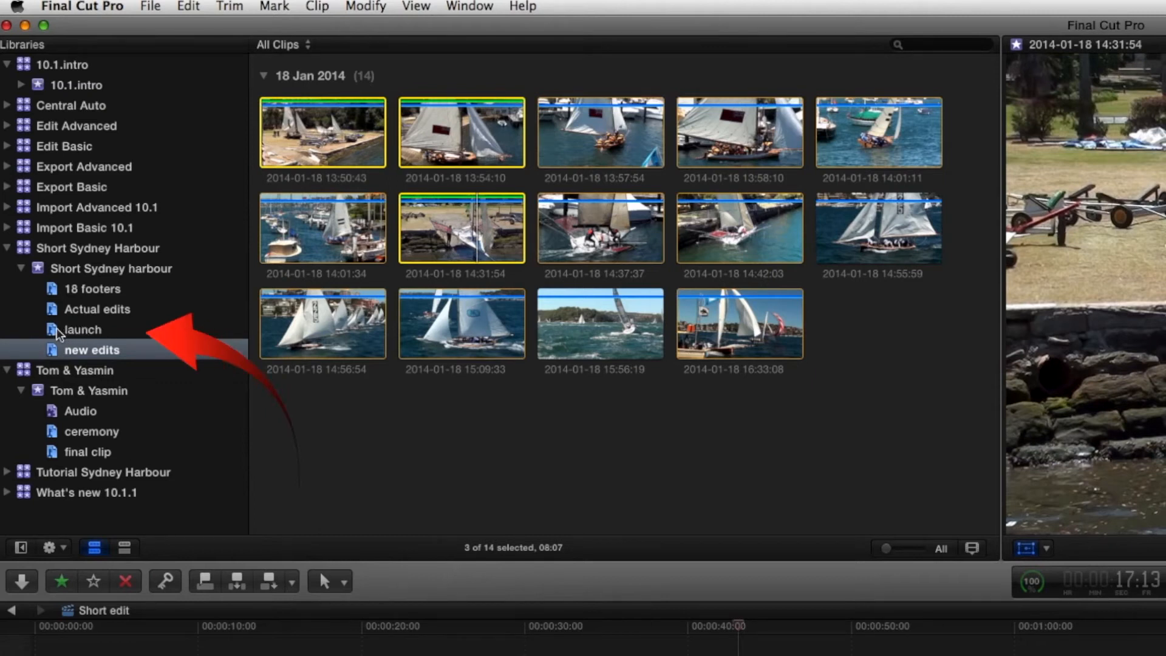
Review the clips in the launch, 18 footers, Actual edits and new edits keyword collections
{"action": "left_click", "coordinate": [58, 331]}
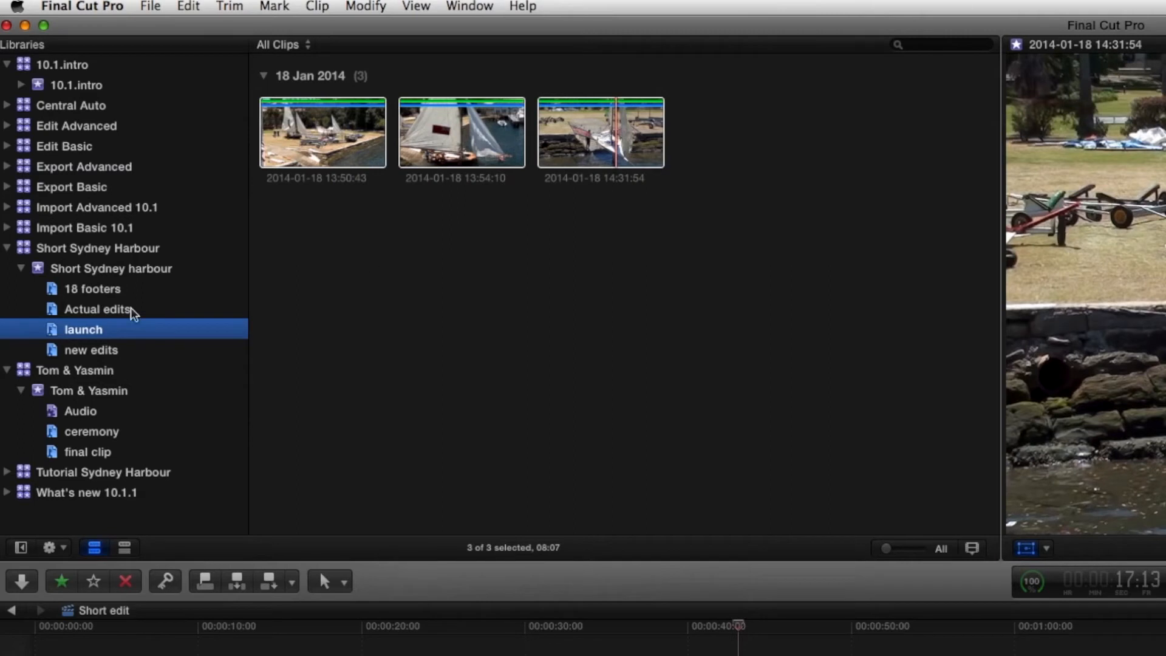
{"action": "left_click", "coordinate": [92, 292]}
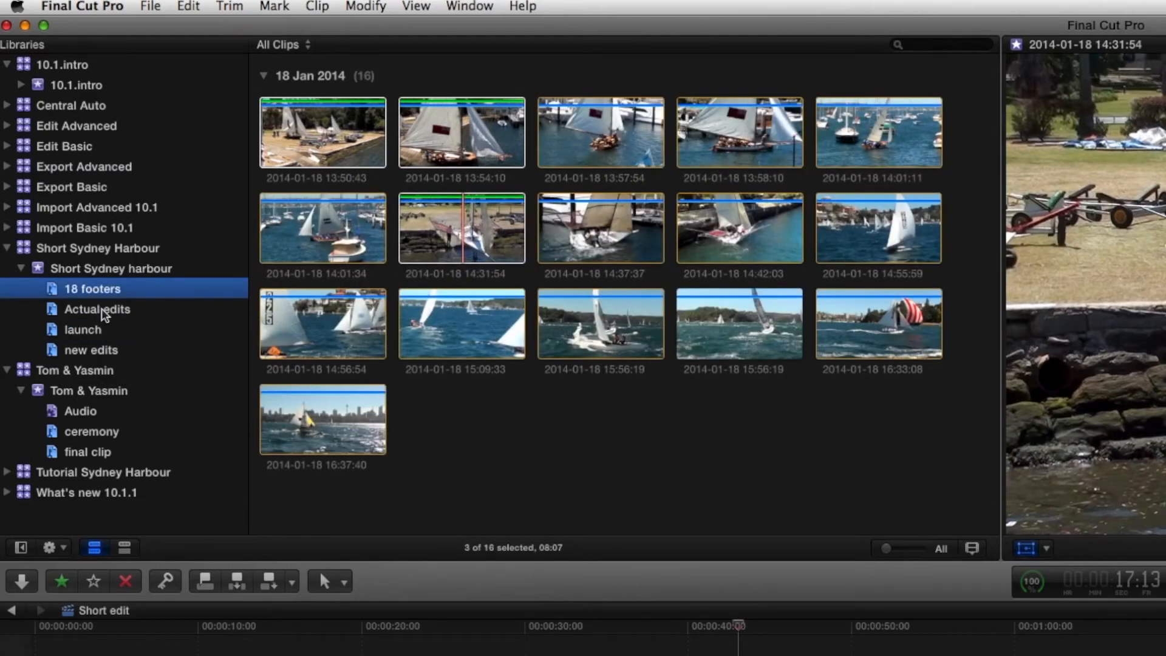
{"action": "left_click", "coordinate": [103, 311]}
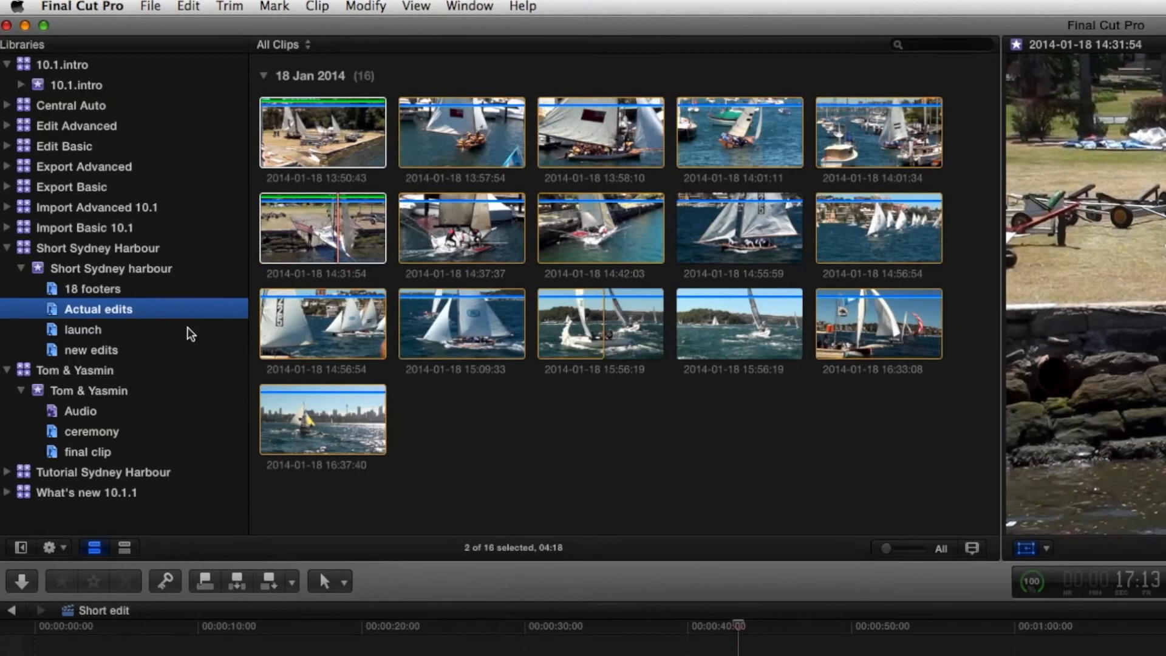
{"action": "left_click", "coordinate": [104, 351]}
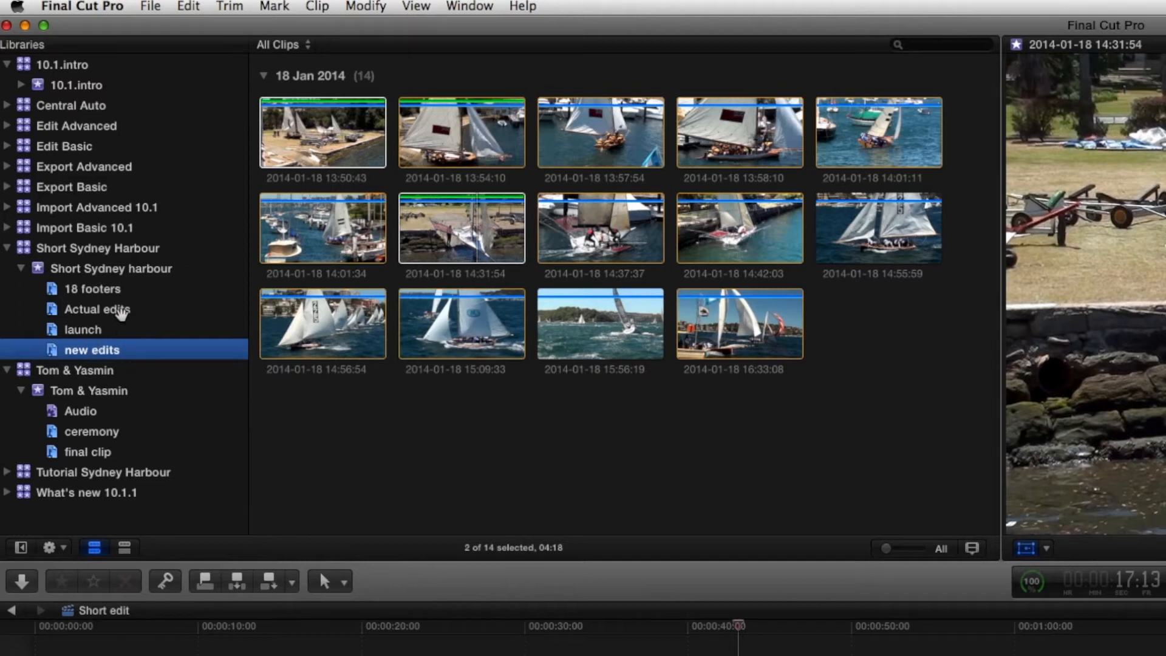
{"action": "left_click", "coordinate": [85, 333]}
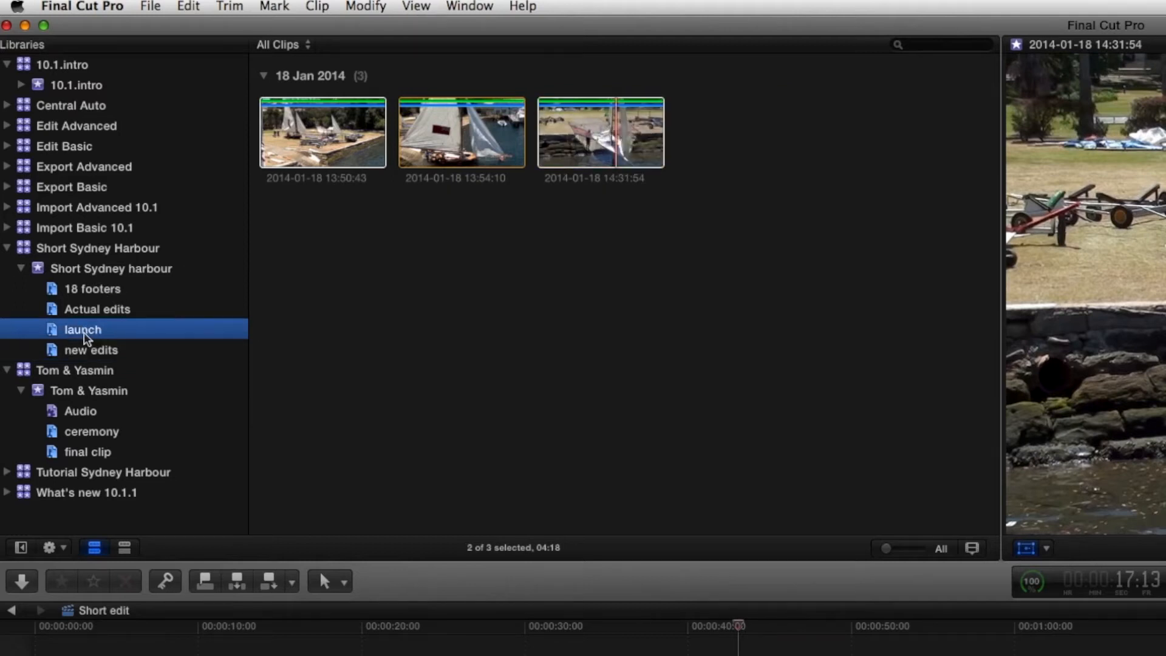
{"action": "left_click", "coordinate": [90, 291]}
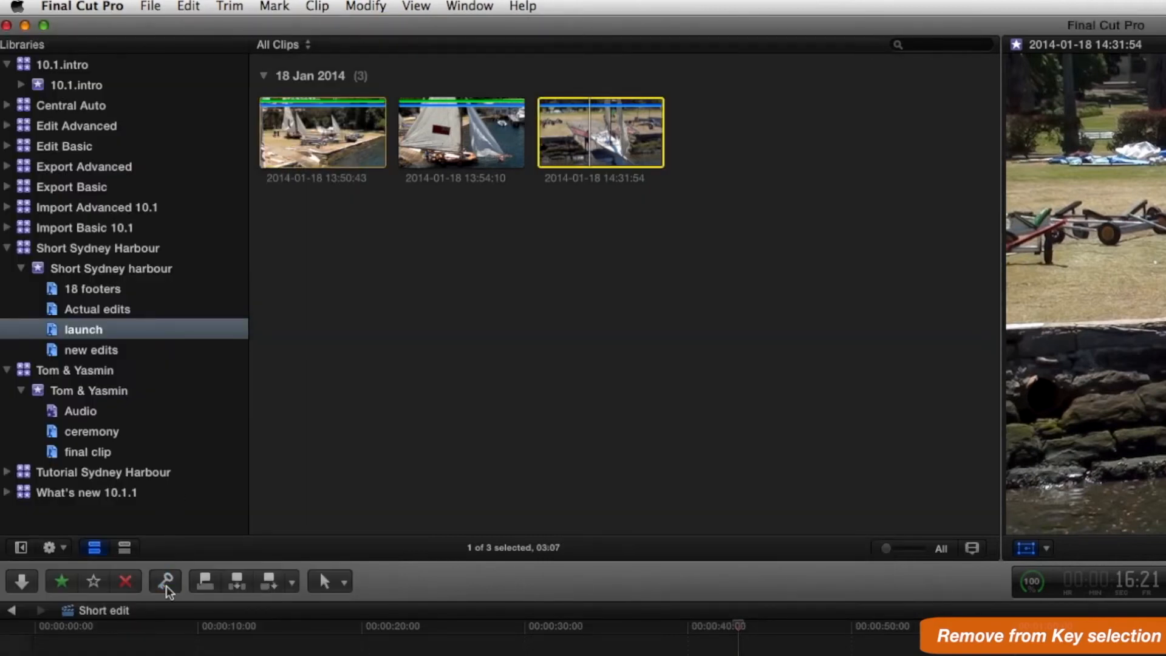
{"action": "left_click", "coordinate": [166, 582]}
{"action": "left_click", "coordinate": [598, 130]}
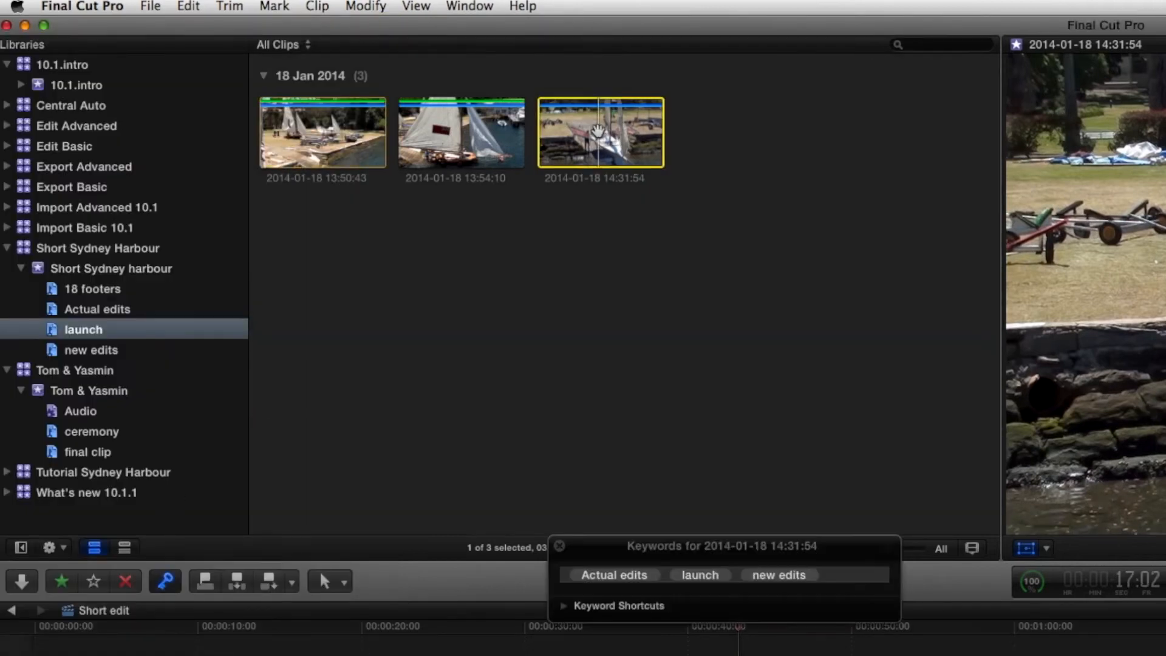
{"action": "left_click", "coordinate": [709, 575]}
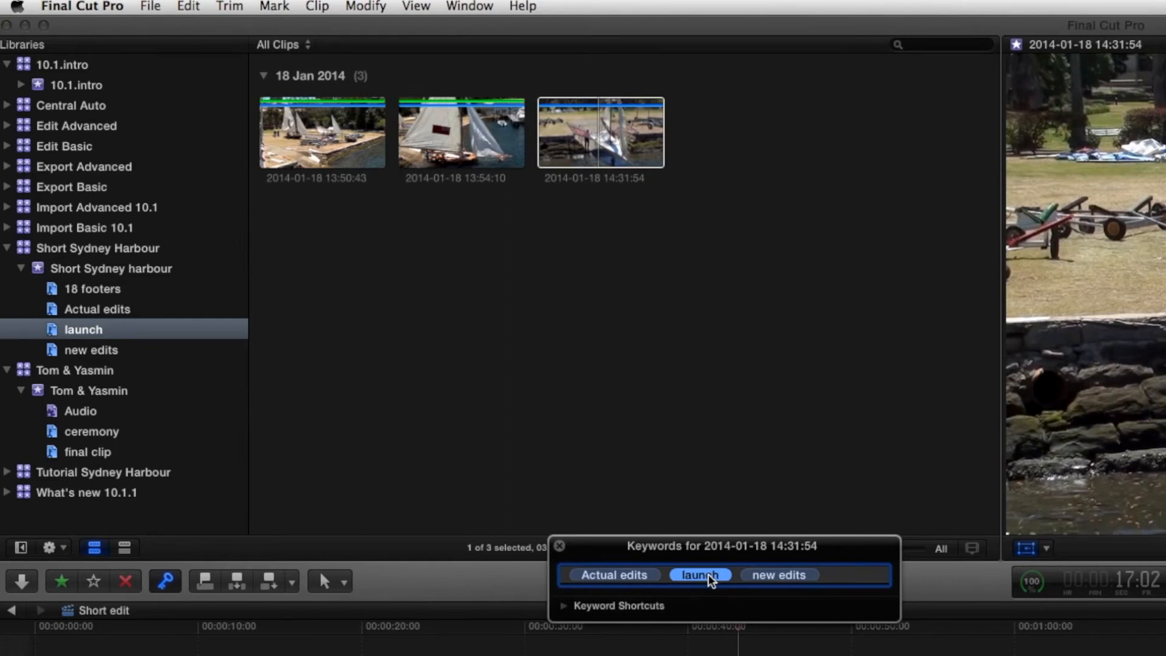
{"action": "key", "text": "Delete"}
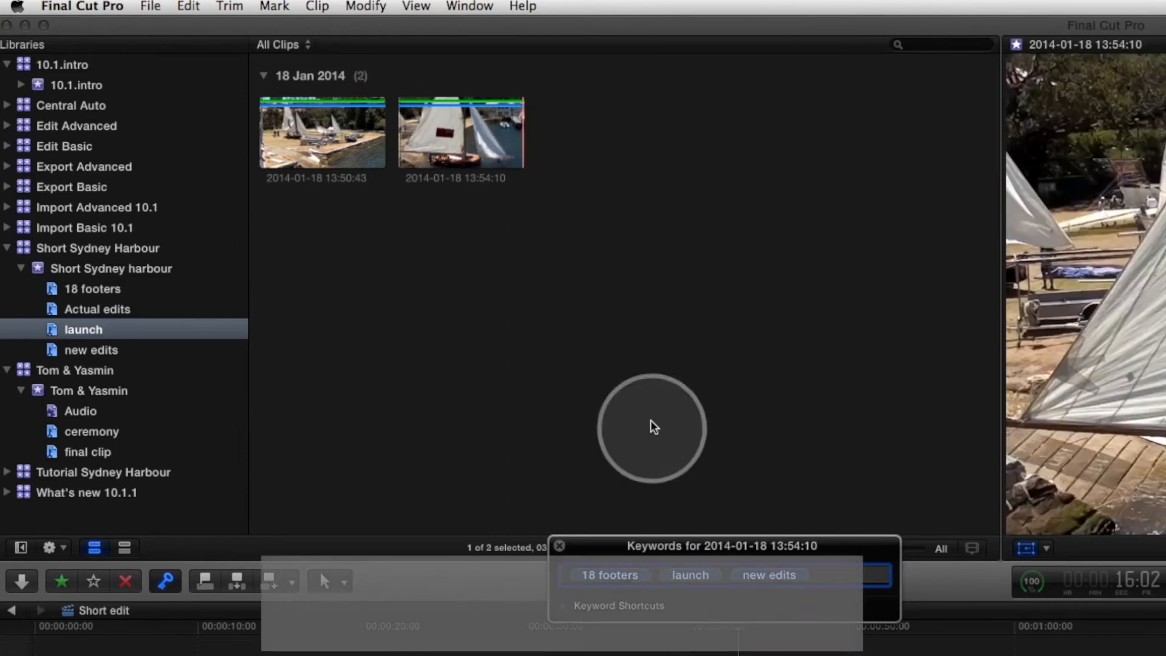
{"action": "left_click", "coordinate": [531, 173]}
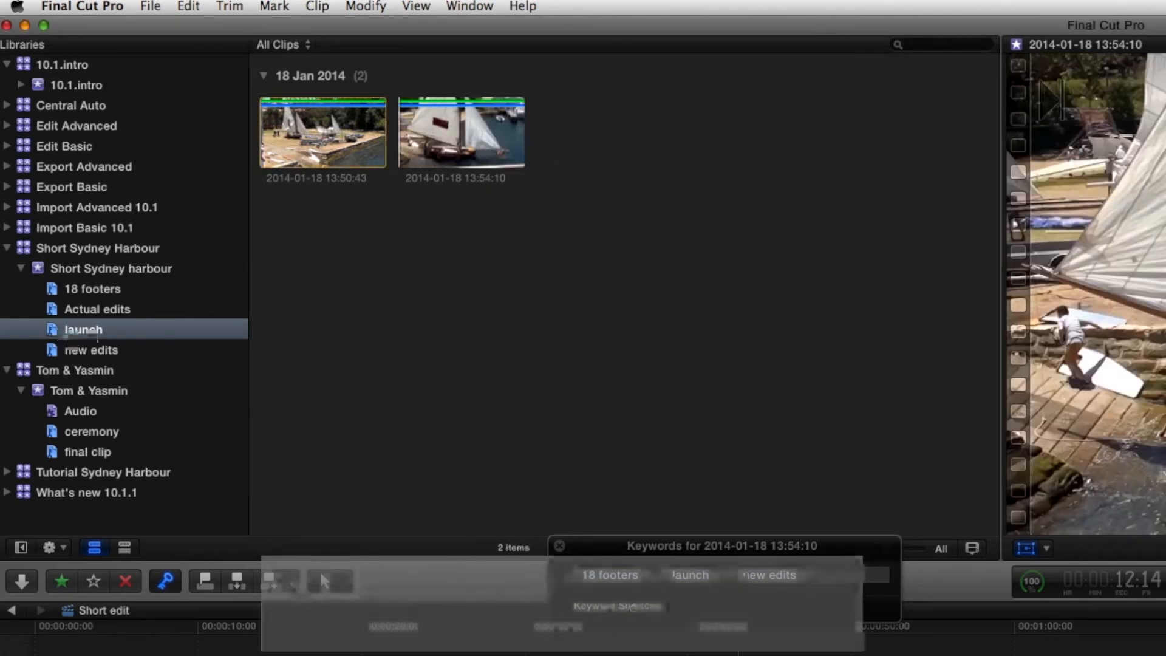
Delete the launch keyword collection from the Short Sydney harbour event
{"action": "left_click", "coordinate": [68, 337]}
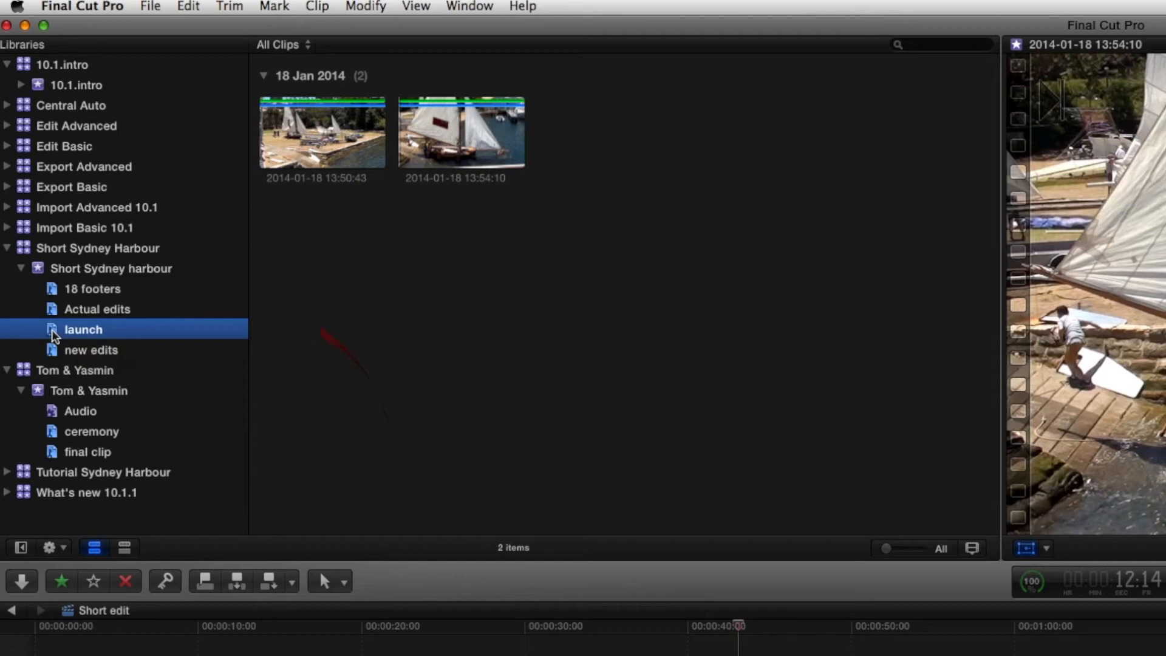
{"action": "left_click", "coordinate": [152, 7]}
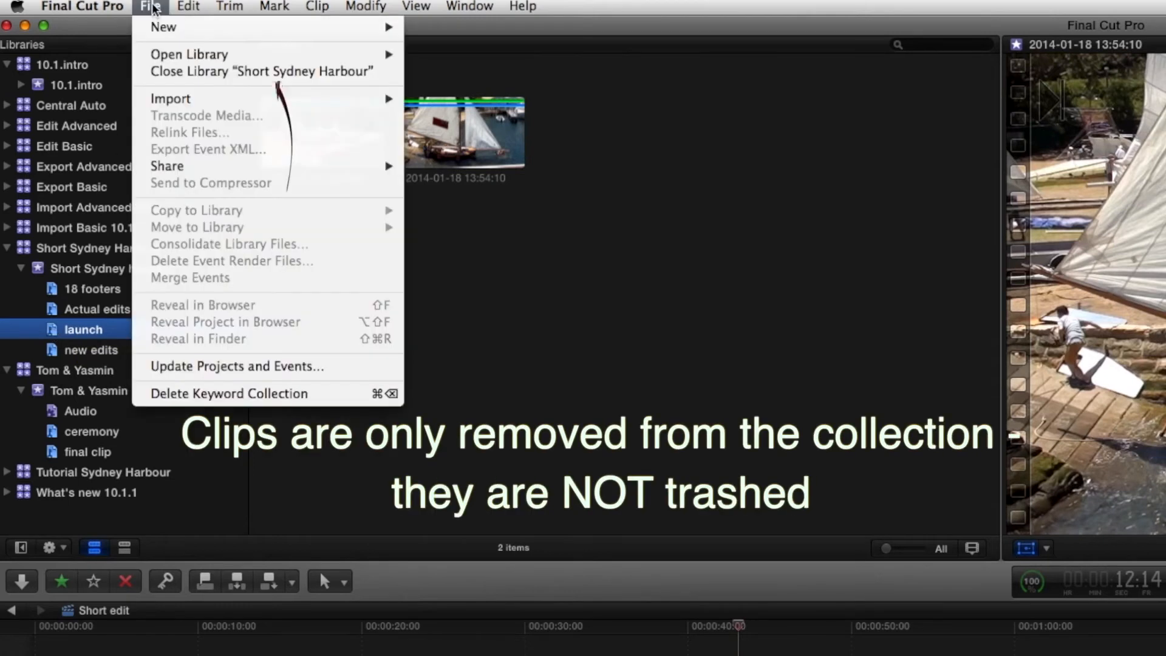
{"action": "left_click", "coordinate": [209, 394]}
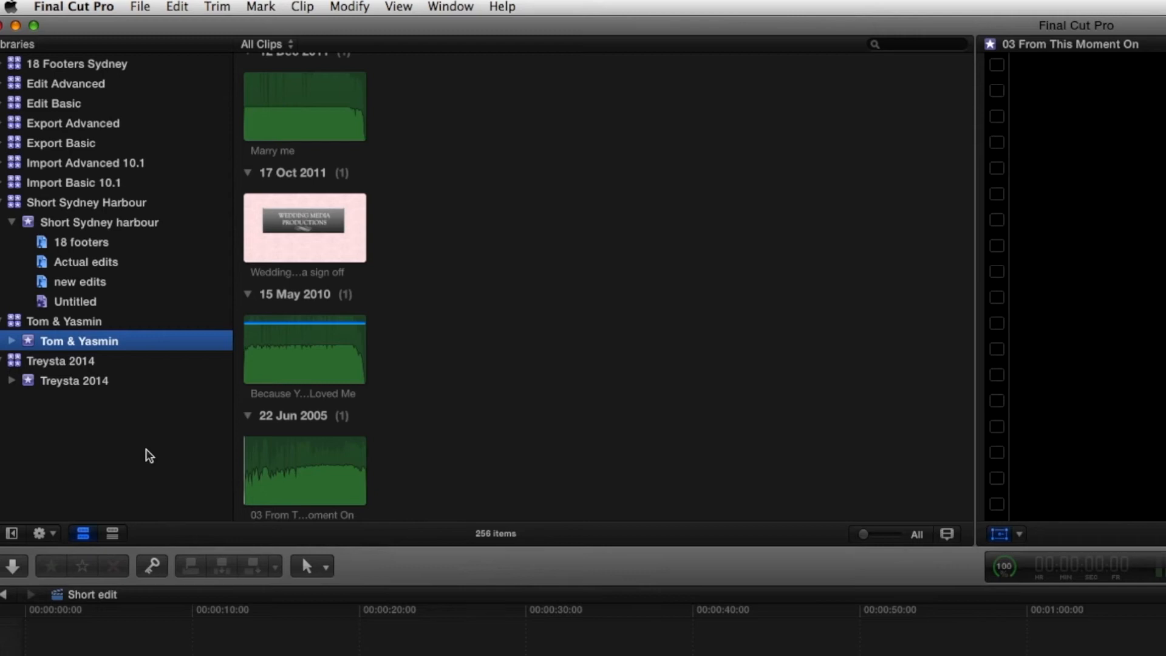
Create a new smart collection in the wedding event
{"action": "right_click", "coordinate": [73, 341]}
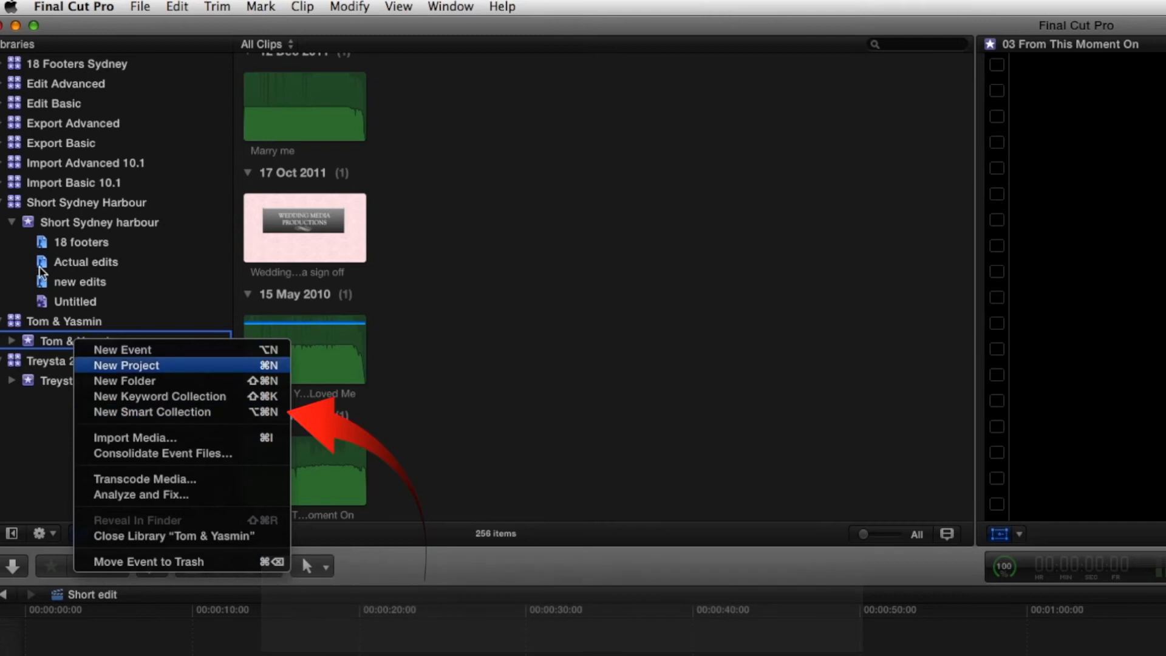
{"action": "left_click", "coordinate": [142, 11]}
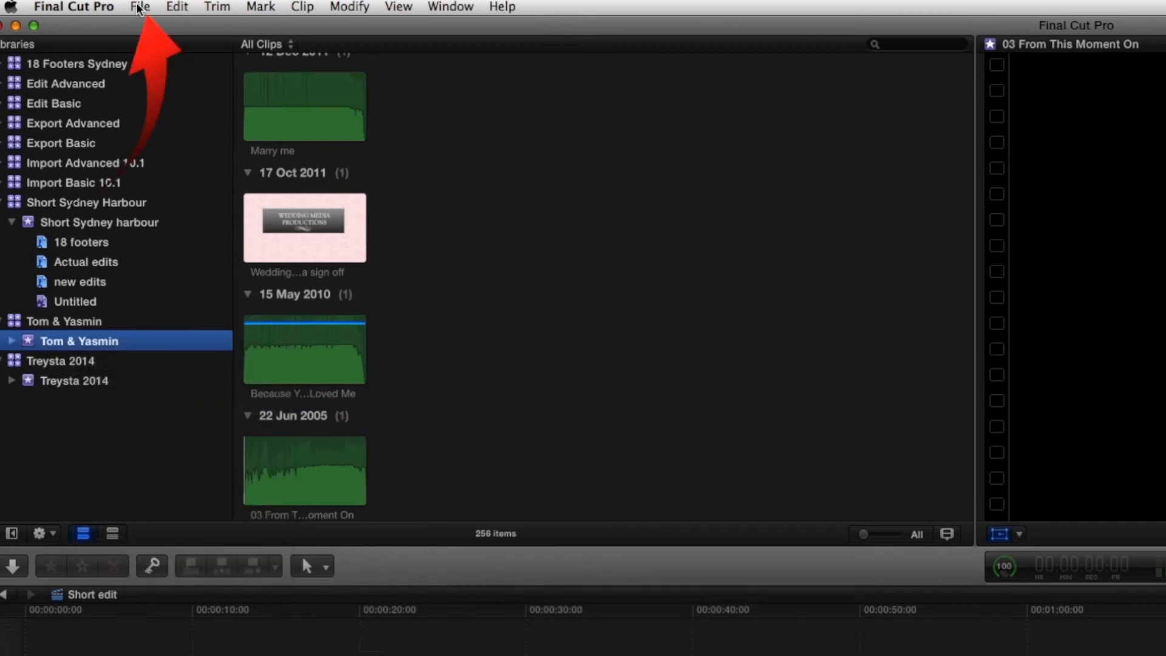
{"action": "left_click", "coordinate": [141, 8]}
{"action": "mouse_move", "coordinate": [152, 31]}
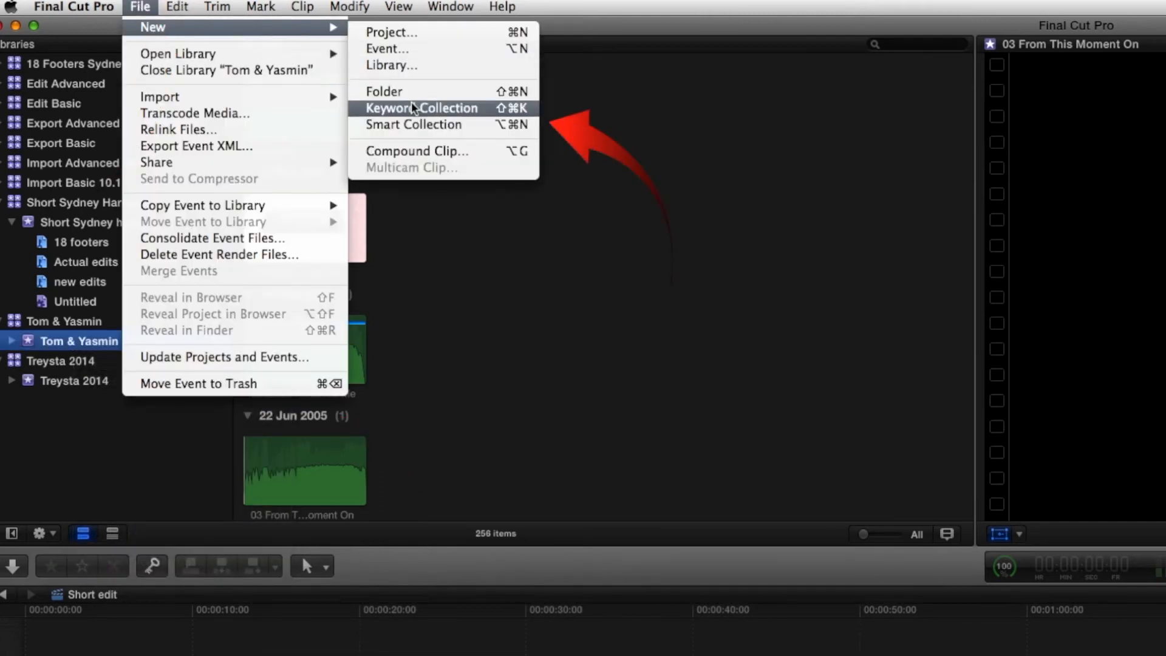
{"action": "left_click", "coordinate": [417, 126]}
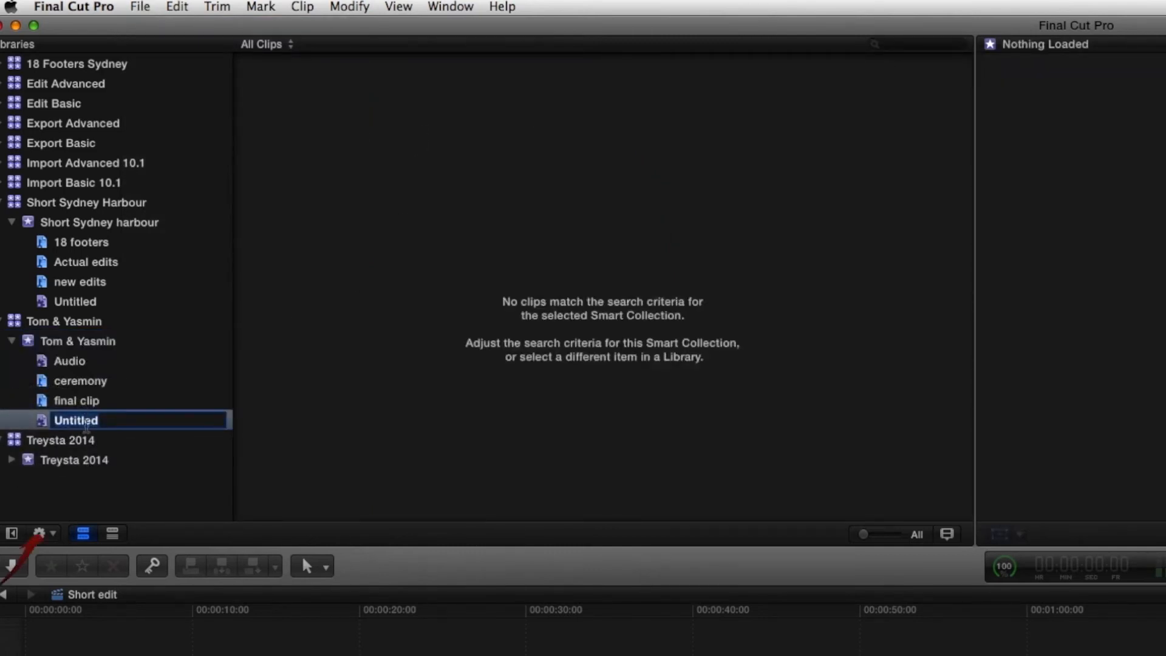
Open the new smart collection's filter and add a Media Type rule that matches Stills
{"action": "double_click", "coordinate": [45, 425]}
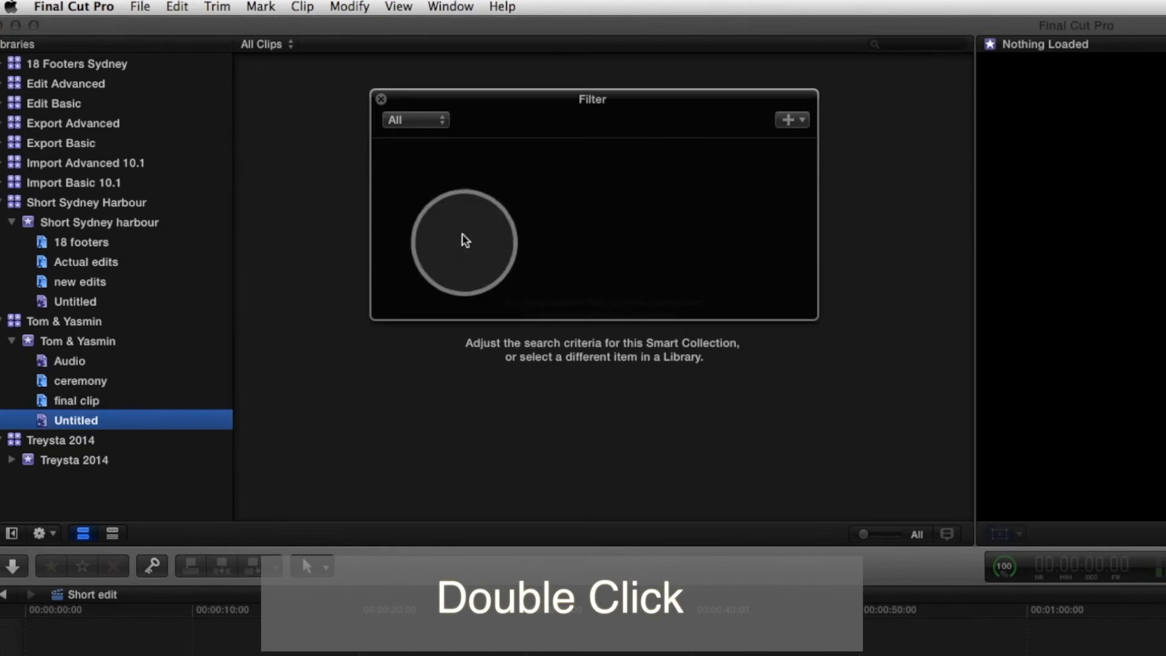
{"action": "left_click", "coordinate": [802, 122]}
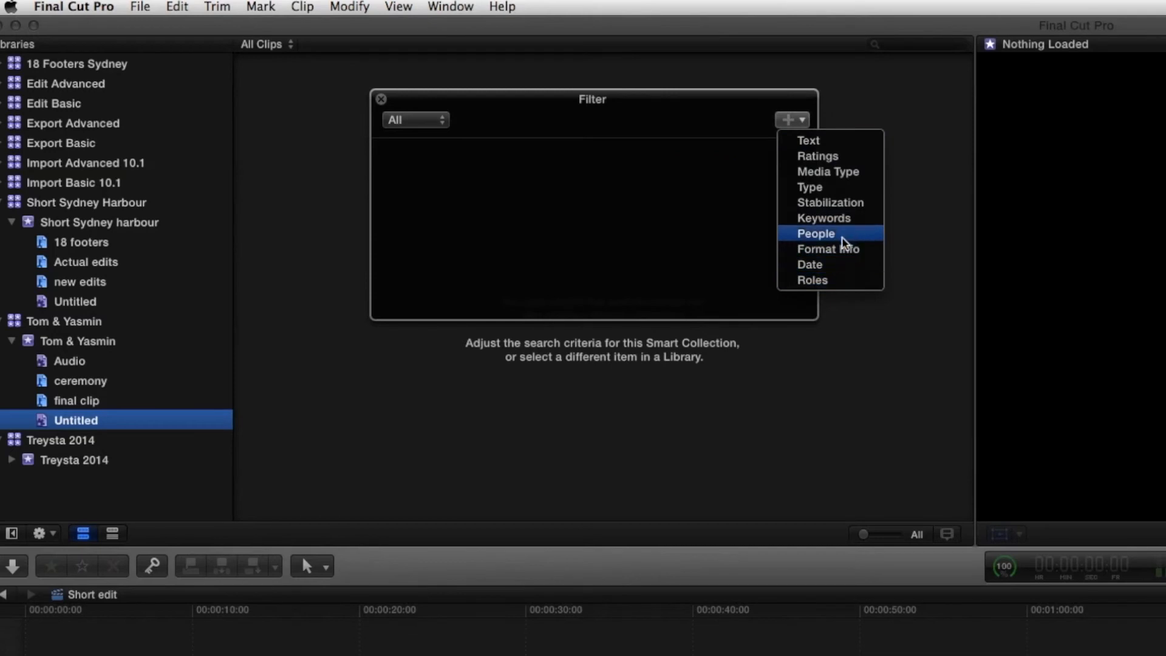
{"action": "left_click", "coordinate": [843, 173]}
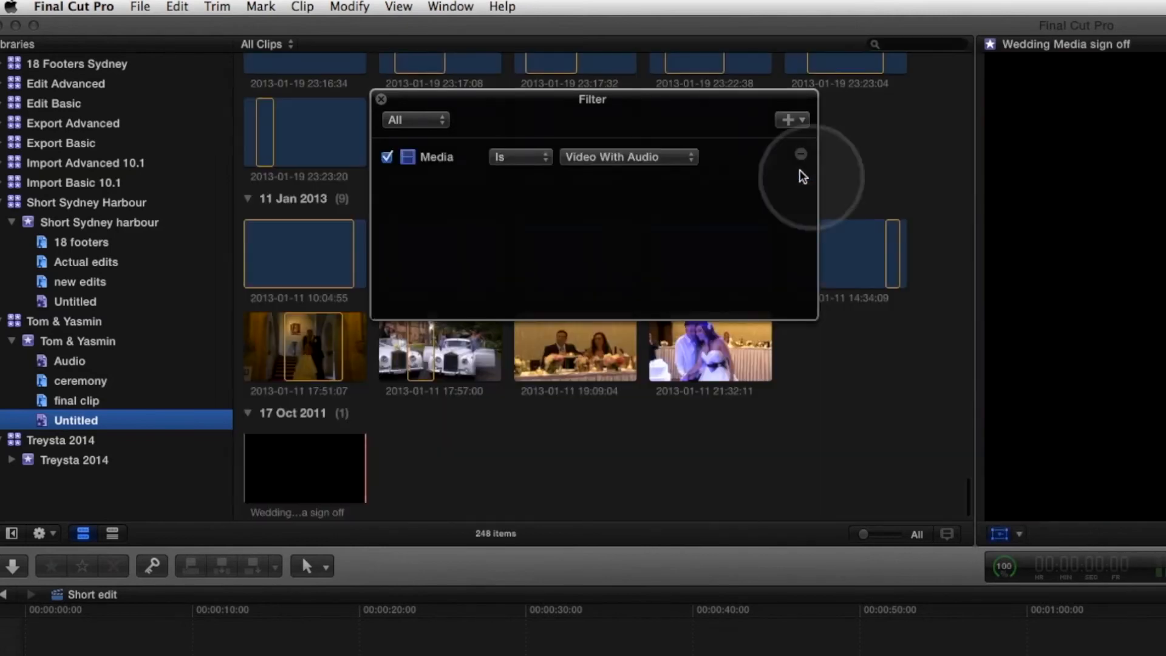
{"action": "left_click", "coordinate": [654, 158]}
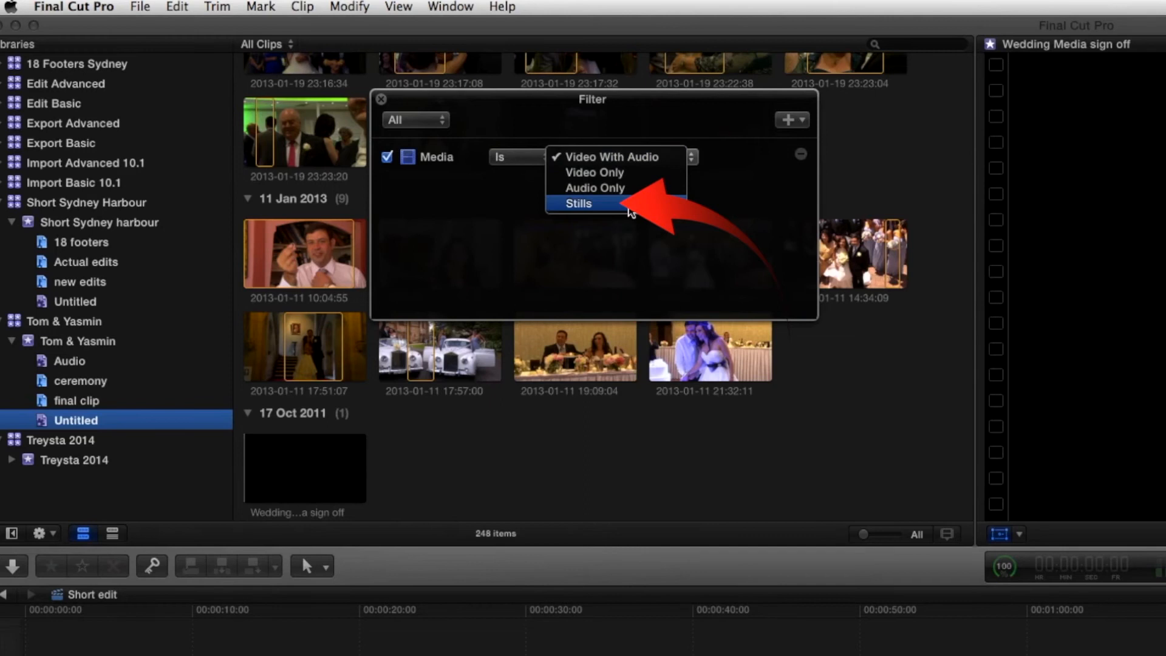
{"action": "left_click", "coordinate": [627, 204]}
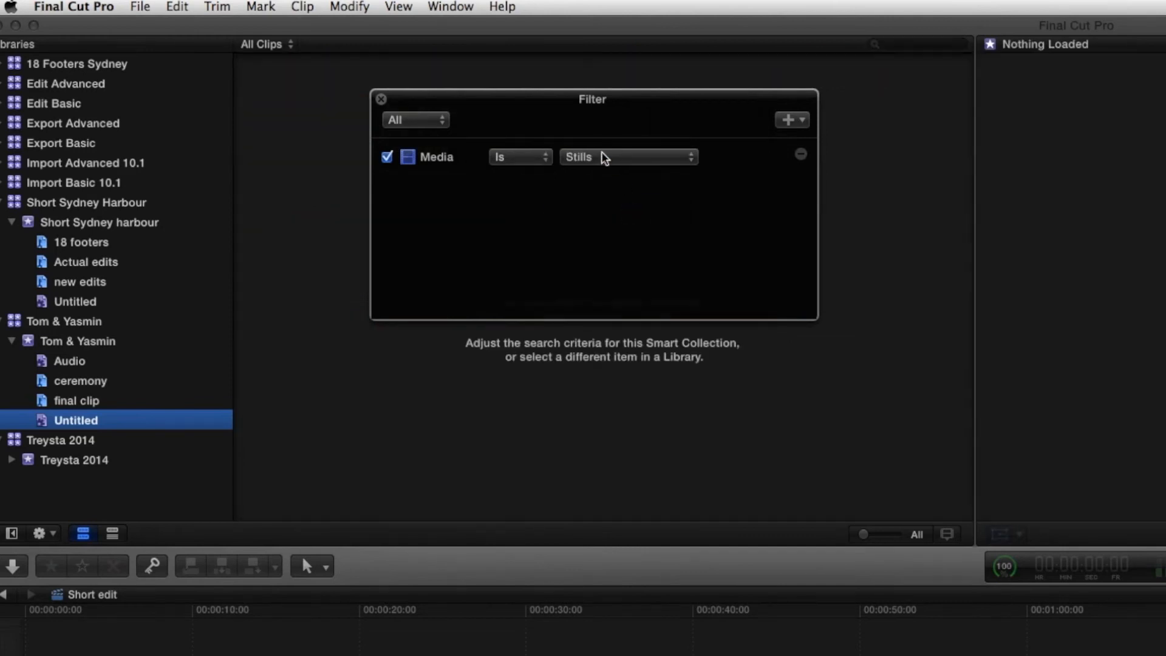
Change the smart collection's media rule to Audio Only
{"action": "left_click_drag", "start_coordinate": [578, 96], "coordinate": [560, 143]}
{"action": "left_click", "coordinate": [595, 207]}
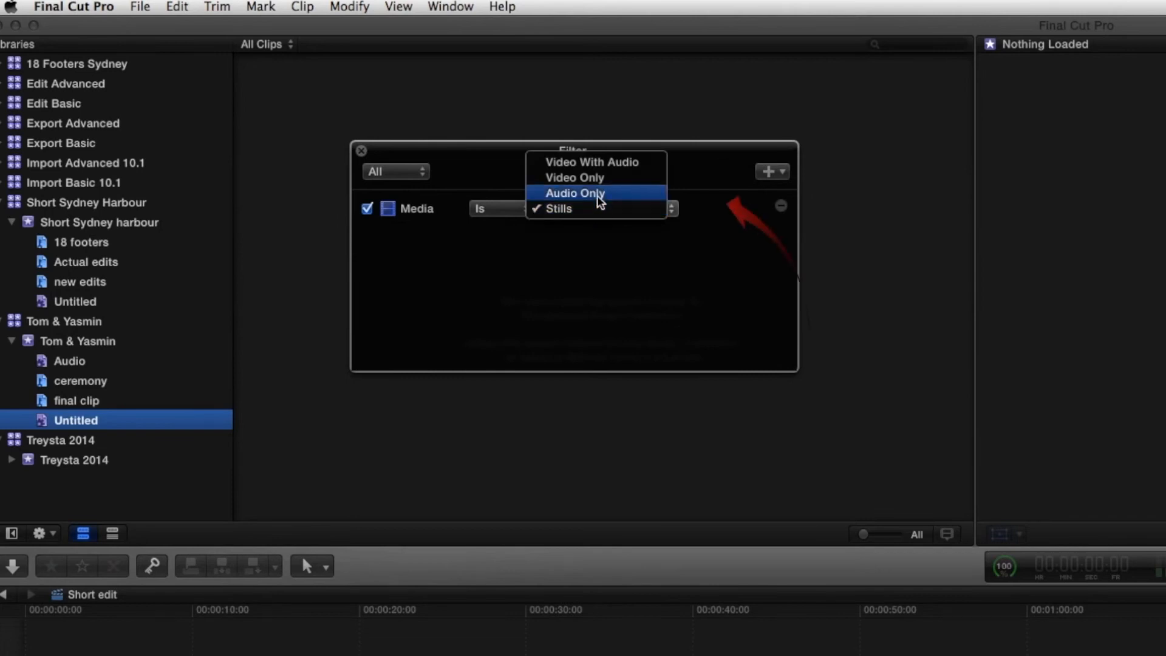
{"action": "left_click", "coordinate": [597, 193]}
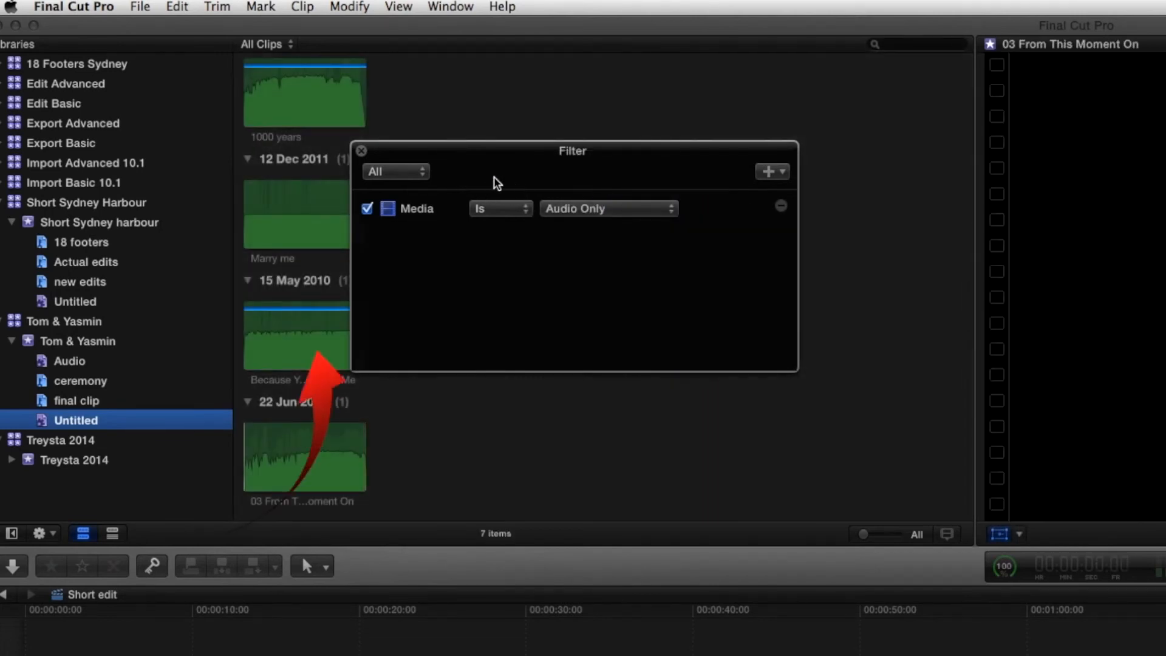
Try to rename the new smart collection as "Audio", look through its clips, and return to the wedding event
{"action": "left_click", "coordinate": [71, 421]}
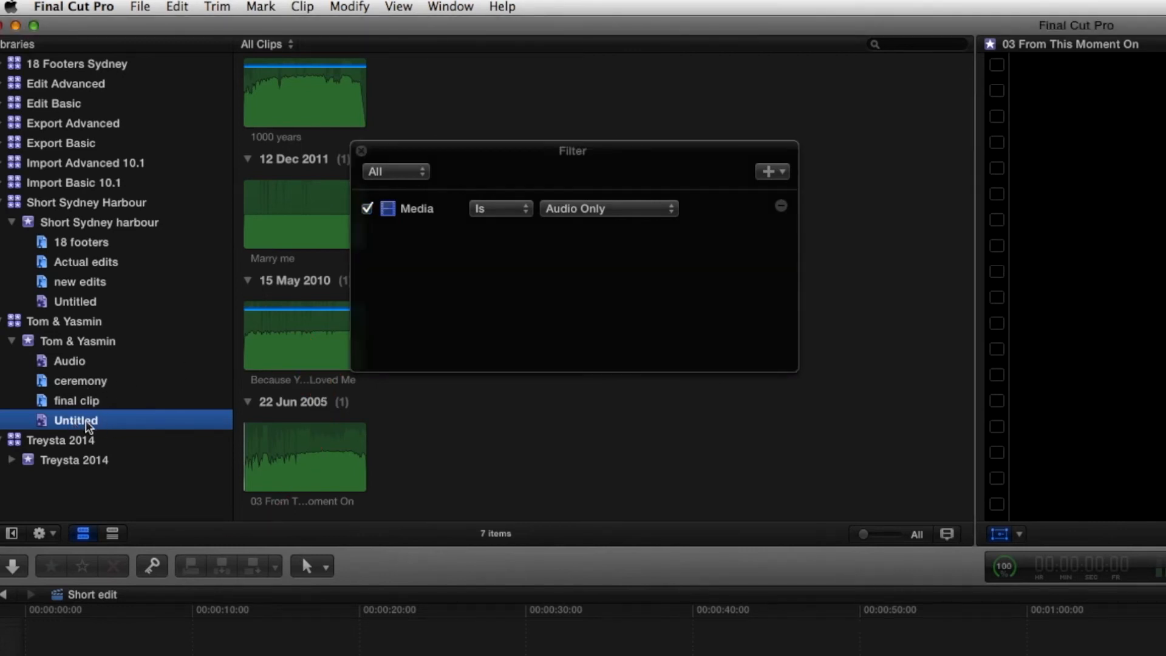
{"action": "key", "text": "Return"}
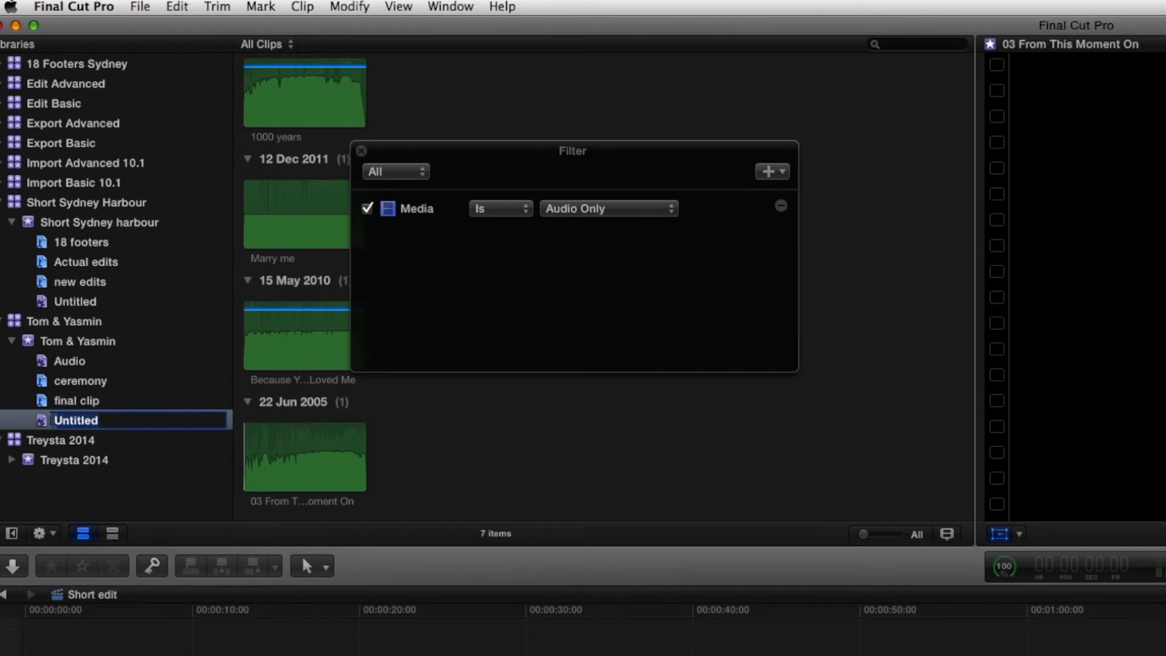
{"action": "type", "text": "Audio"}
{"action": "key", "text": "Return"}
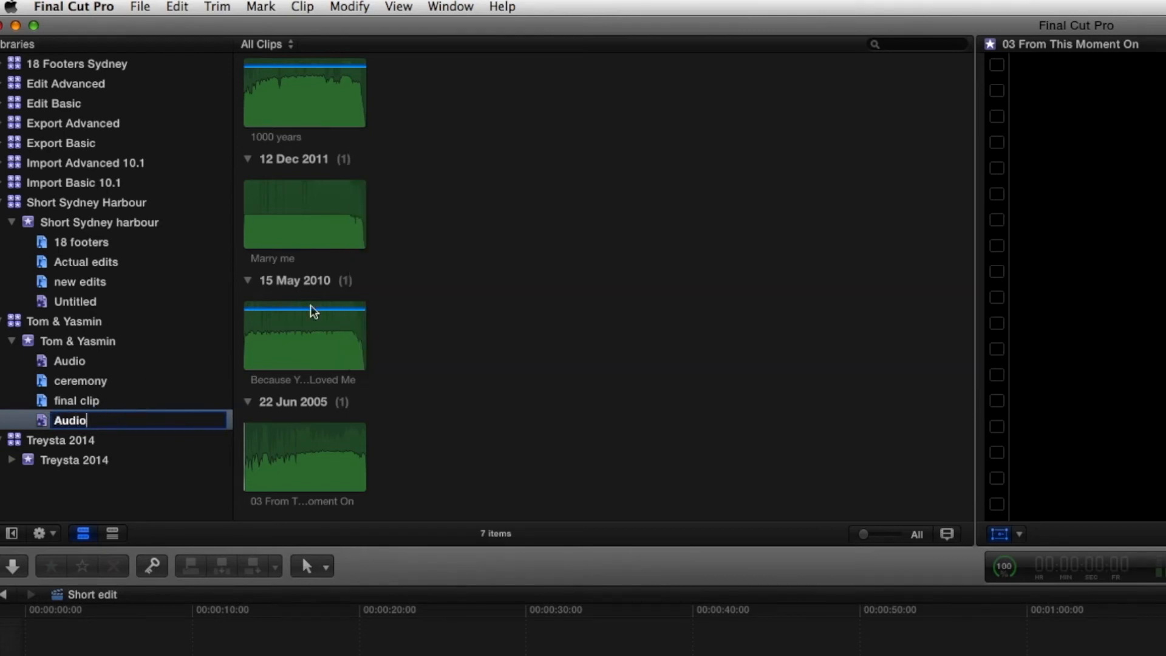
{"action": "scroll", "coordinate": [345, 168], "scroll_direction": "down", "scroll_amount": 1}
{"action": "scroll", "coordinate": [344, 185], "scroll_direction": "up", "scroll_amount": 5}
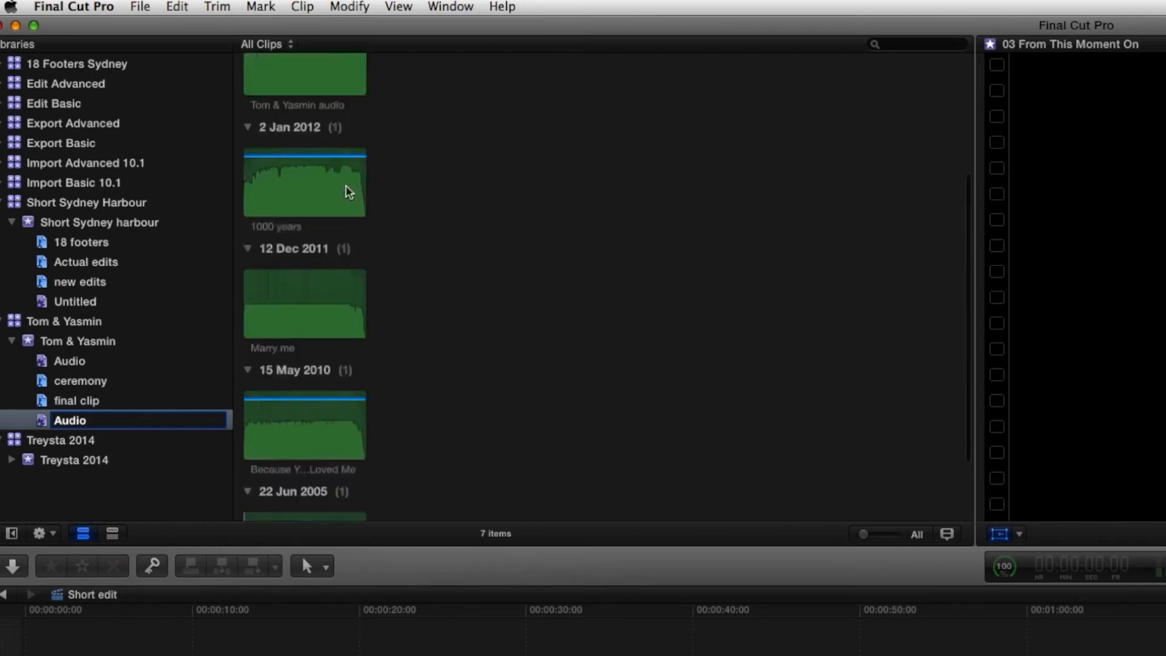
{"action": "key", "text": "Escape"}
{"action": "left_click", "coordinate": [64, 341]}
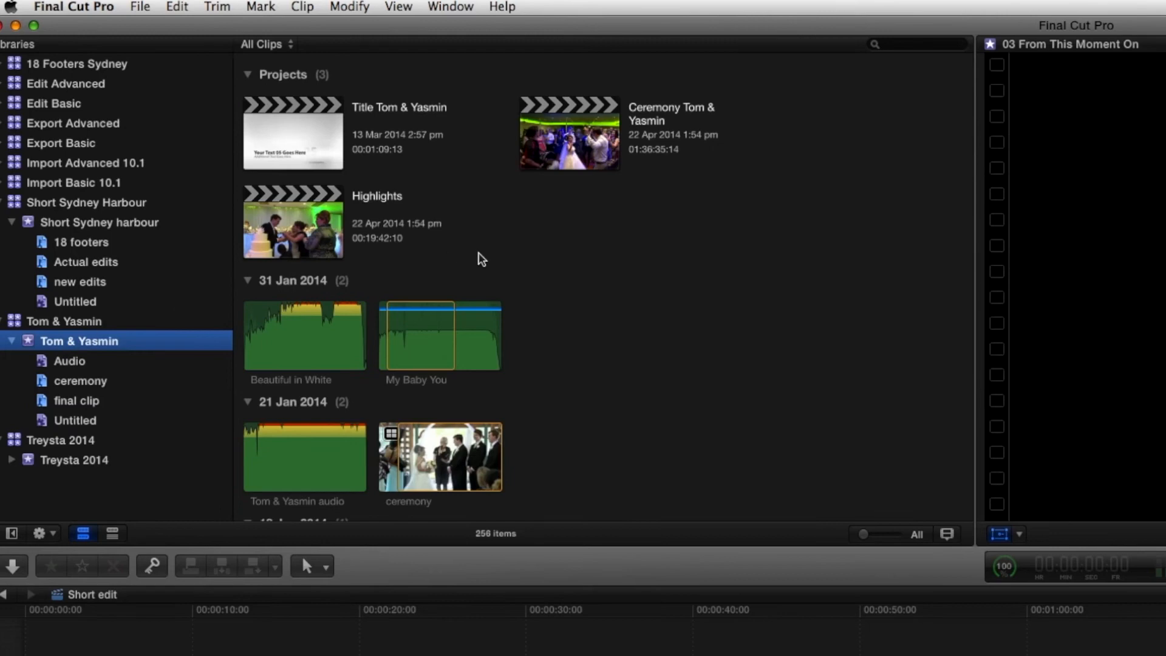
Look through the wedding event's clips, open the untitled smart collection's filter there, and add a Date rule
{"action": "scroll", "coordinate": [494, 243], "scroll_direction": "down", "scroll_amount": 4}
{"action": "scroll", "coordinate": [495, 242], "scroll_direction": "down", "scroll_amount": 20}
{"action": "scroll", "coordinate": [495, 242], "scroll_direction": "up", "scroll_amount": 20}
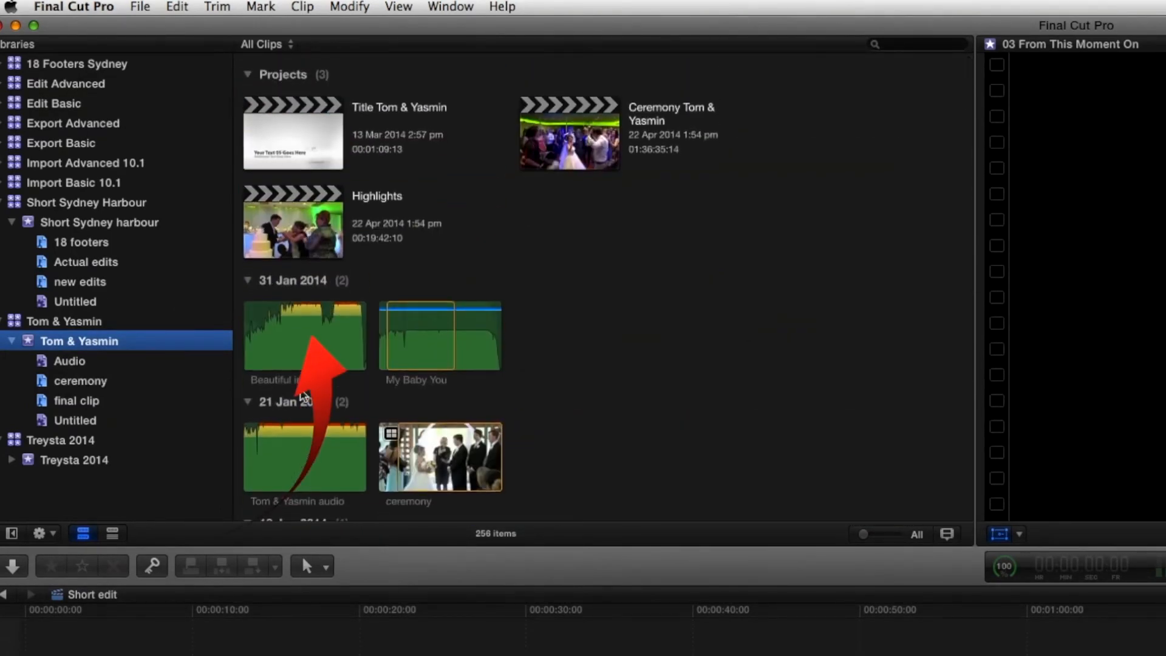
{"action": "left_click", "coordinate": [75, 421]}
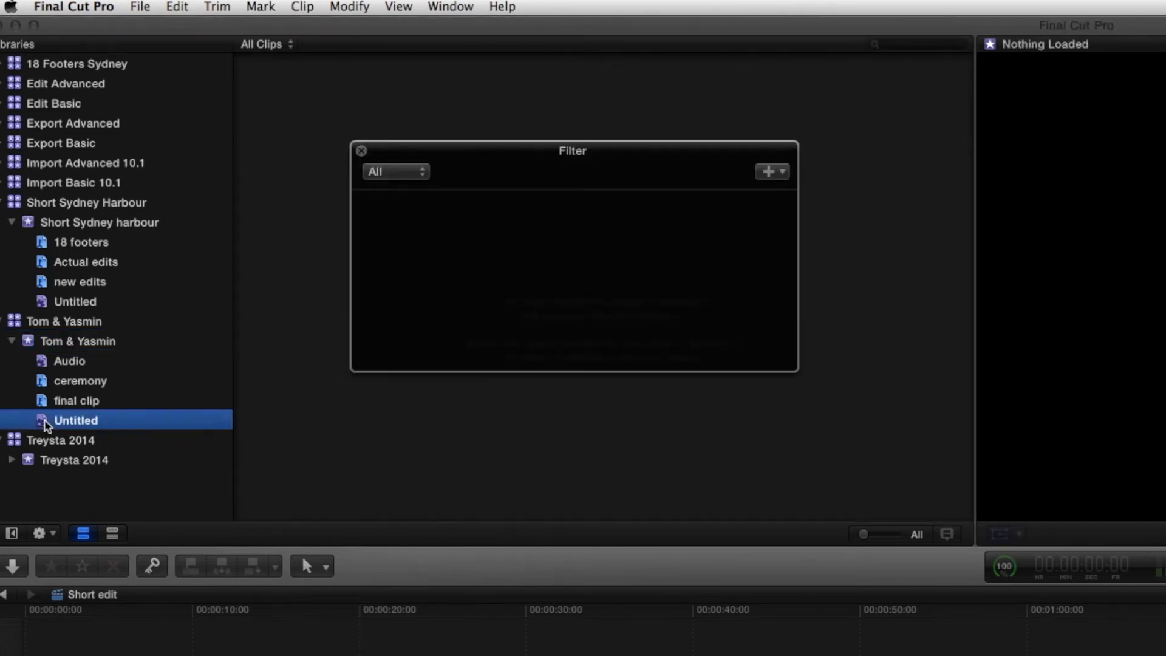
{"action": "left_click", "coordinate": [778, 173]}
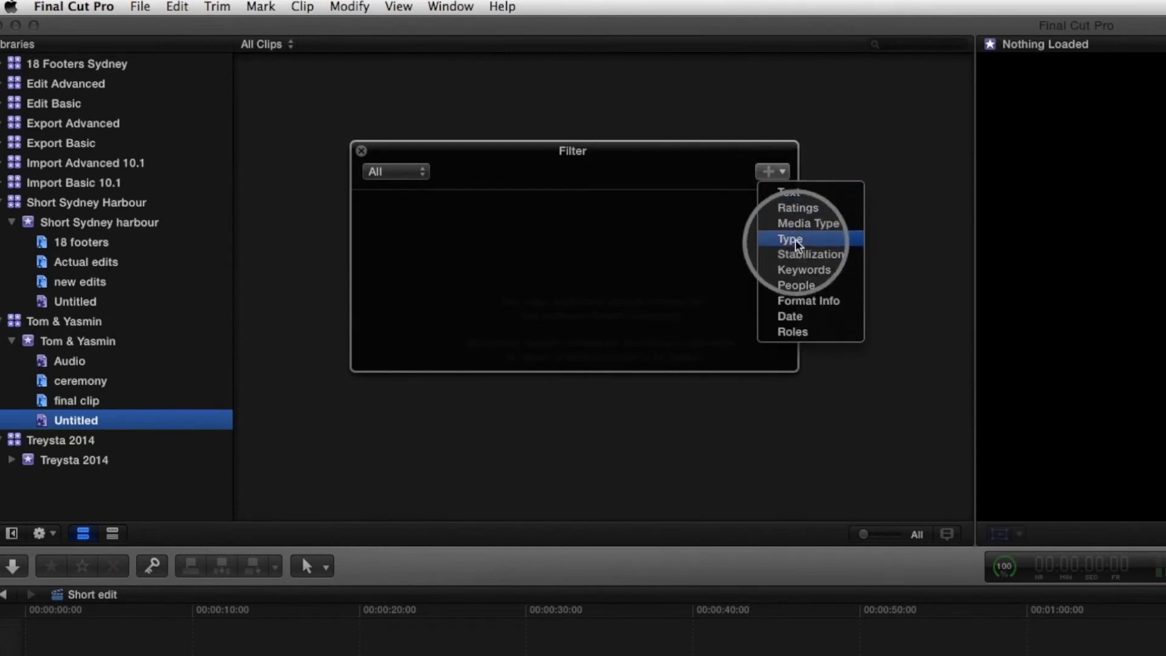
{"action": "left_click", "coordinate": [820, 322]}
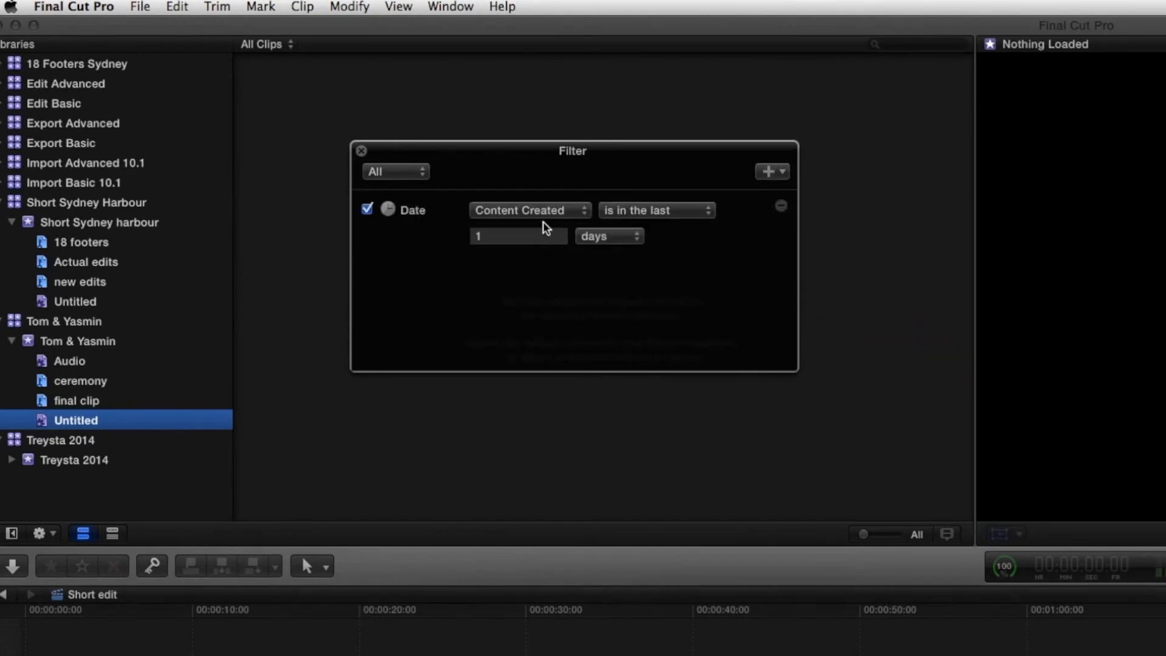
Add a Ratings rule set to Favorites to the smart collection's filter and remove the Date rule
{"action": "left_click", "coordinate": [646, 212]}
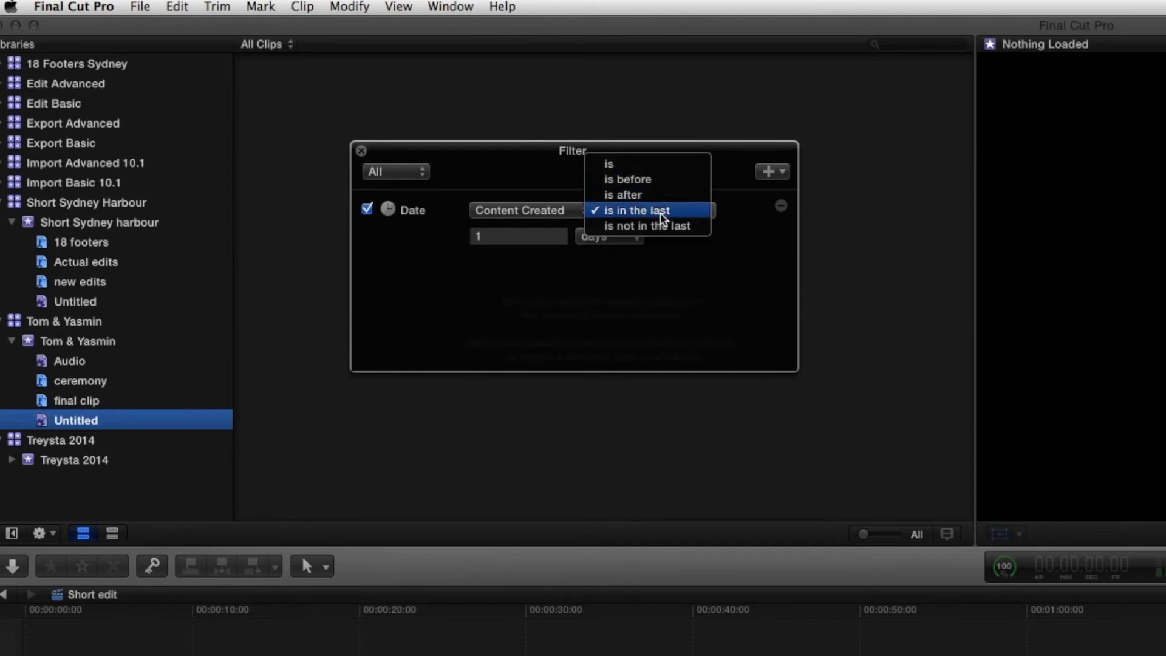
{"action": "left_click", "coordinate": [630, 268]}
{"action": "left_click", "coordinate": [543, 210]}
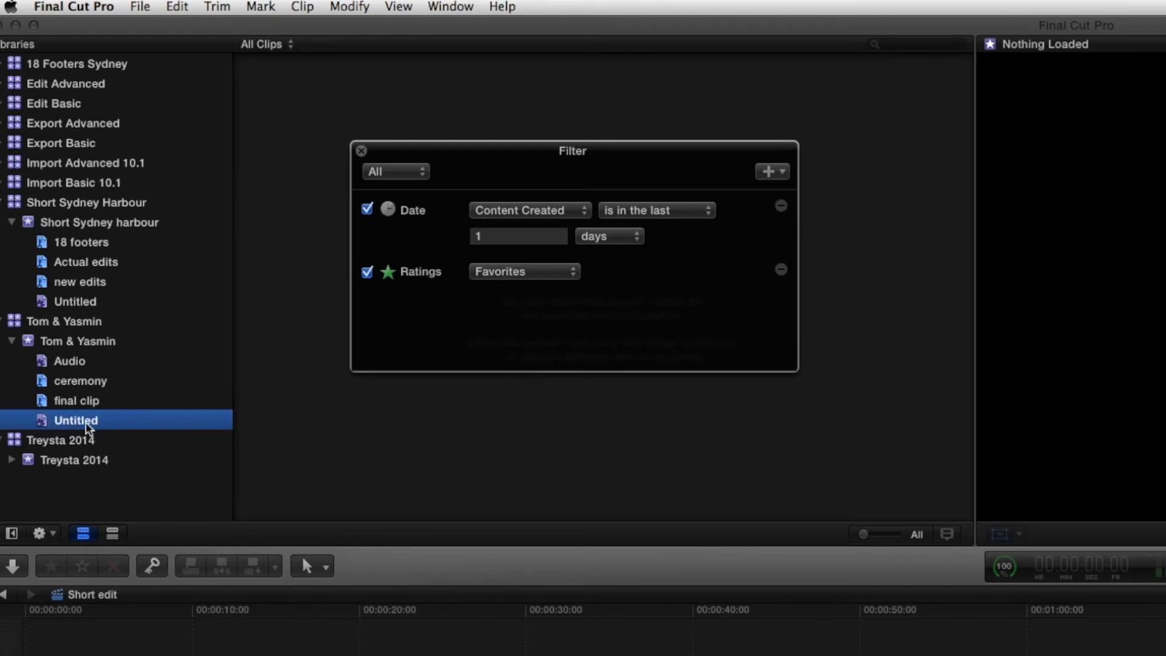
{"action": "left_click", "coordinate": [275, 43]}
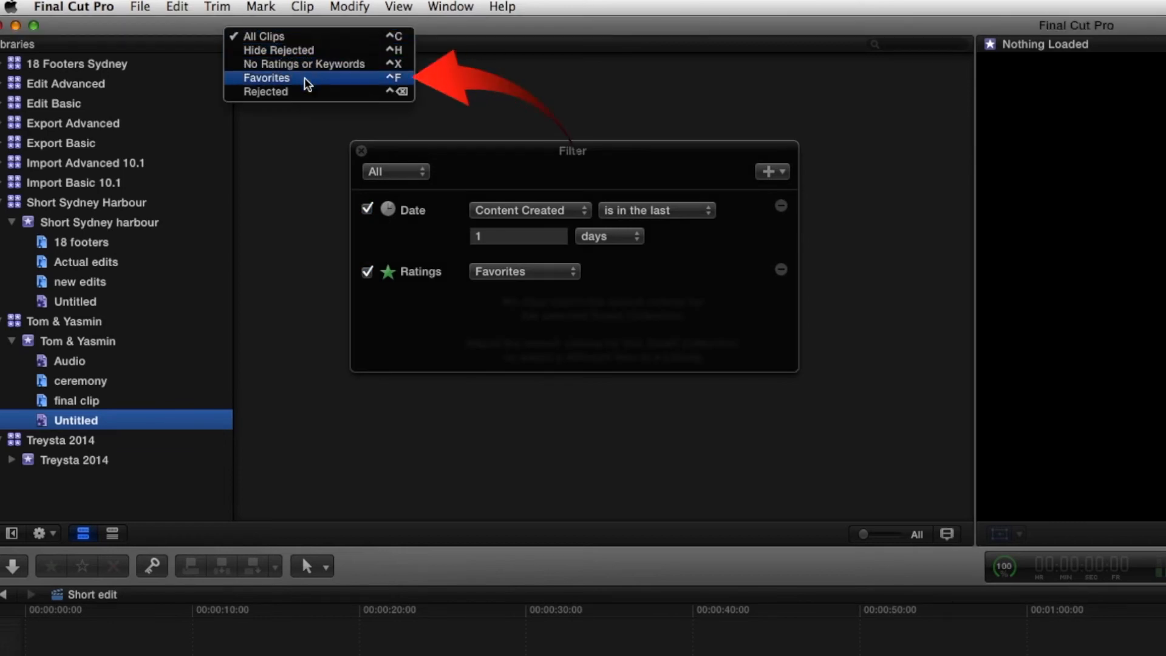
{"action": "left_click", "coordinate": [617, 289]}
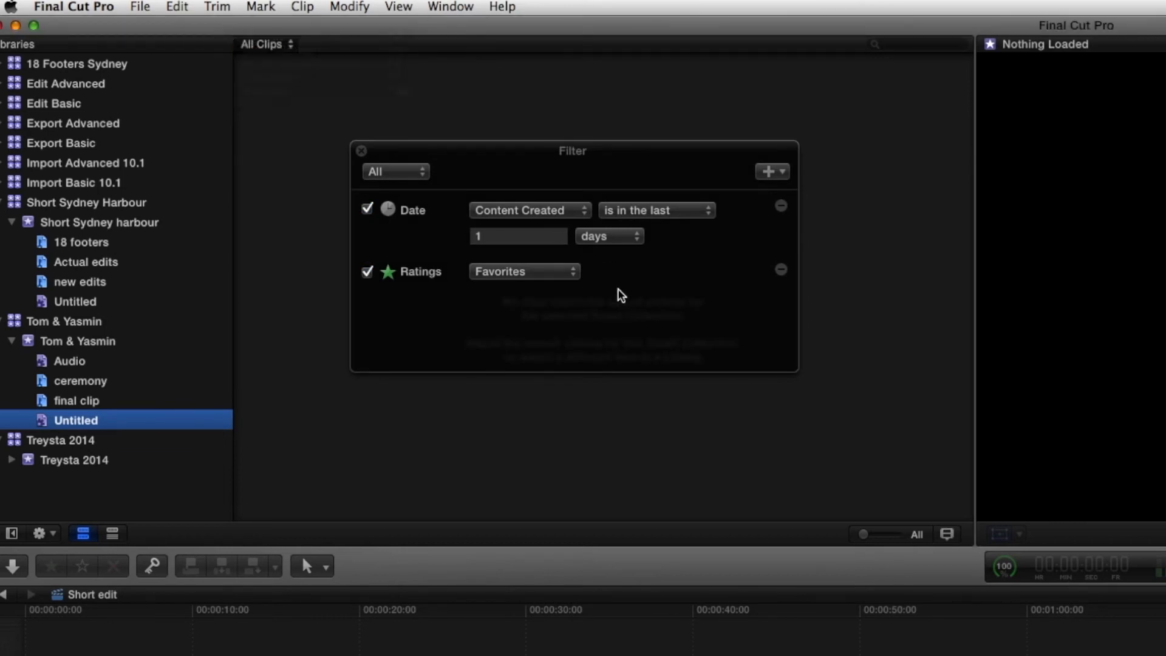
{"action": "left_click", "coordinate": [567, 272]}
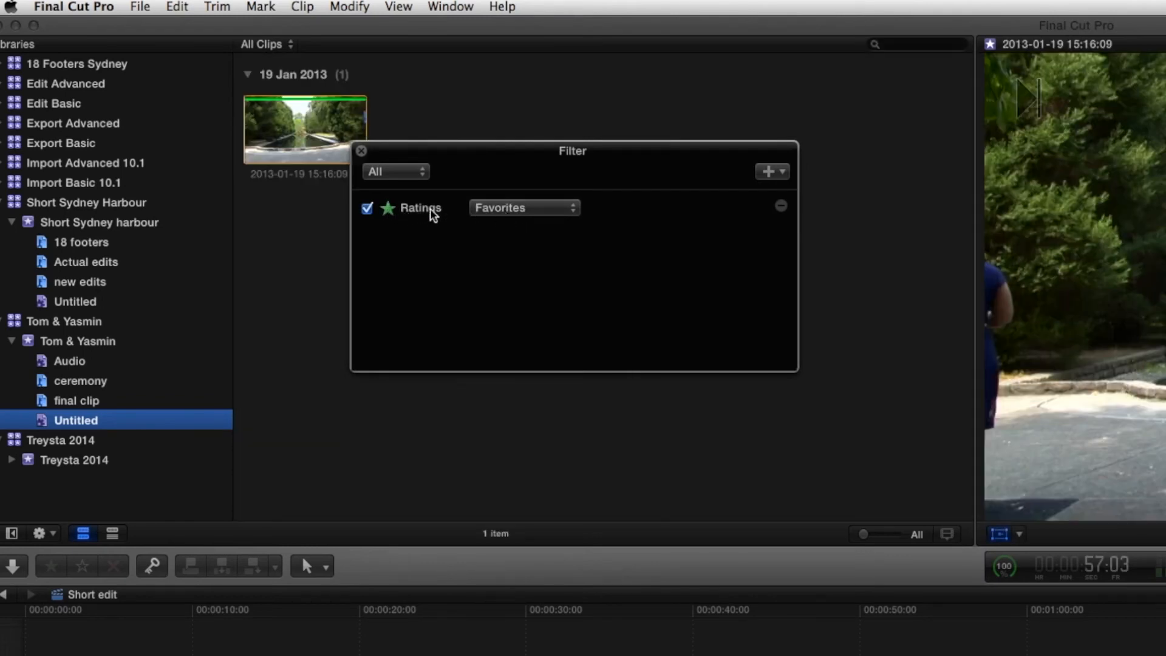
Add a second Ratings rule set to Rejected and have the filter match Any of the rules
{"action": "left_click", "coordinate": [768, 172]}
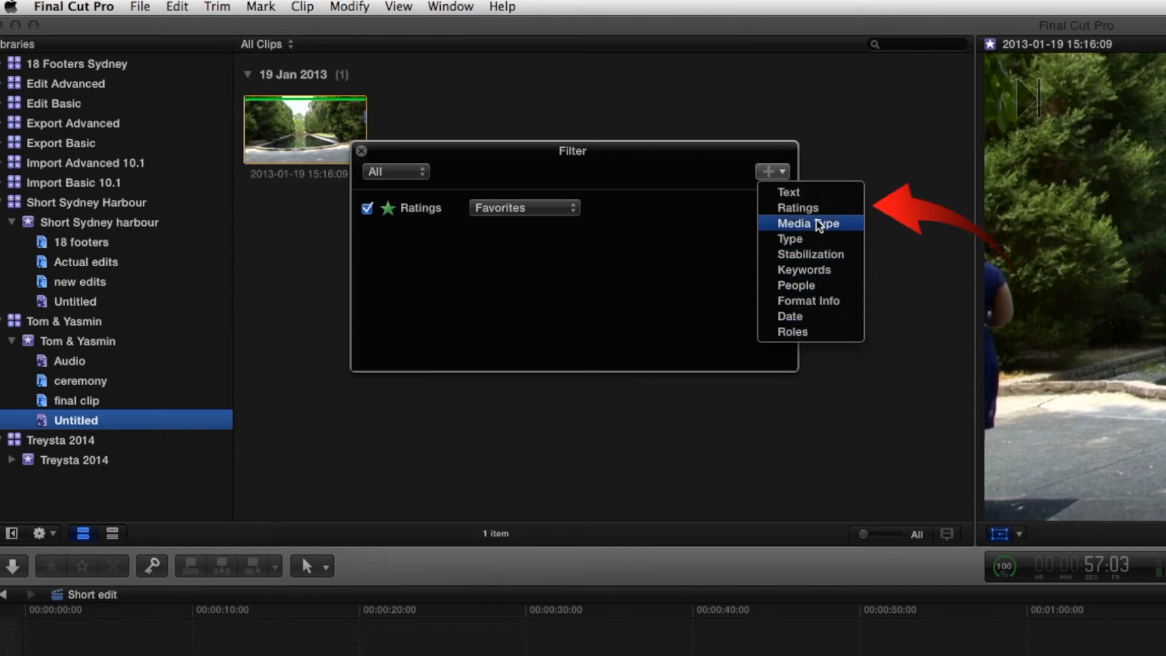
{"action": "left_click", "coordinate": [798, 208]}
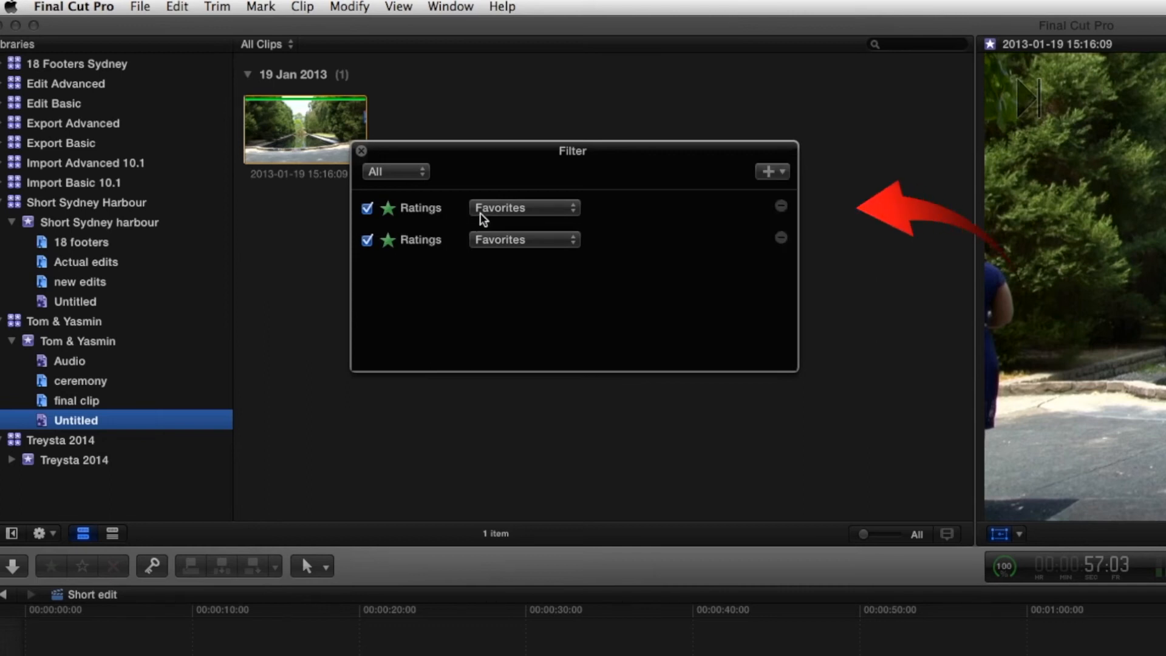
{"action": "left_click", "coordinate": [575, 243]}
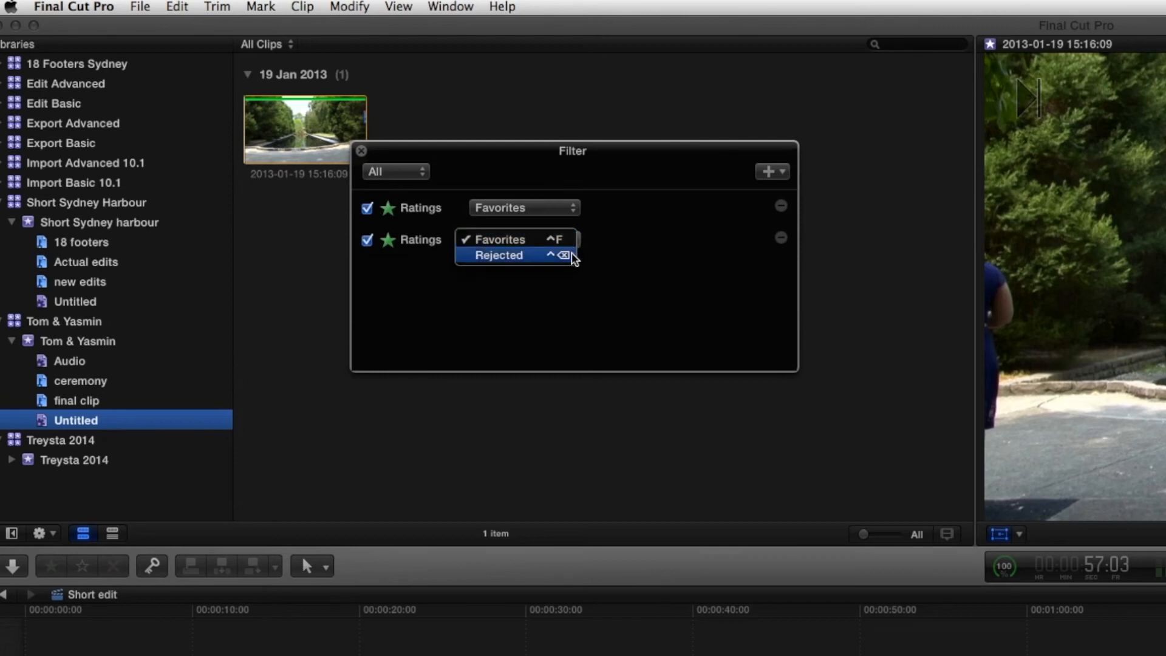
{"action": "left_click", "coordinate": [571, 255]}
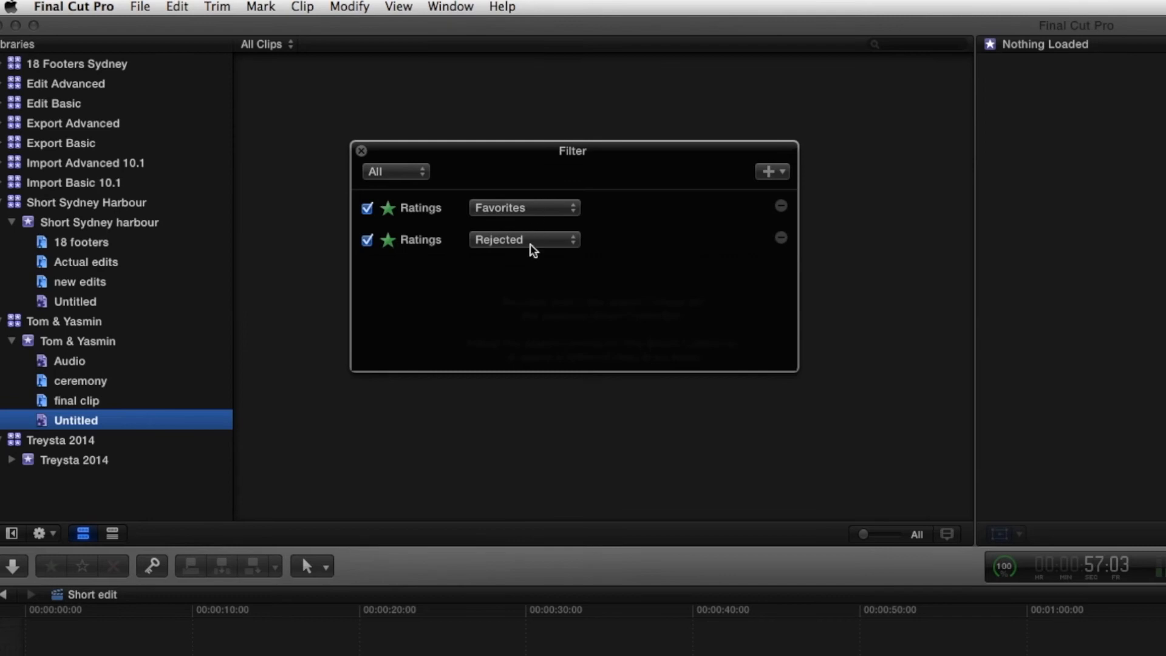
{"action": "left_click", "coordinate": [422, 174]}
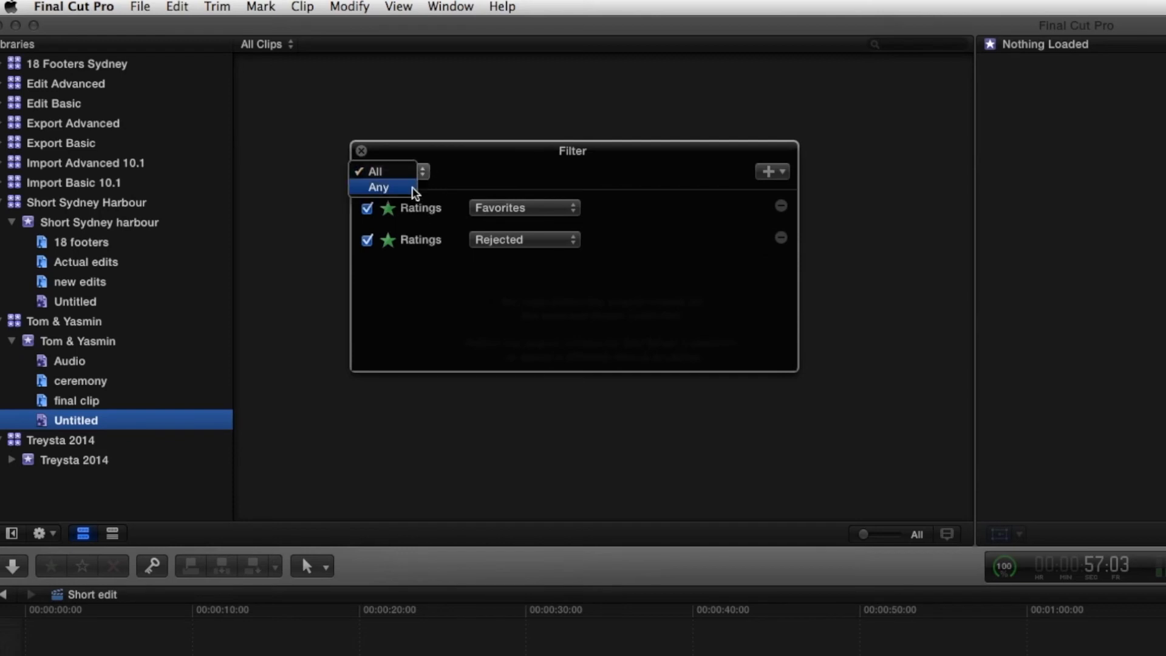
{"action": "left_click", "coordinate": [414, 188]}
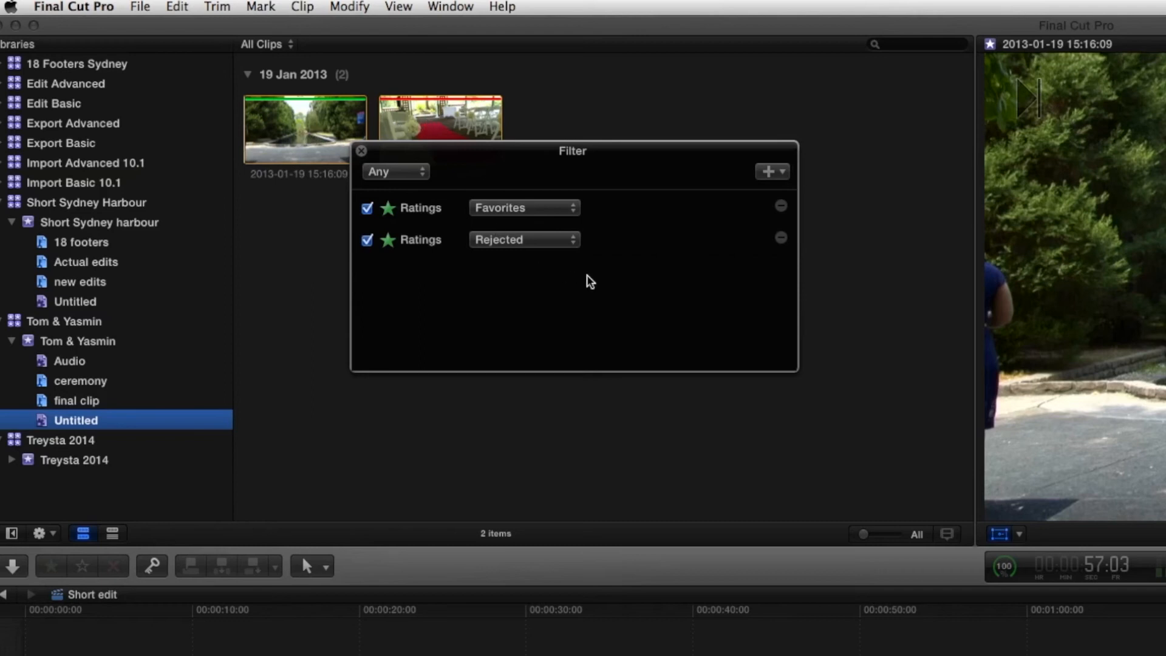
Rename the wedding event's untitled smart collection as "Fav & Reject"
{"action": "left_click", "coordinate": [71, 421]}
{"action": "left_click", "coordinate": [69, 419]}
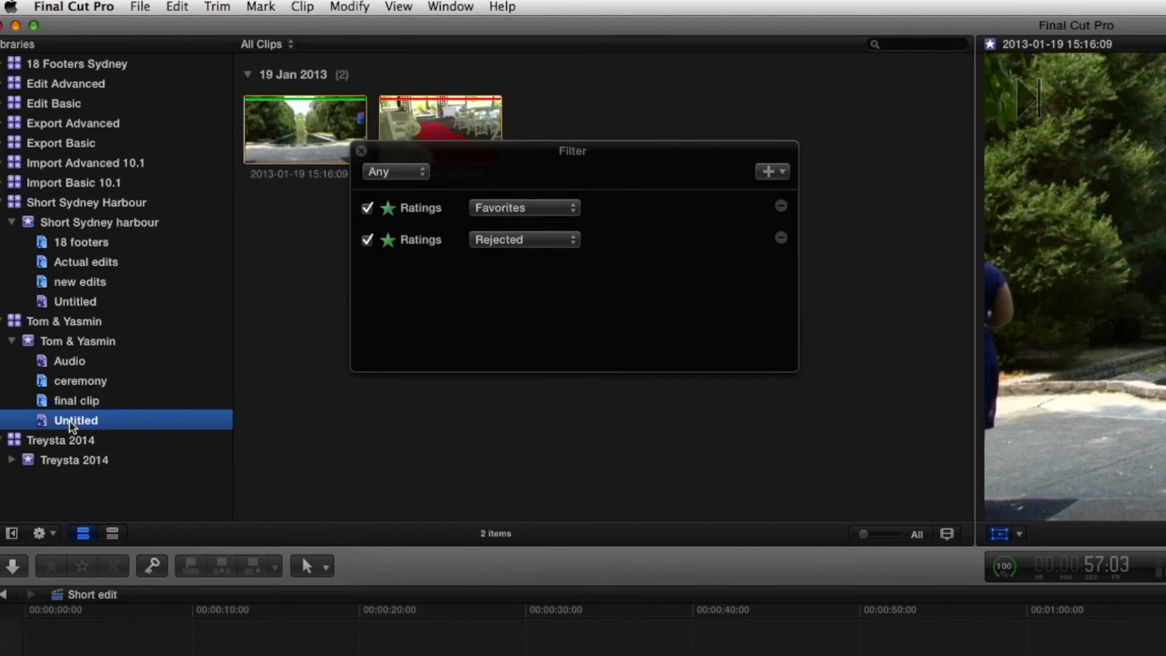
{"action": "type", "text": "Fav &"}
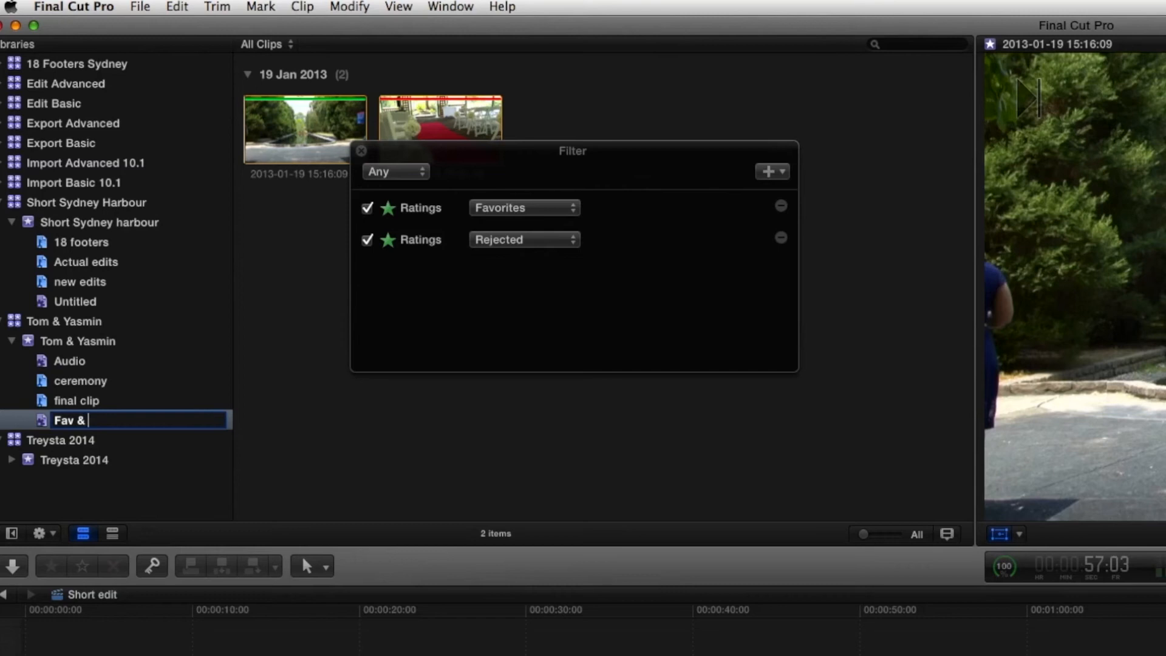
{"action": "type", "text": " Reject"}
{"action": "left_click", "coordinate": [642, 252]}
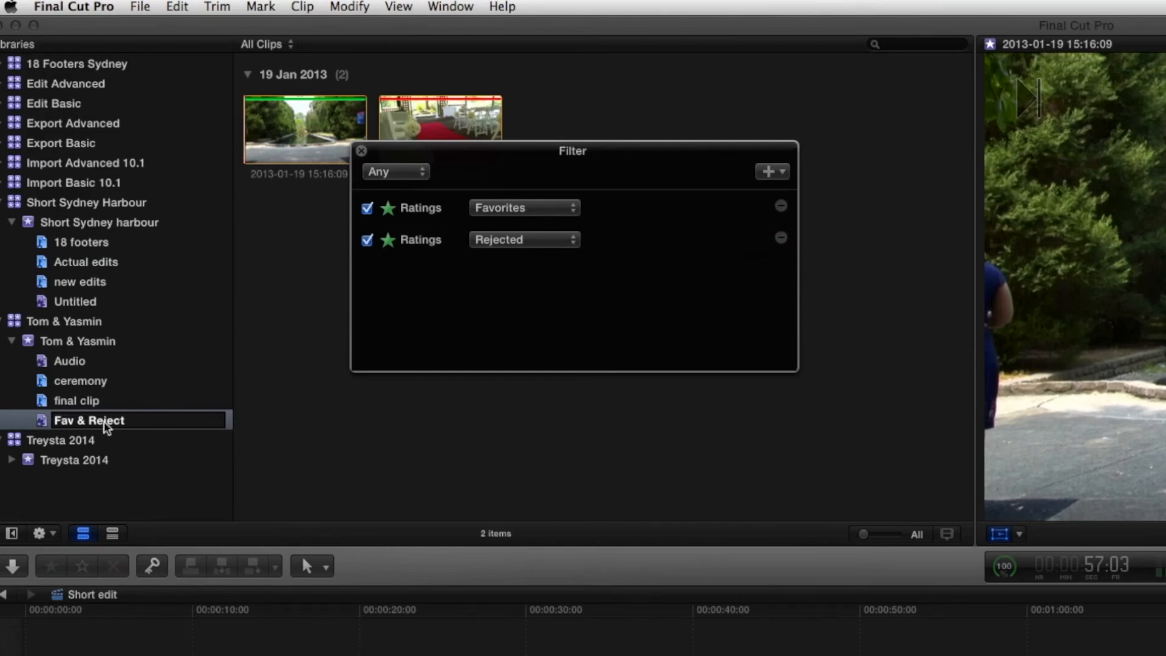
Remove the Rejected rule from the smart collection's filter and add a Media Type rule
{"action": "left_click", "coordinate": [781, 237]}
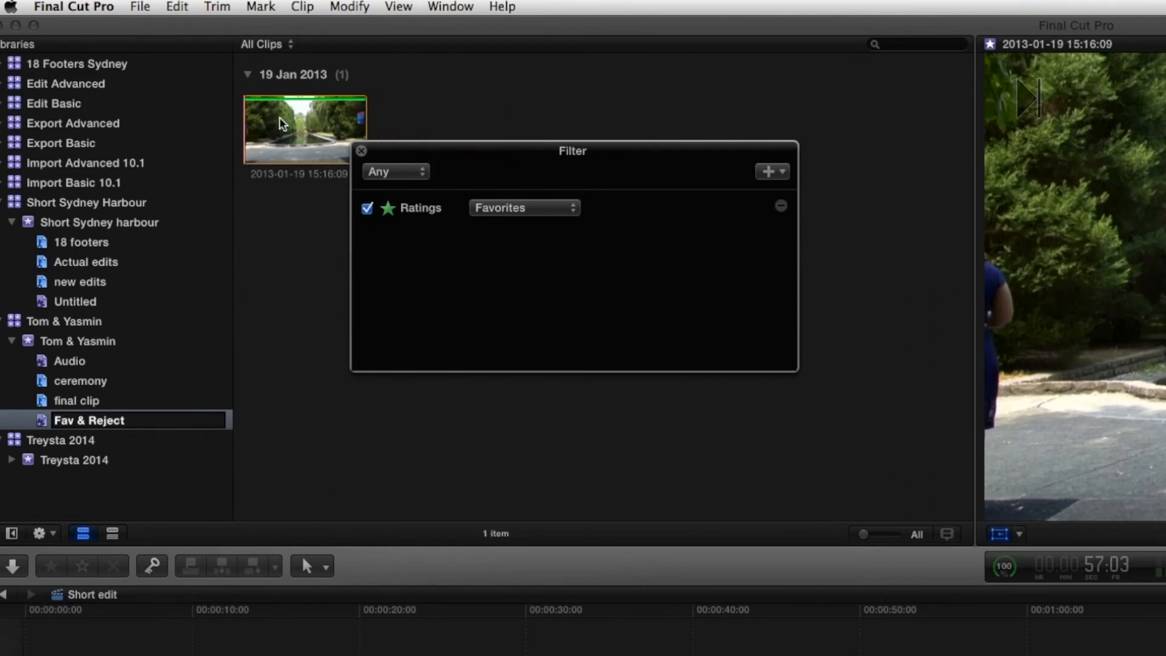
{"action": "left_click", "coordinate": [781, 173]}
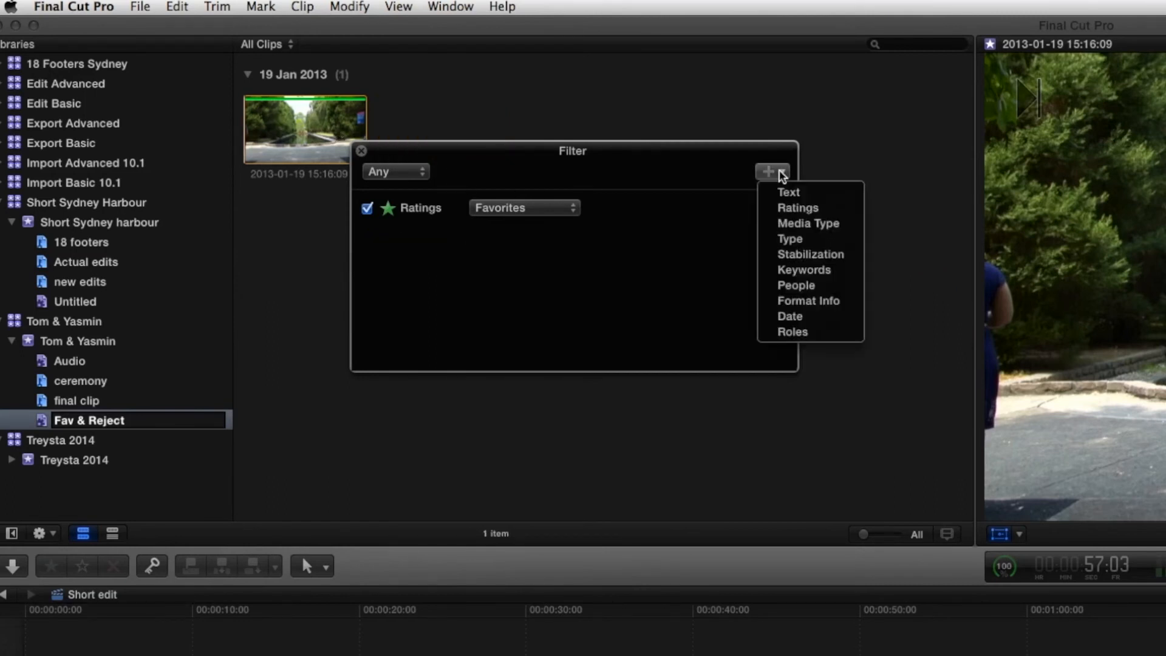
{"action": "left_click", "coordinate": [796, 228]}
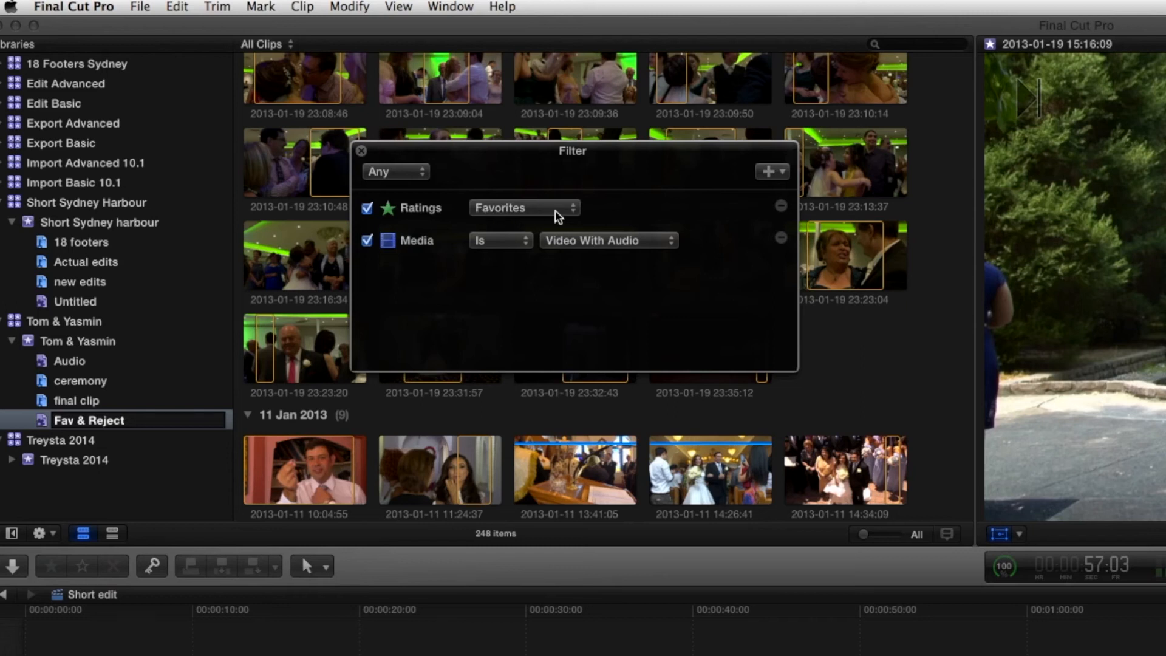
Set the Media rule to Is Not Audio Only and have the filter match All of the rules
{"action": "left_click", "coordinate": [589, 242]}
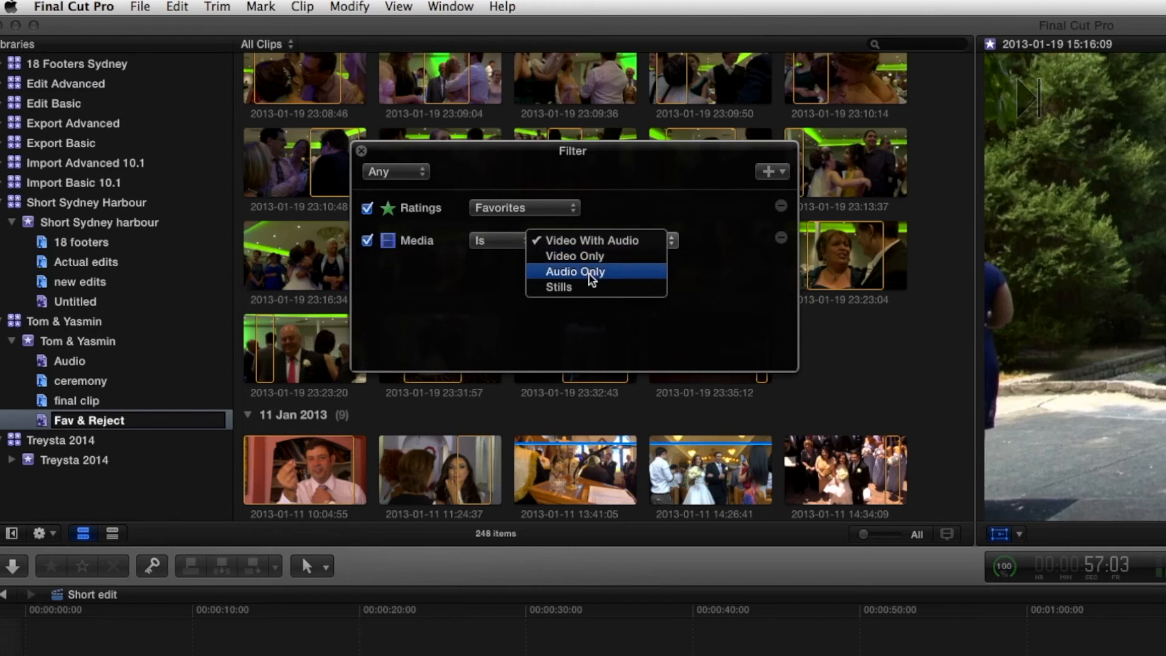
{"action": "left_click", "coordinate": [588, 272]}
{"action": "left_click", "coordinate": [495, 241]}
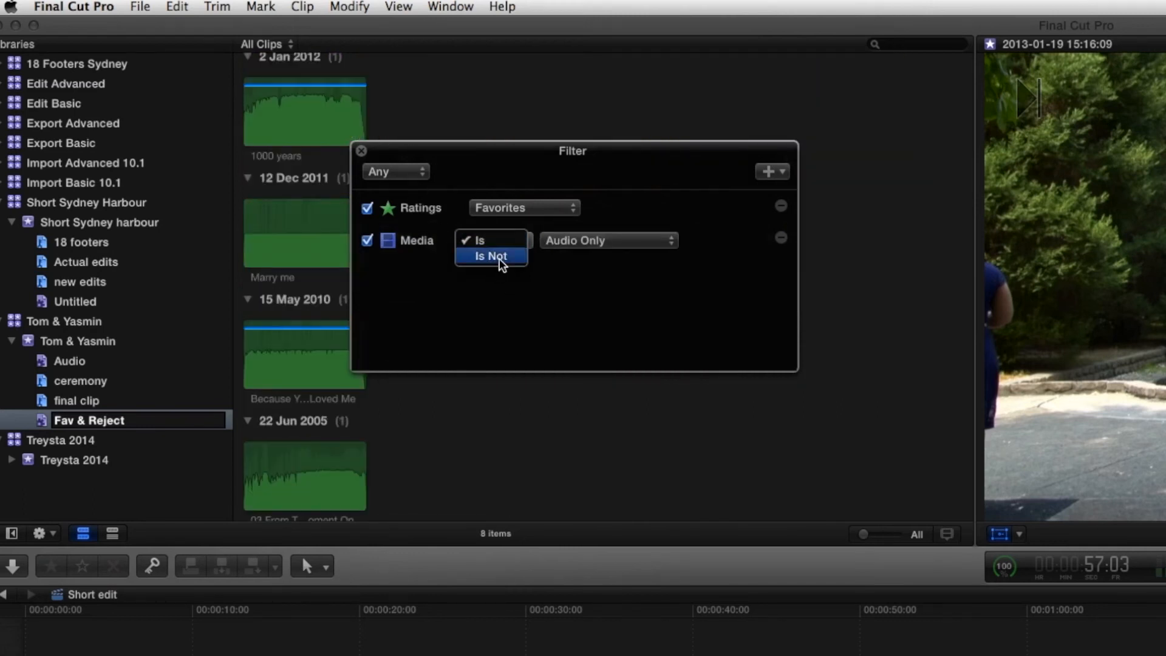
{"action": "left_click", "coordinate": [499, 257]}
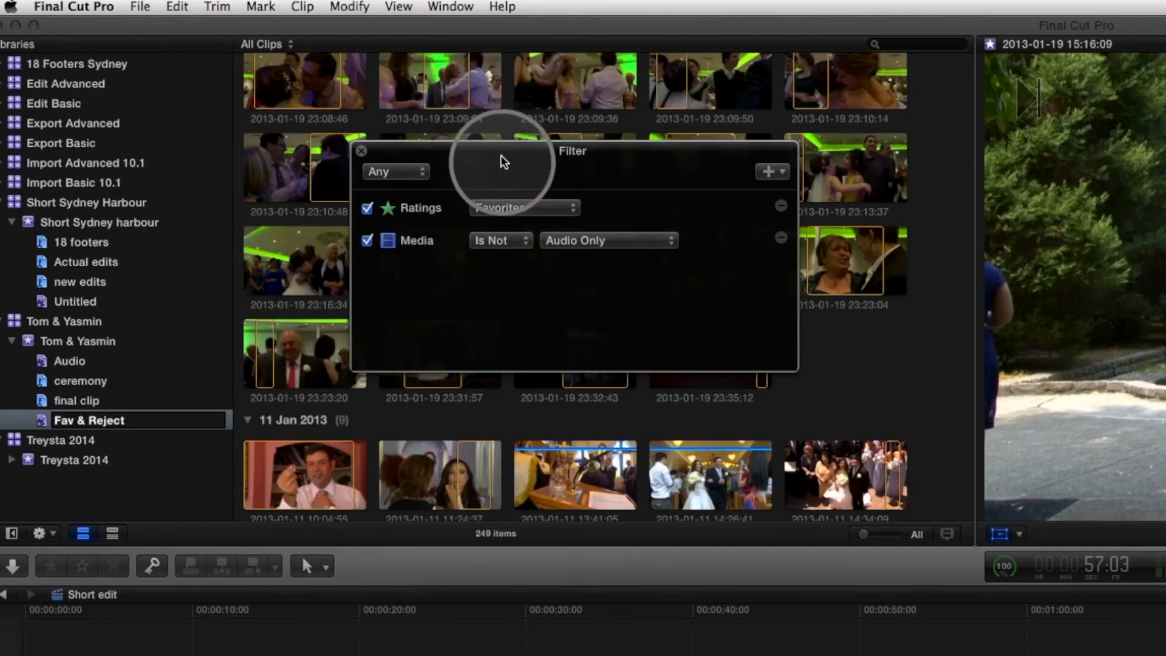
{"action": "left_click", "coordinate": [408, 174]}
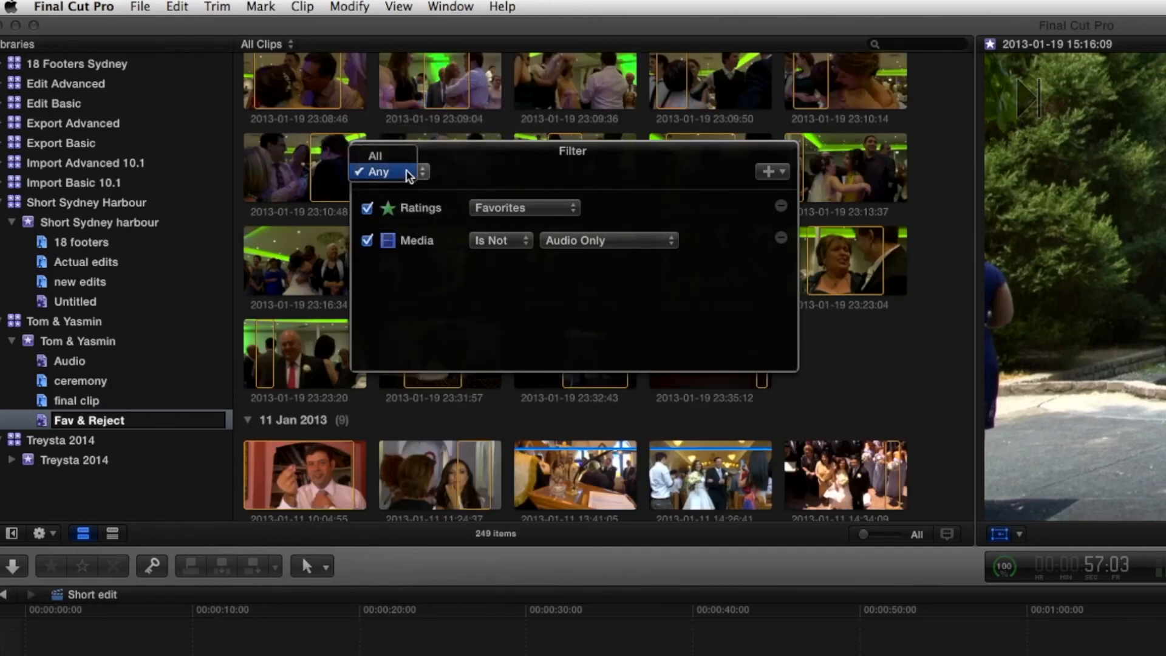
{"action": "left_click", "coordinate": [382, 155]}
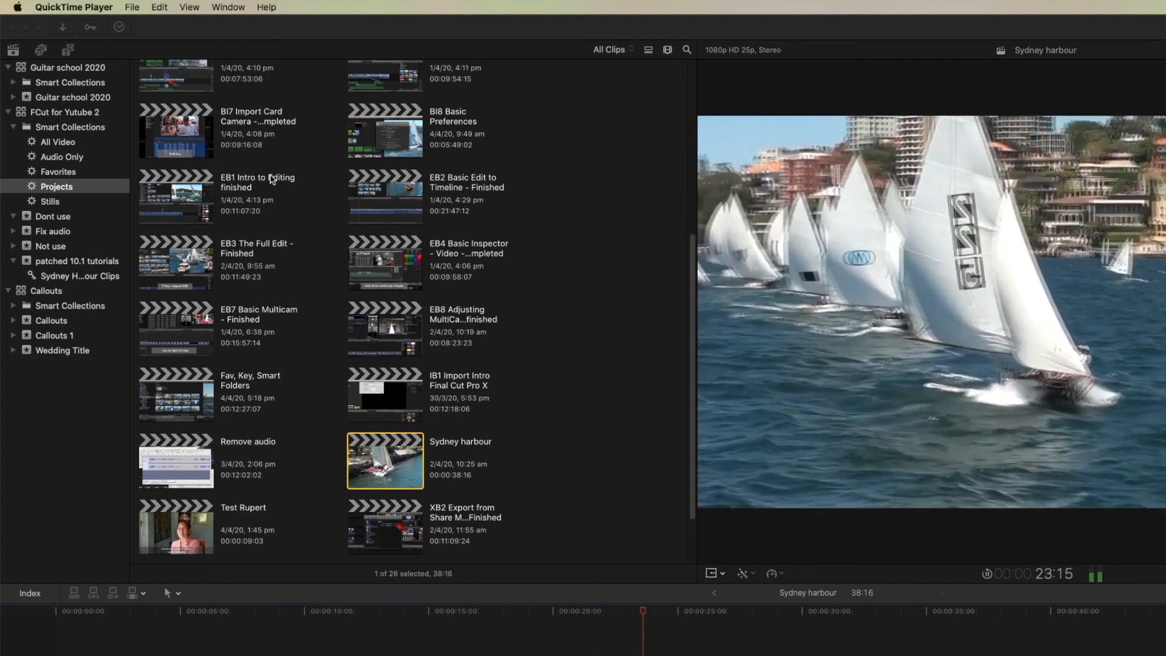
Look through the Projects smart collection of the FCut for Yutube 2 library, selecting the EB3 The Full Edit and EB4 Basic Inspector projects
{"action": "scroll", "coordinate": [288, 212], "scroll_direction": "down", "scroll_amount": 3}
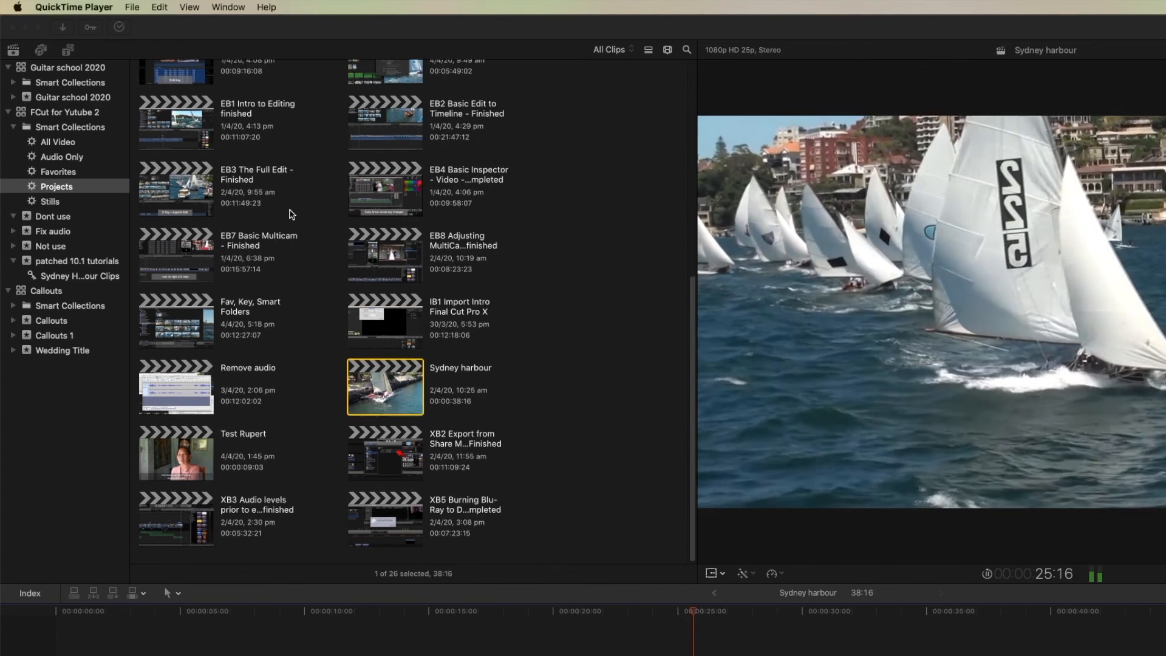
{"action": "scroll", "coordinate": [292, 213], "scroll_direction": "up", "scroll_amount": 10}
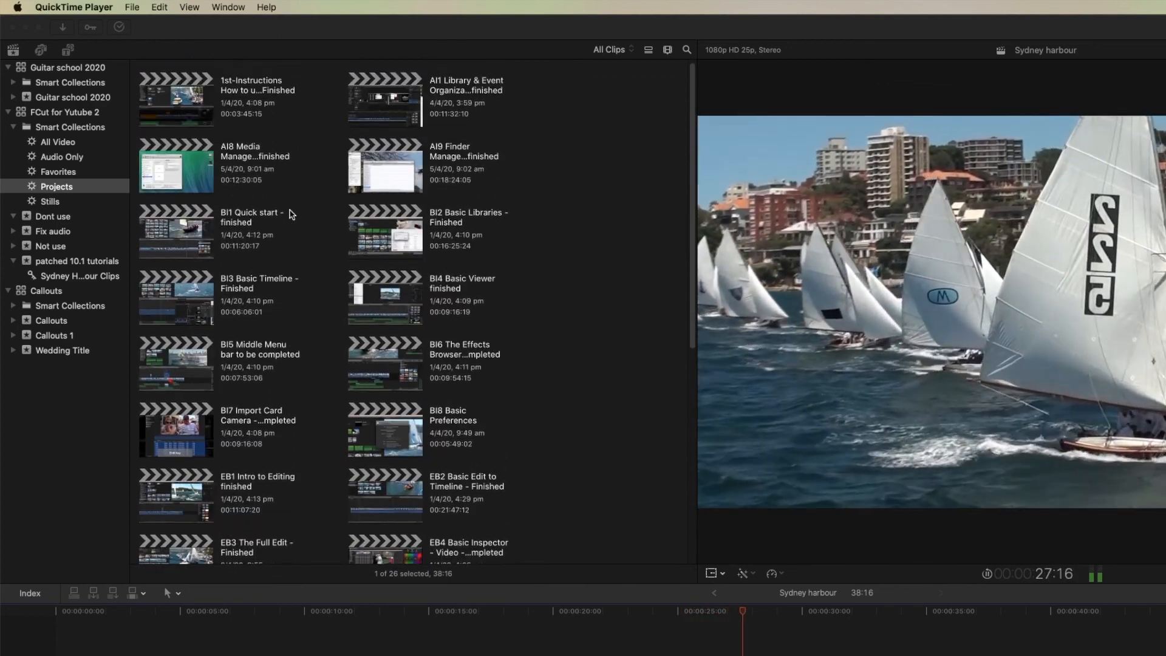
{"action": "scroll", "coordinate": [291, 214], "scroll_direction": "down", "scroll_amount": 10}
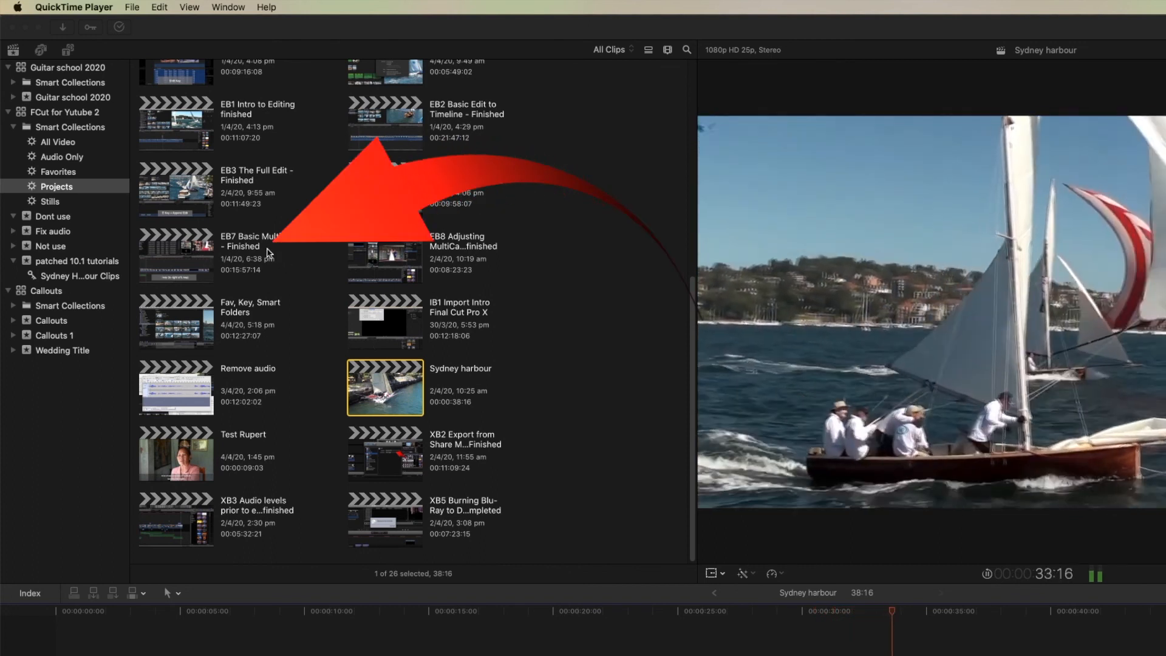
{"action": "left_click", "coordinate": [269, 243]}
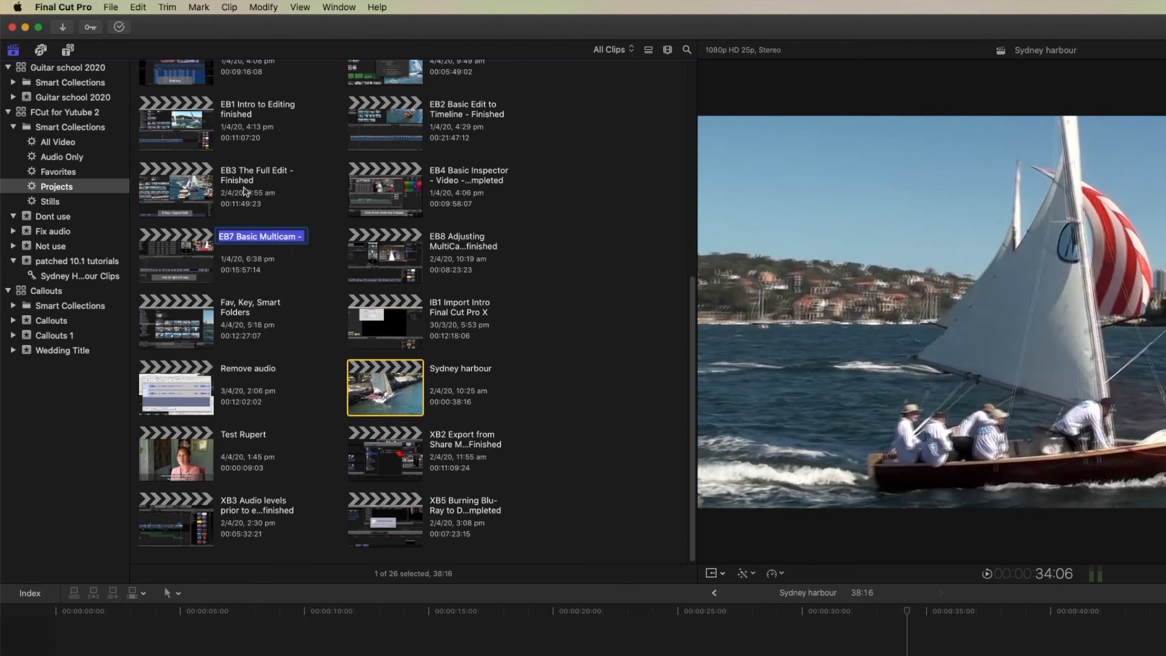
{"action": "left_click", "coordinate": [243, 173]}
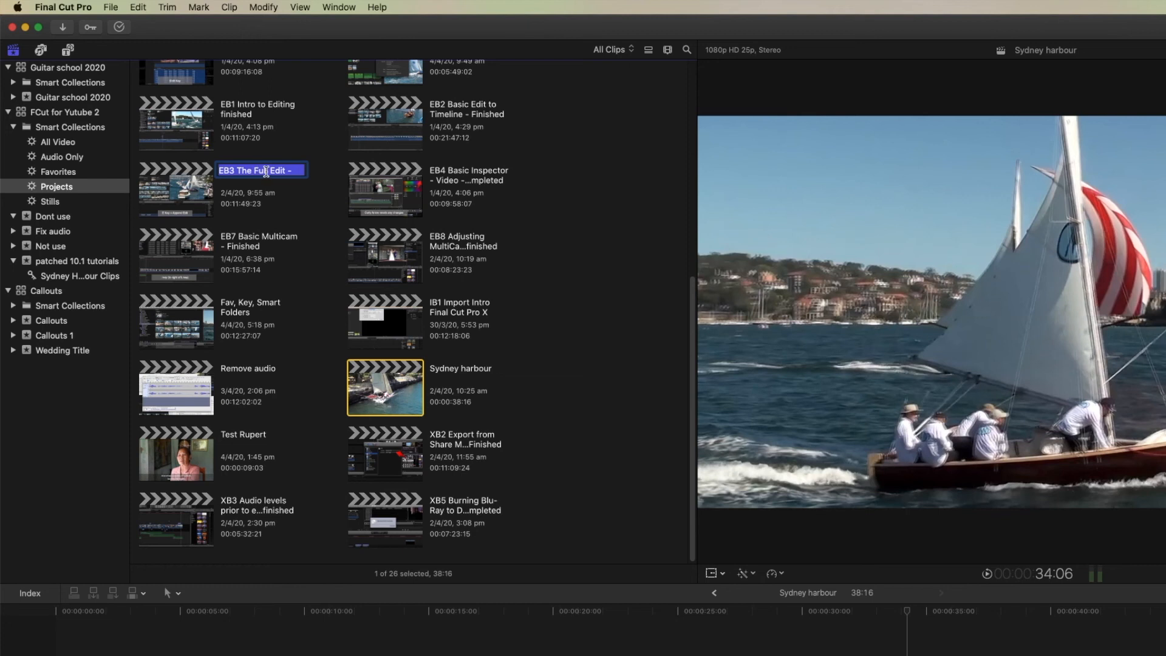
{"action": "left_click", "coordinate": [184, 185]}
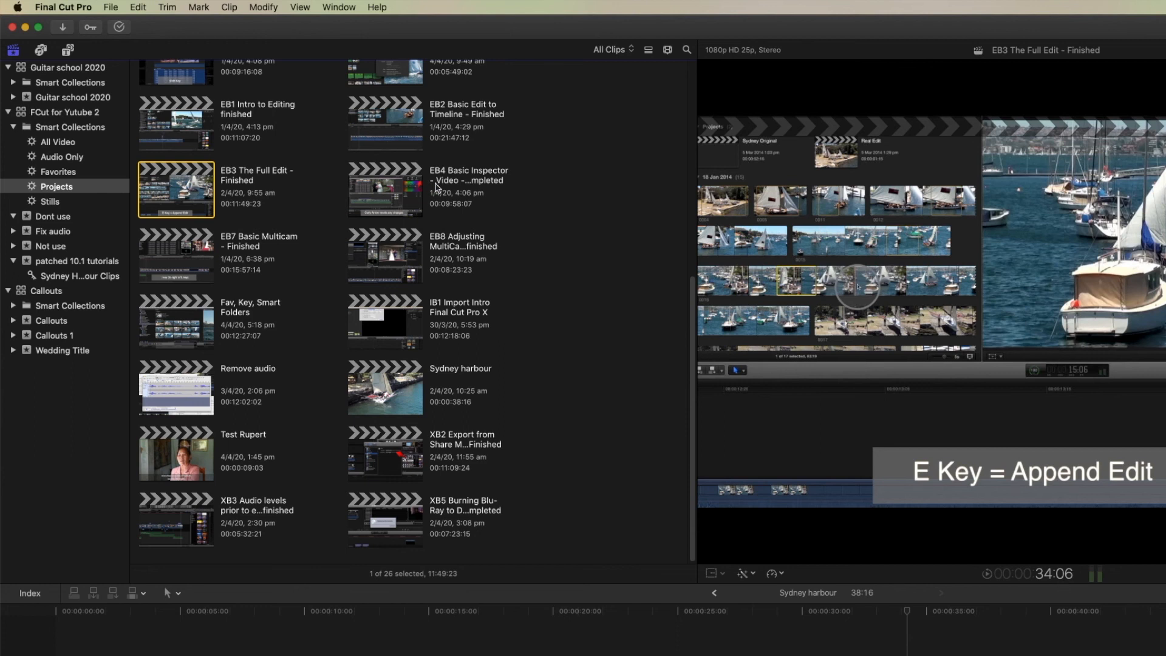
{"action": "left_click", "coordinate": [420, 189]}
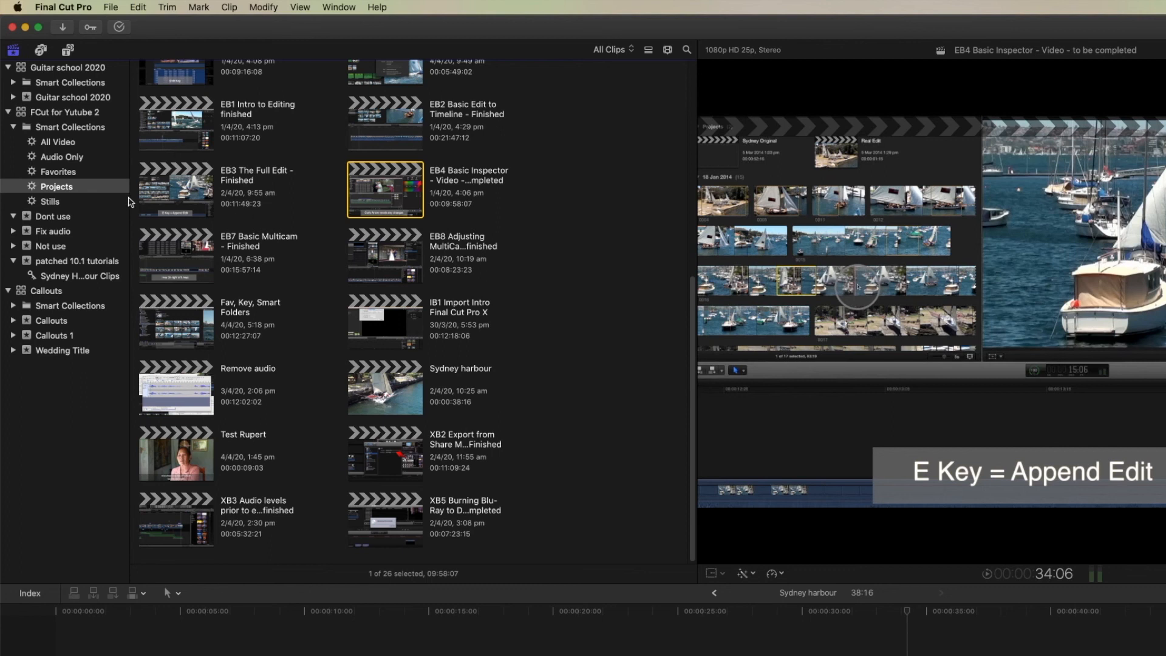
Create a new smart collection in the FCut for Yutube 2 library
{"action": "right_click", "coordinate": [58, 173]}
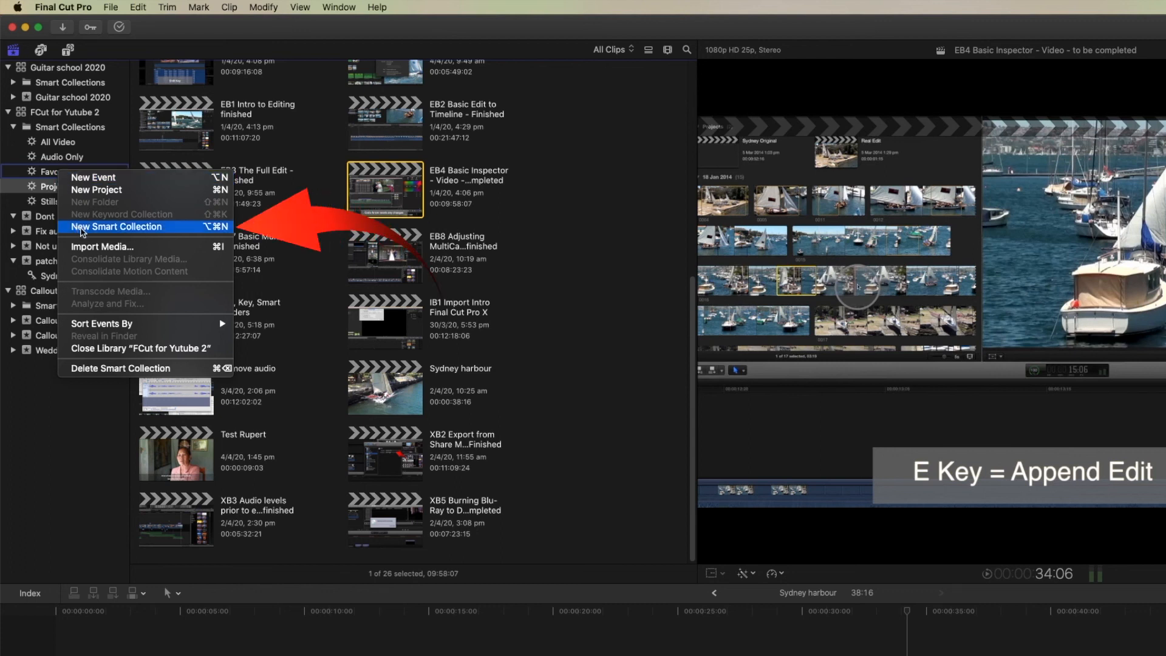
{"action": "left_click", "coordinate": [82, 227]}
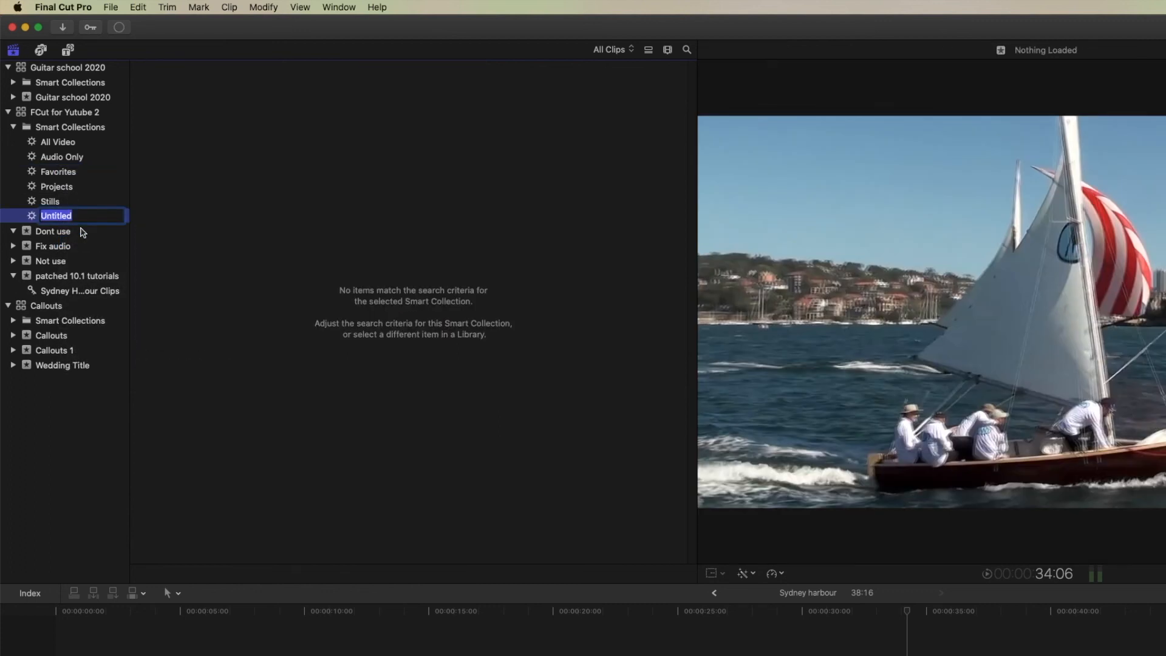
Open the untitled smart collection's filter and add a Text rule that Includes "finished"
{"action": "key", "text": "Return"}
{"action": "double_click", "coordinate": [33, 216]}
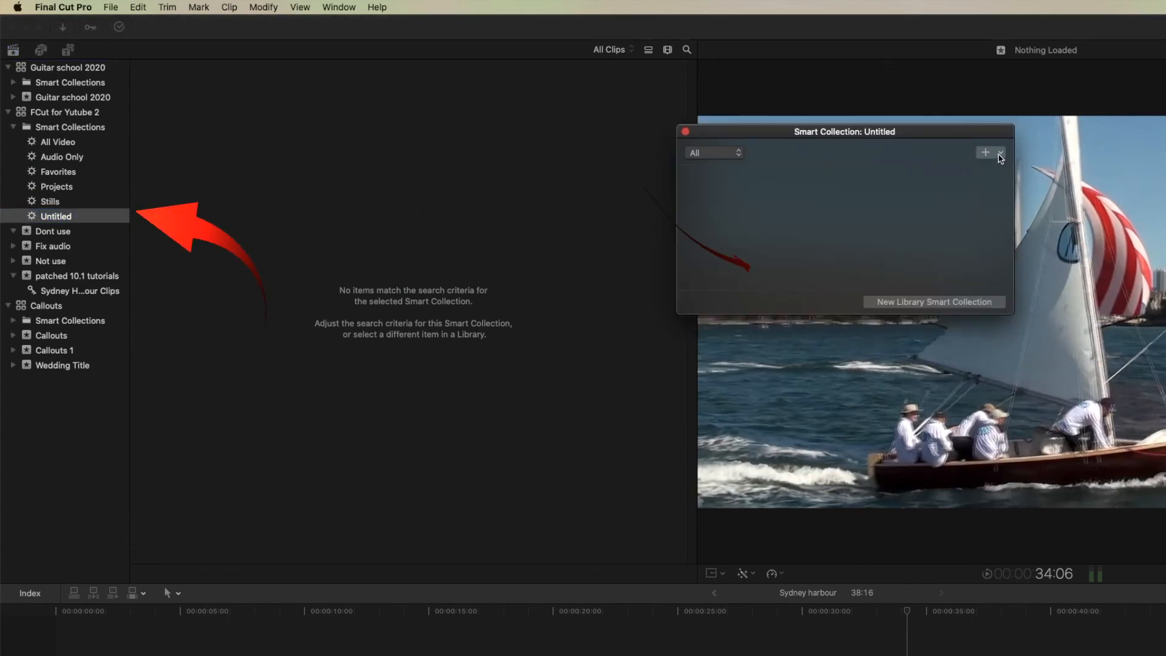
{"action": "left_click", "coordinate": [999, 154]}
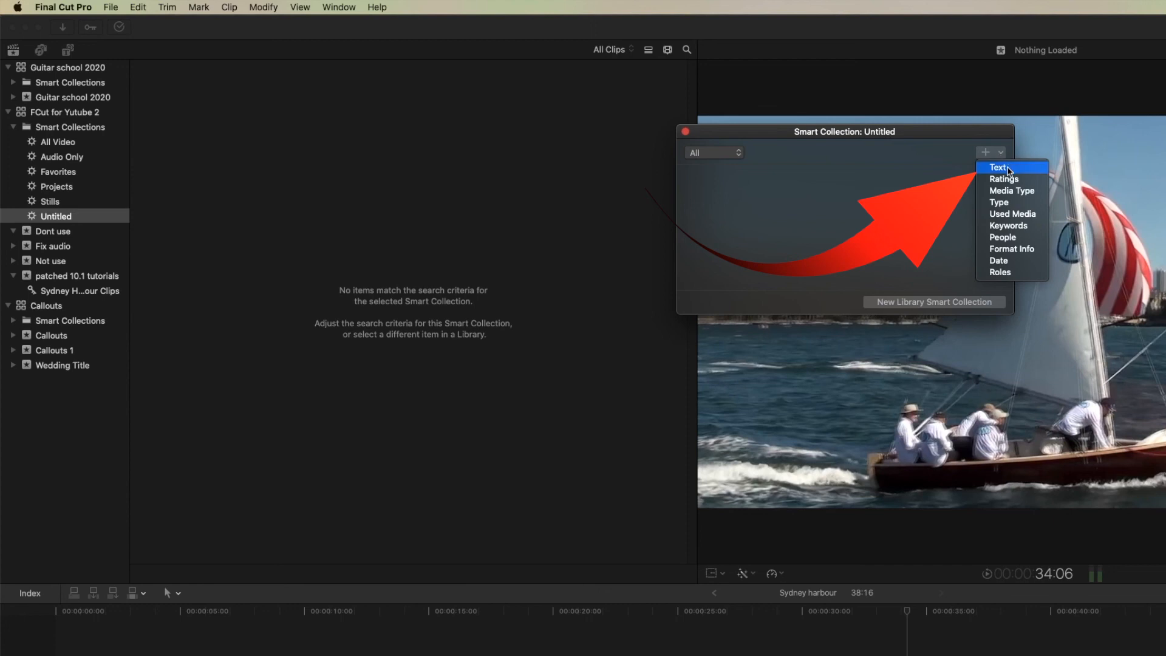
{"action": "left_click", "coordinate": [1008, 172]}
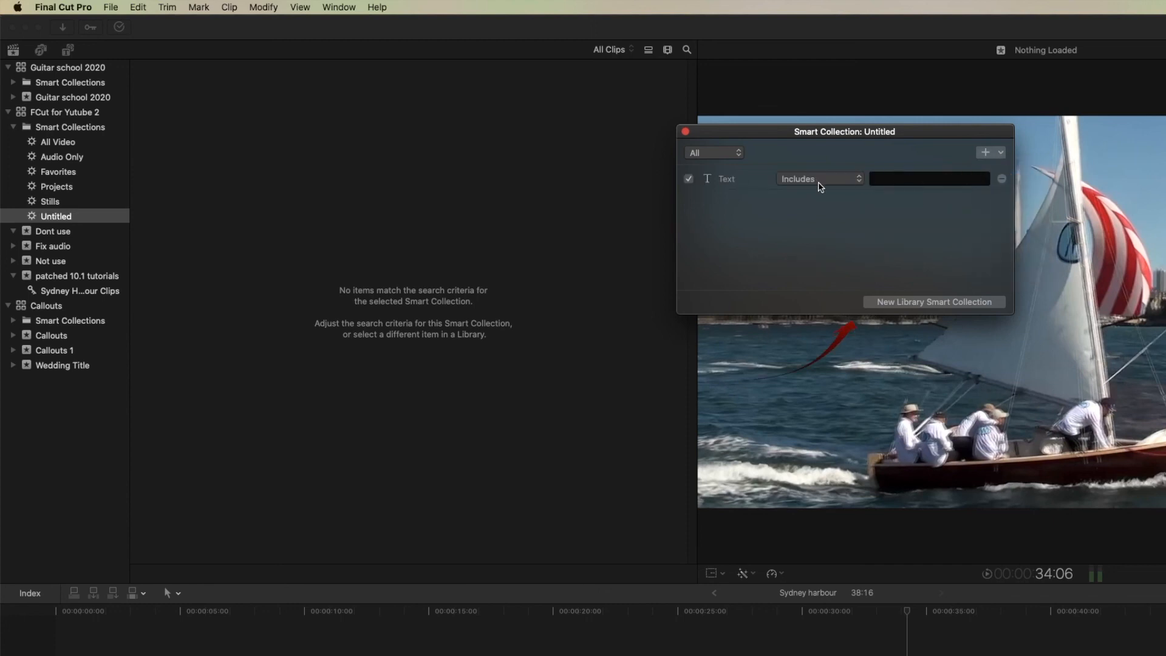
{"action": "left_click", "coordinate": [912, 179]}
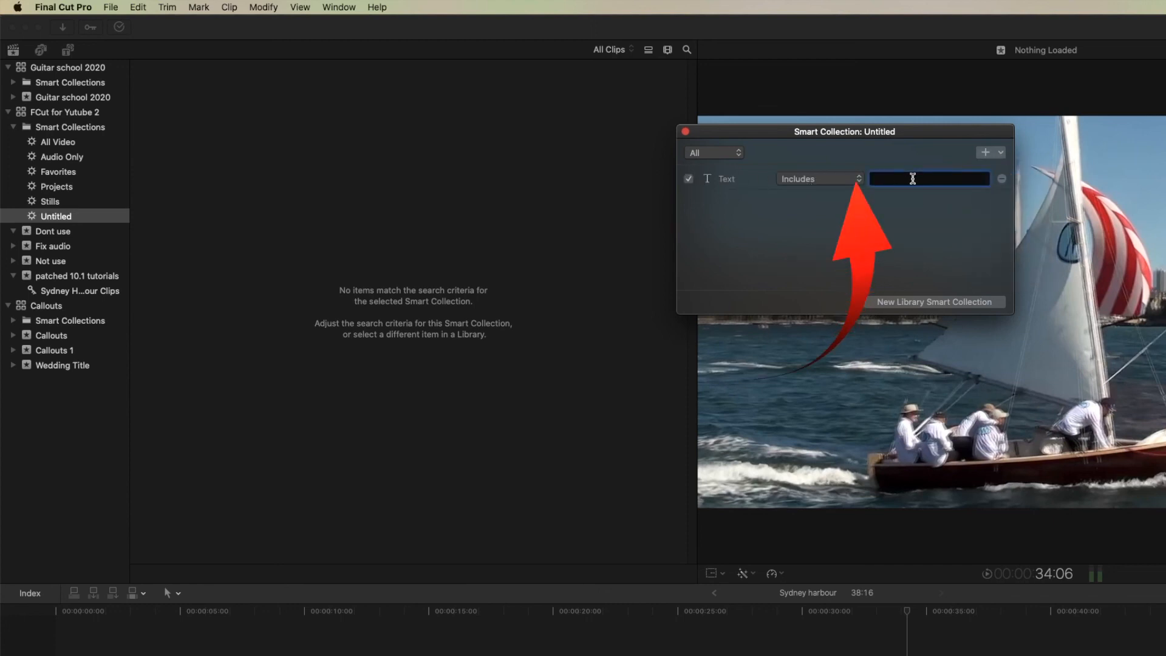
{"action": "type", "text": "finished"}
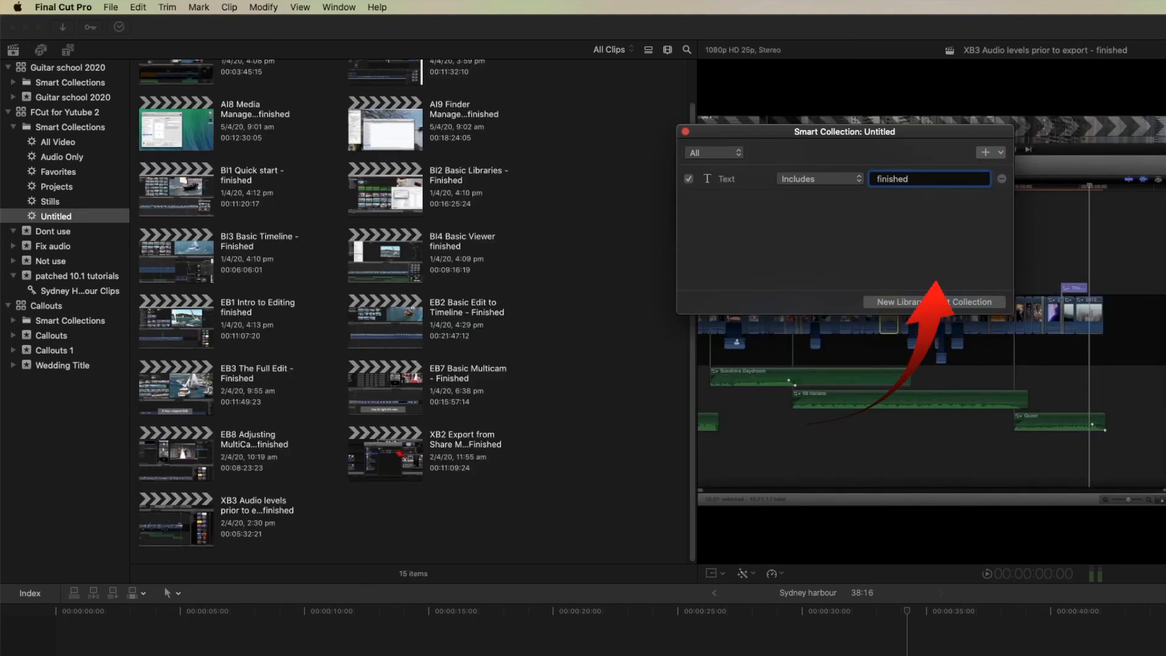
{"action": "key", "text": "Return"}
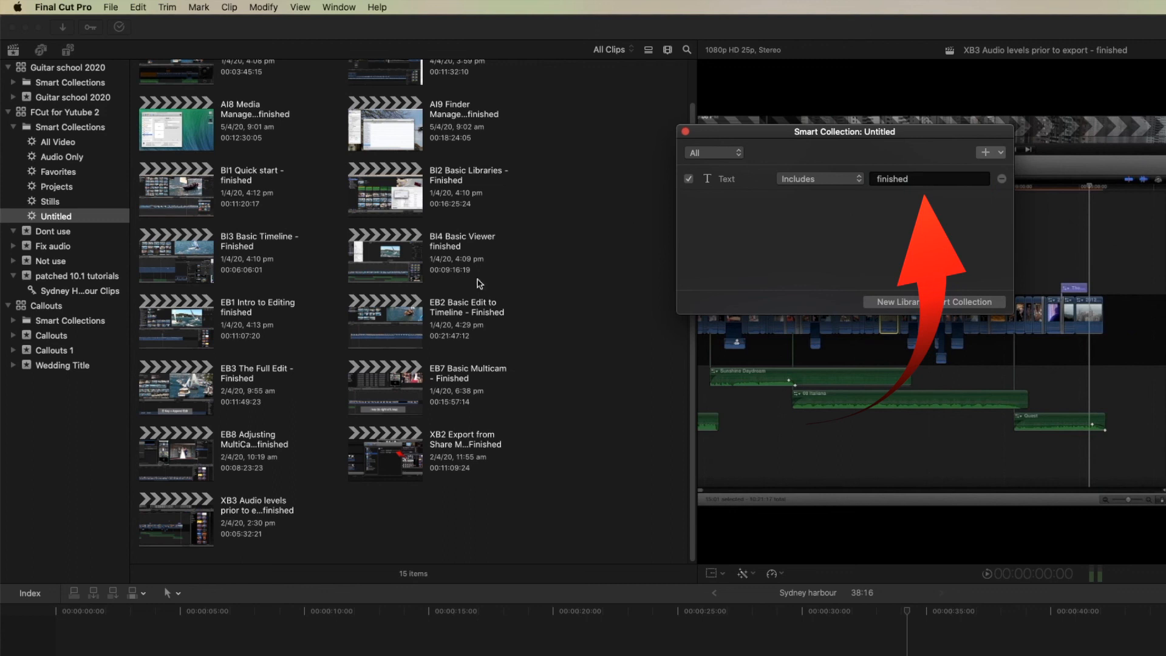
Rename the untitled smart collection as "1 Finished"
{"action": "left_click", "coordinate": [56, 217]}
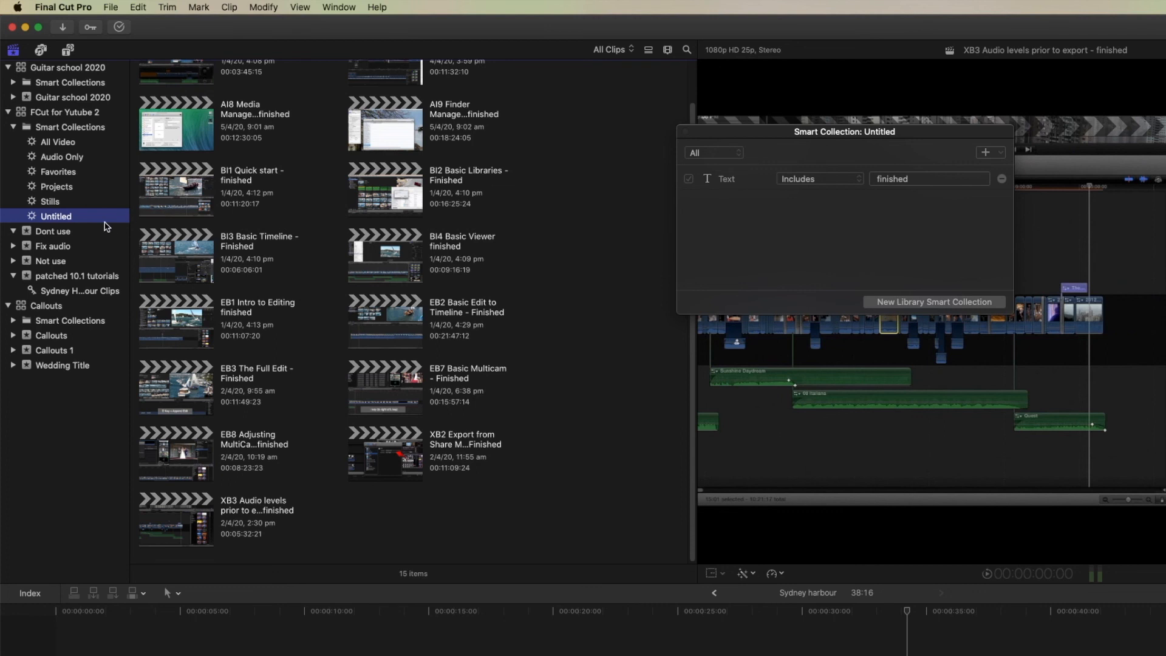
{"action": "left_click", "coordinate": [61, 217]}
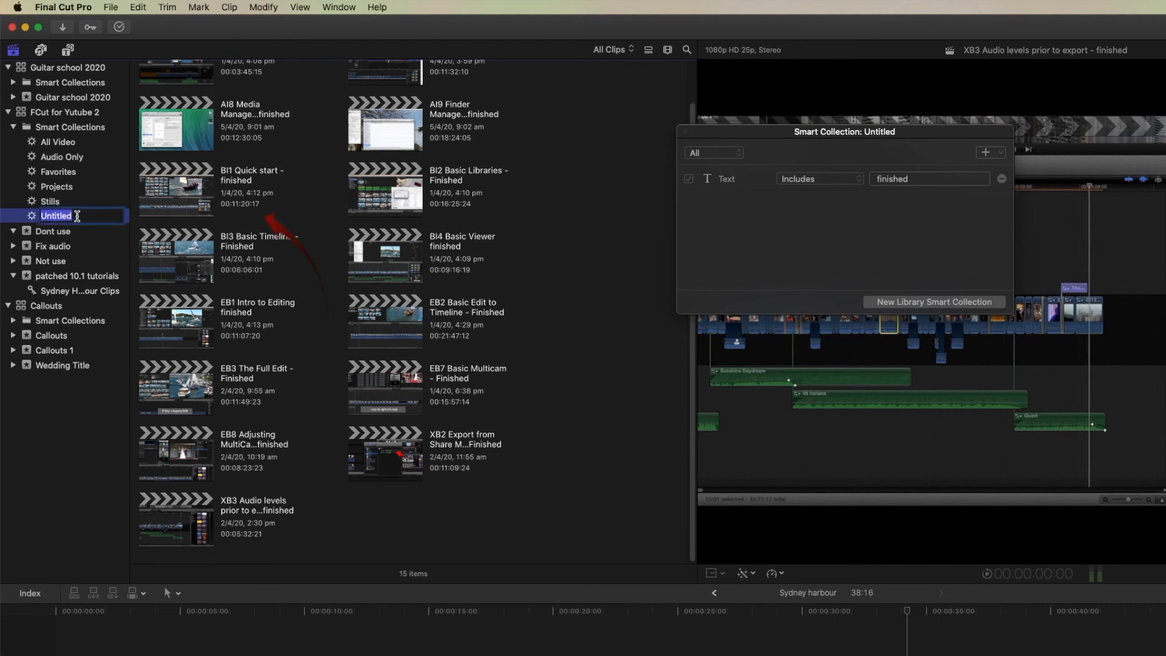
{"action": "type", "text": "F"}
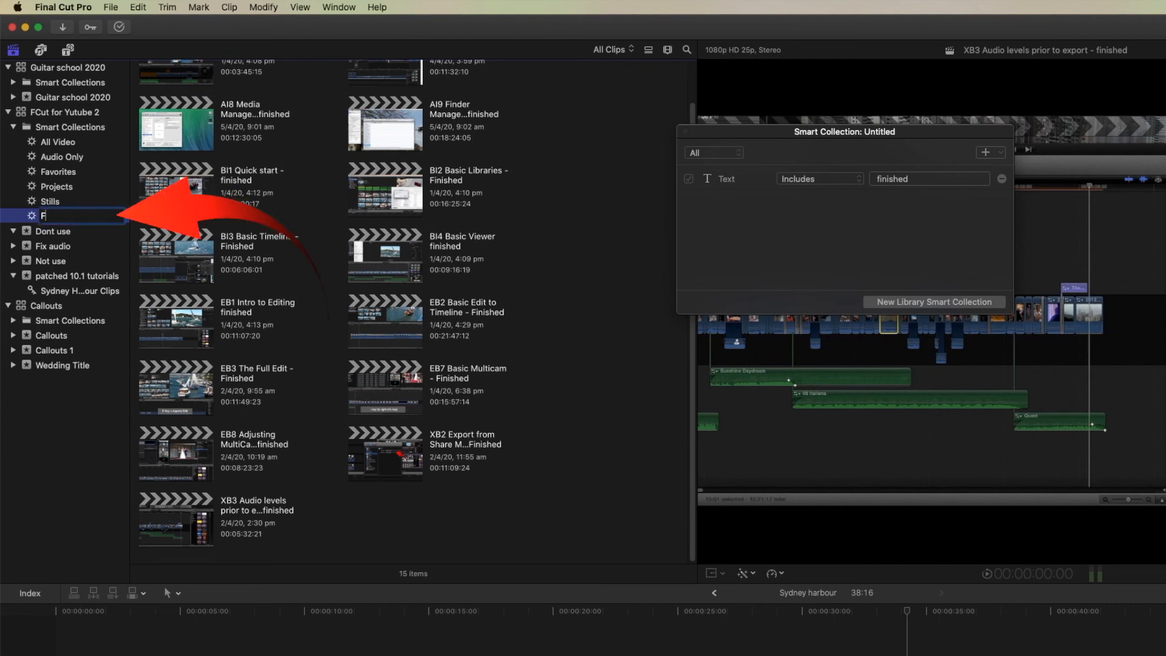
{"action": "type", "text": "inished"}
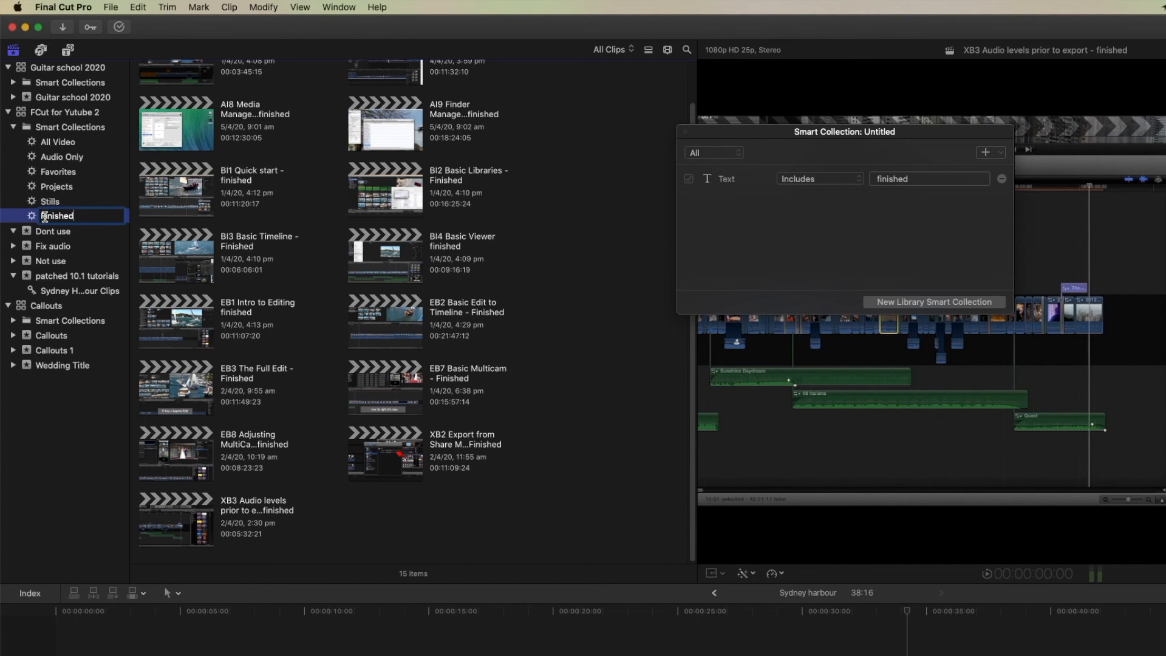
{"action": "left_click", "coordinate": [41, 216]}
{"action": "type", "text": "1 F"}
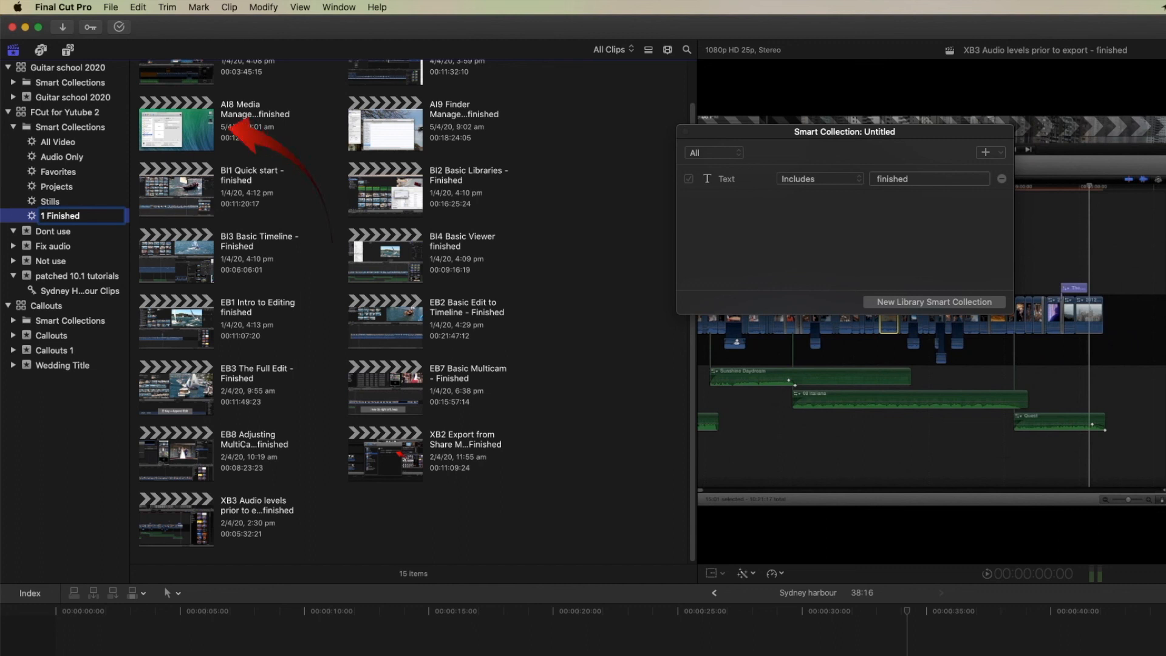
{"action": "key", "text": "Return"}
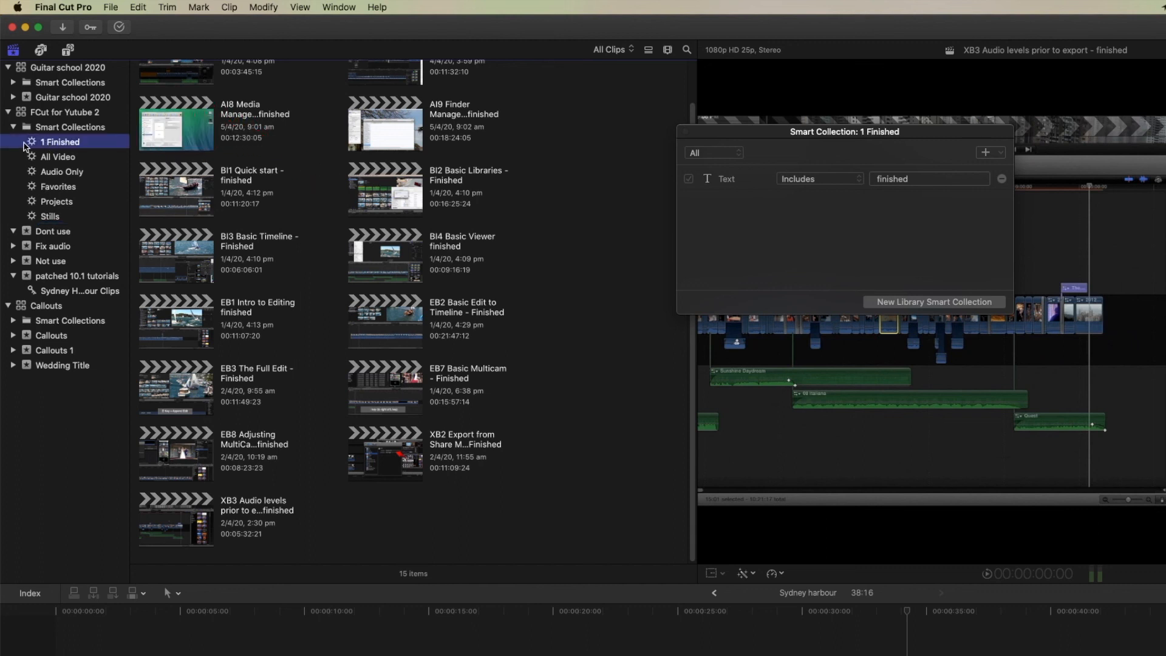
Create another smart collection in the FCut for Yutube 2 library with a Text rule that Includes "completed"
{"action": "right_click", "coordinate": [23, 143]}
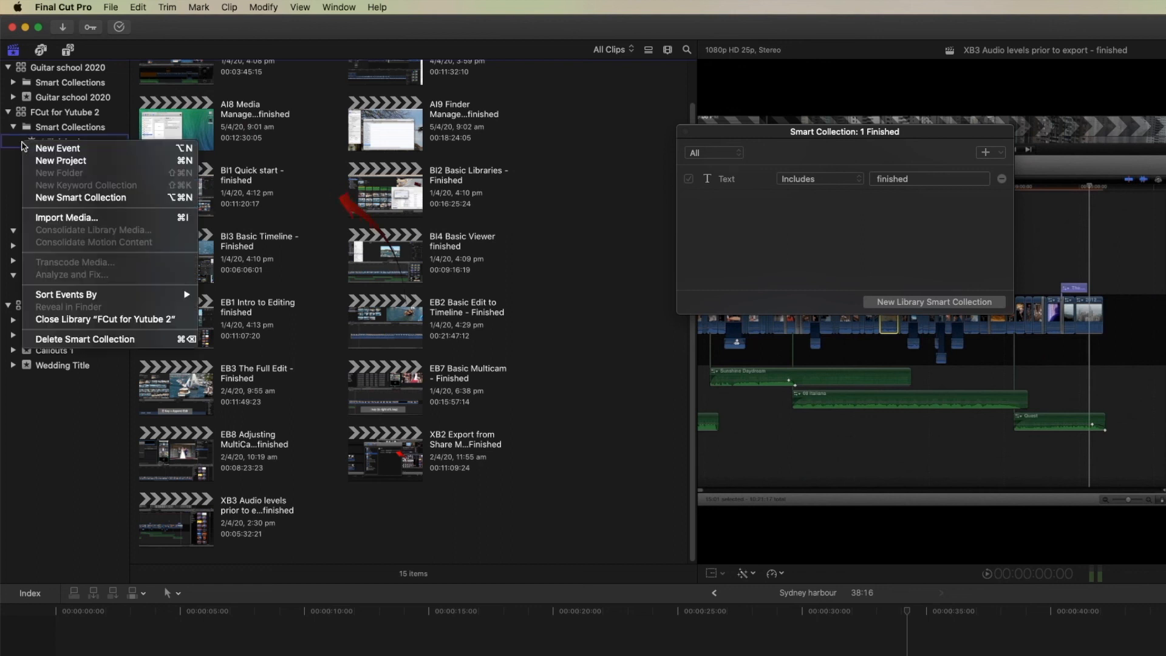
{"action": "left_click", "coordinate": [55, 198]}
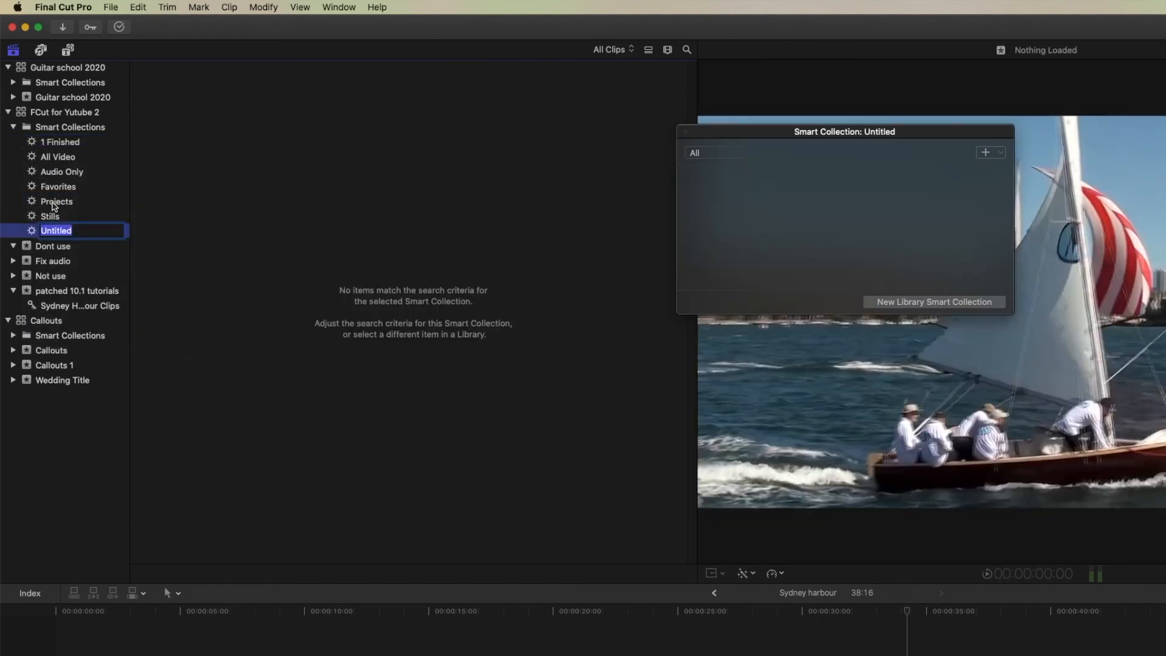
{"action": "left_click", "coordinate": [990, 155]}
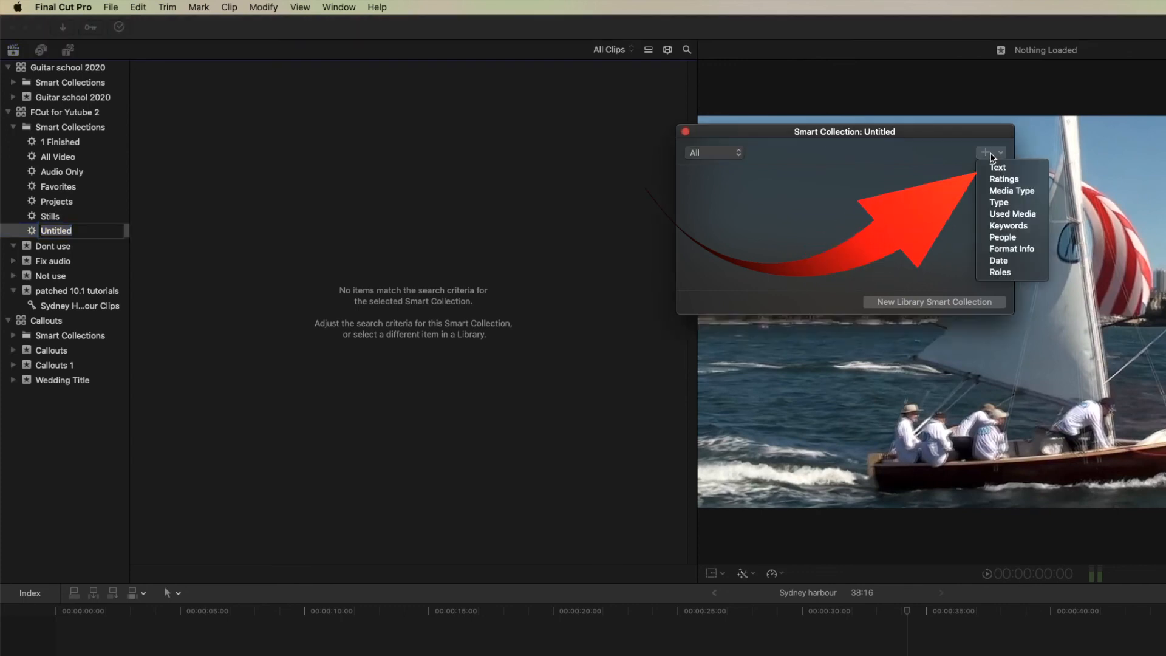
{"action": "left_click", "coordinate": [1004, 172]}
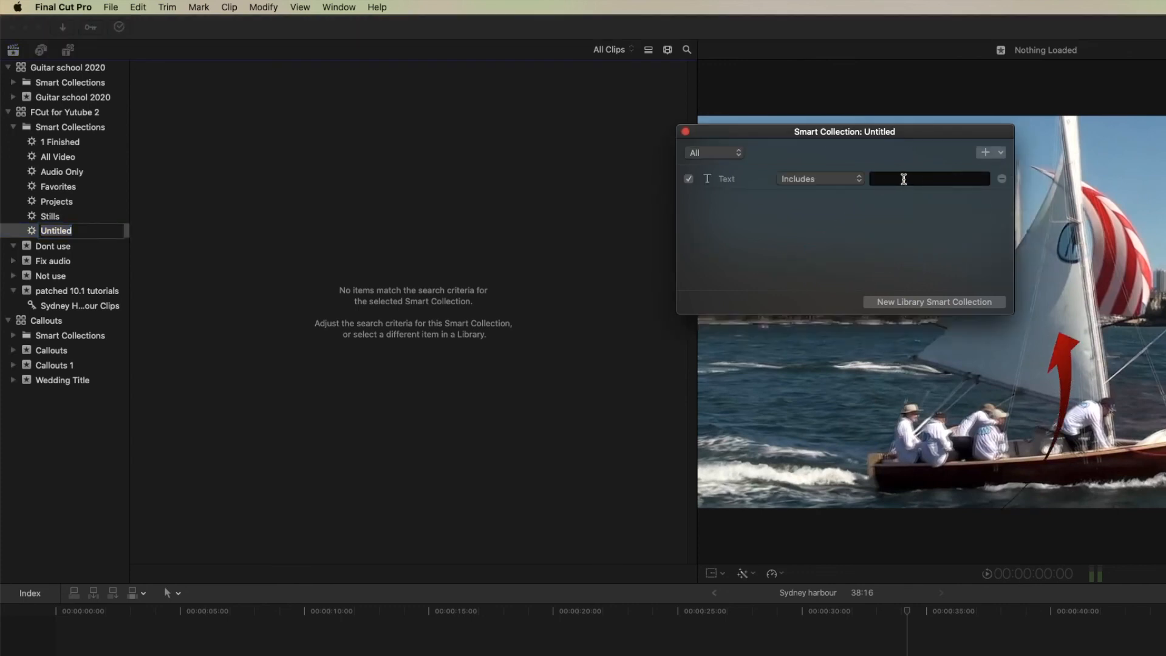
{"action": "type", "text": "c"}
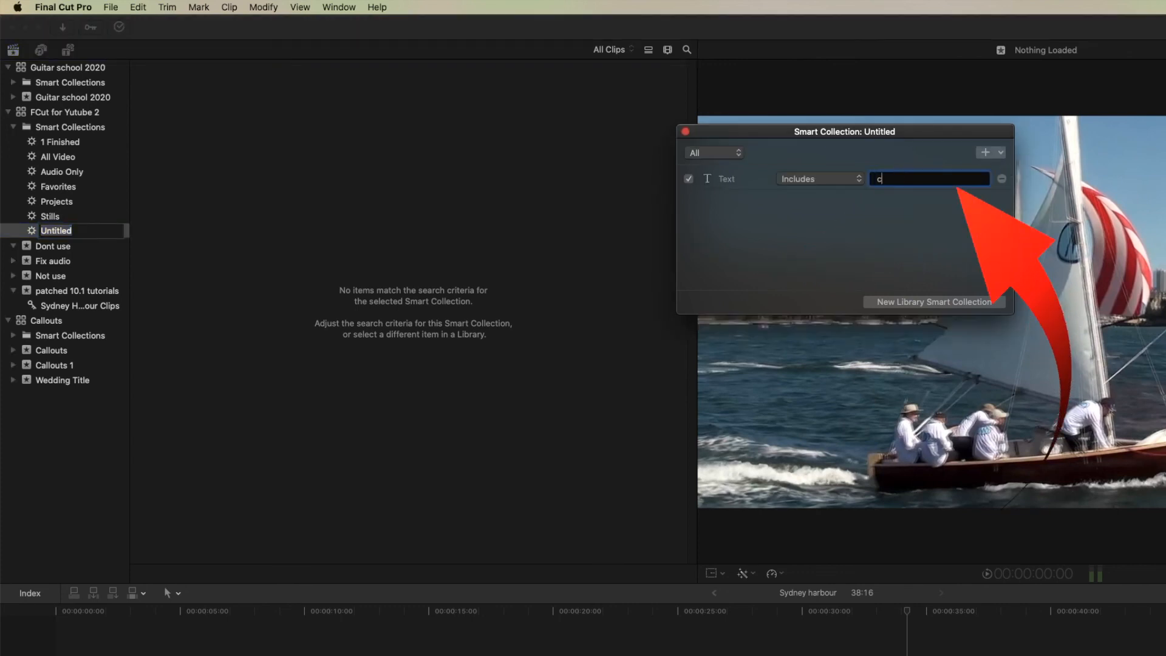
{"action": "type", "text": "ompleted"}
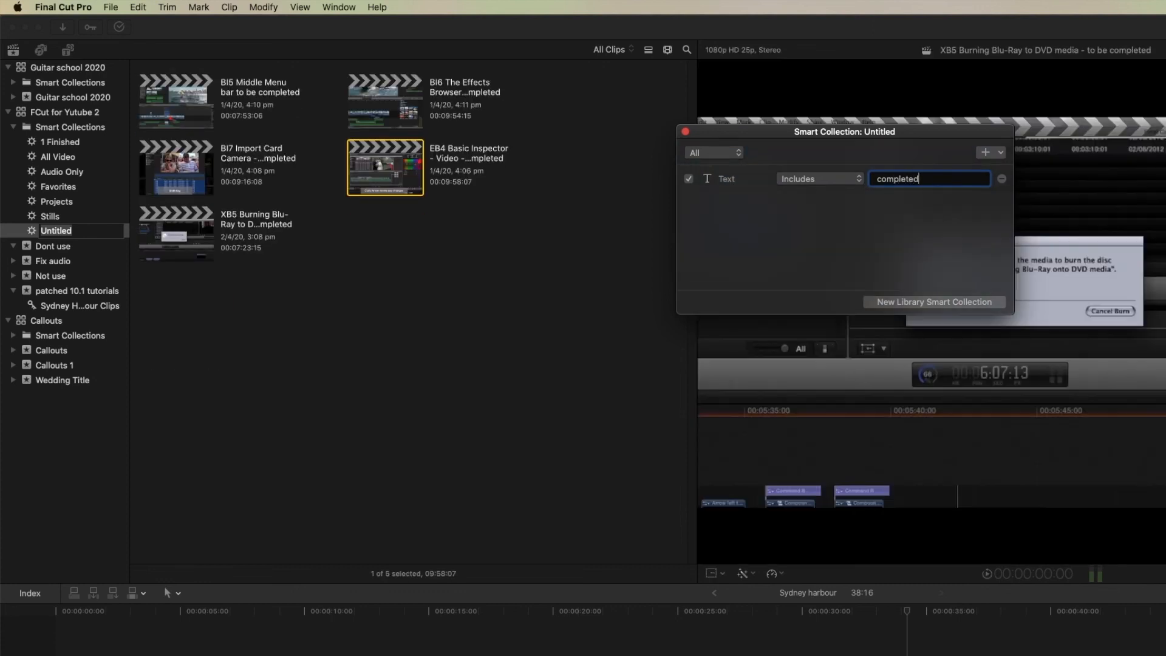
{"action": "key", "text": "Return"}
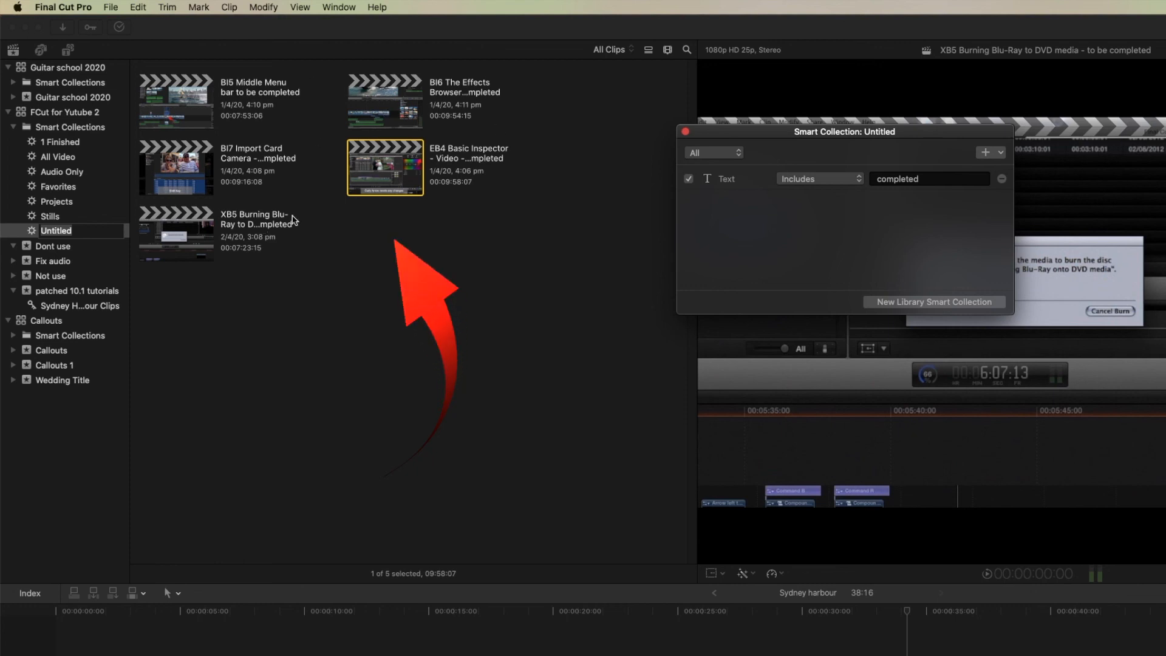
Rename the new untitled smart collection as "2 to be completed" and view its contents alongside those of 1 Finished
{"action": "left_click", "coordinate": [66, 234]}
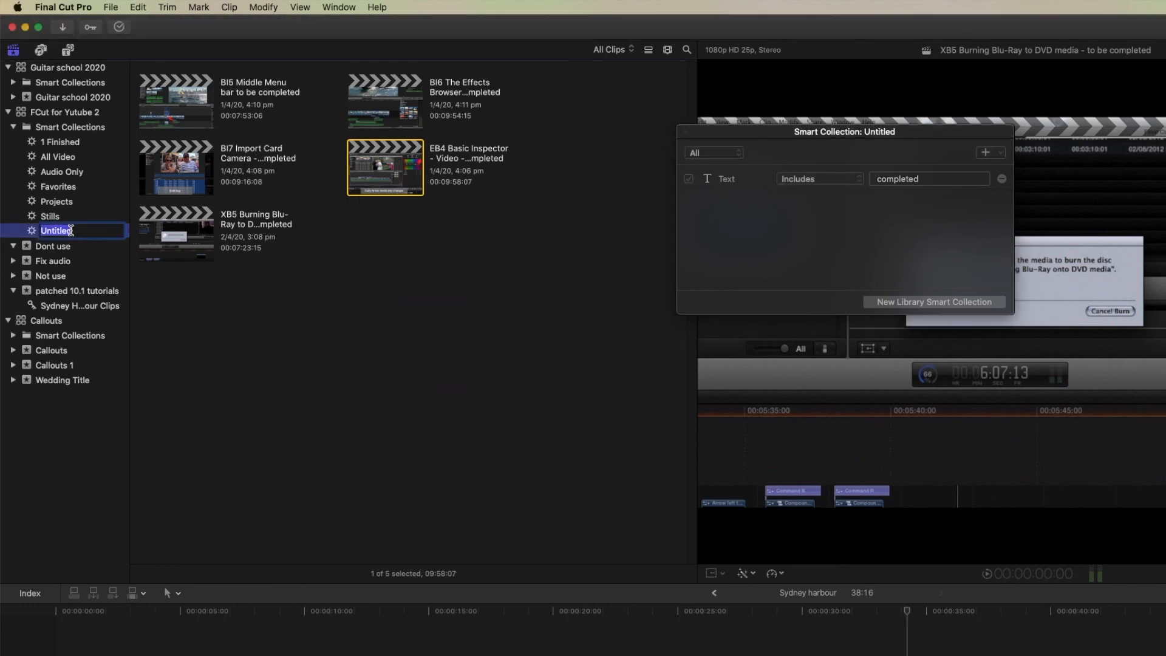
{"action": "left_click_drag", "start_coordinate": [81, 230], "coordinate": [38, 233]}
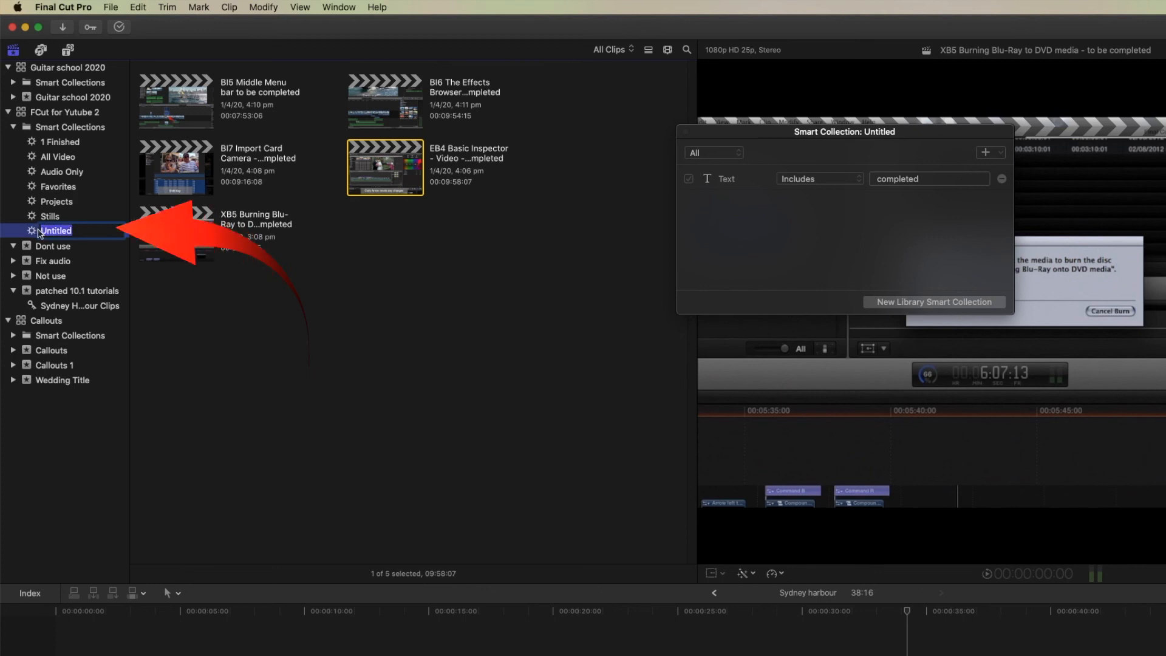
{"action": "type", "text": "2"}
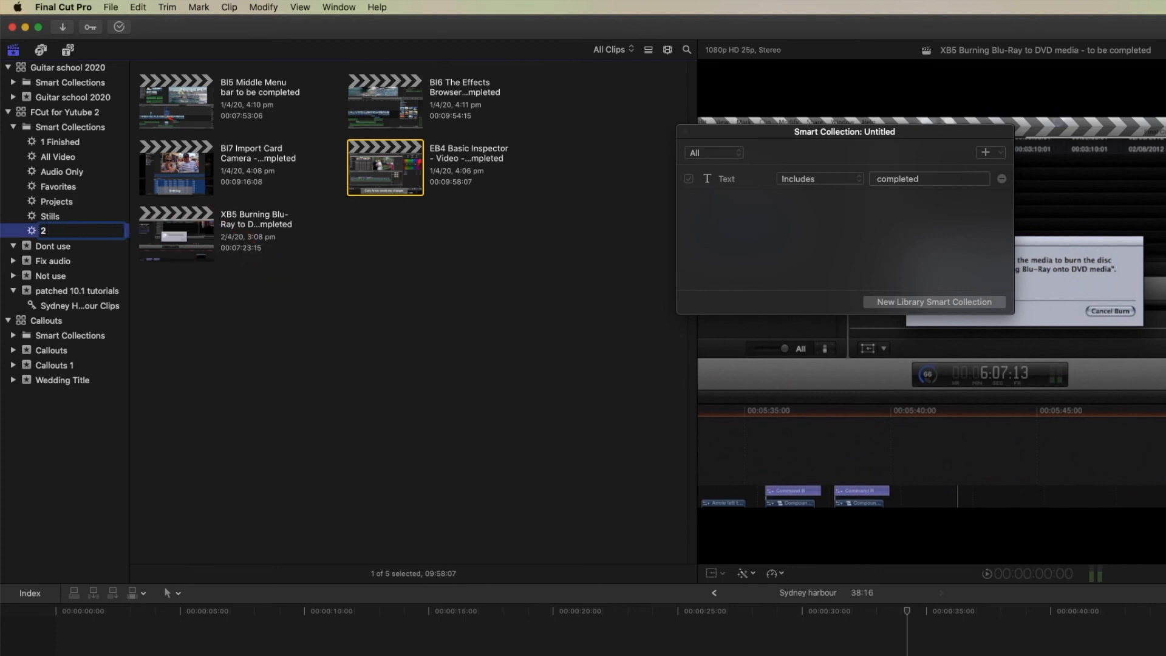
{"action": "type", "text": " to be completed"}
{"action": "key", "text": "Return"}
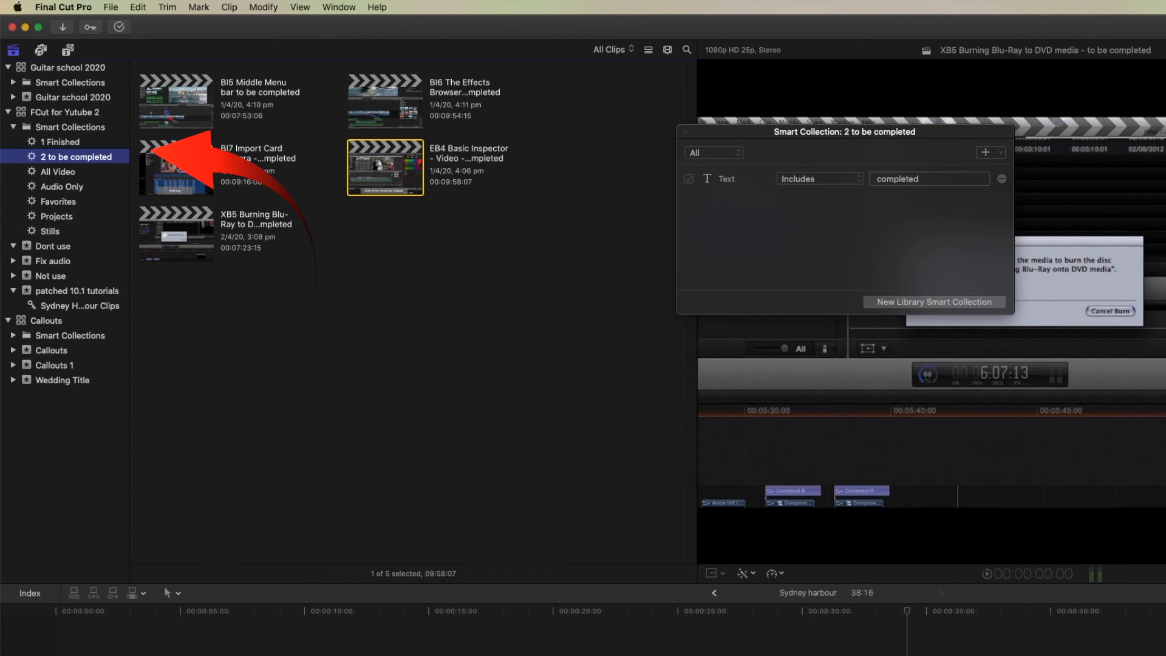
{"action": "left_click", "coordinate": [56, 143]}
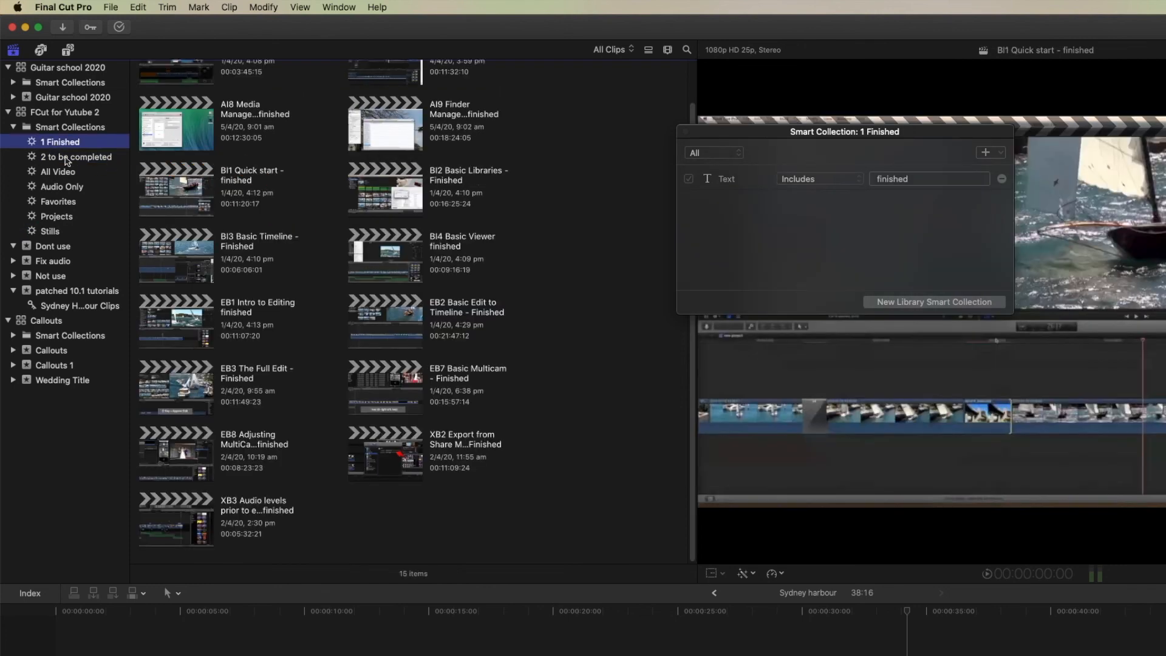
{"action": "left_click", "coordinate": [67, 159]}
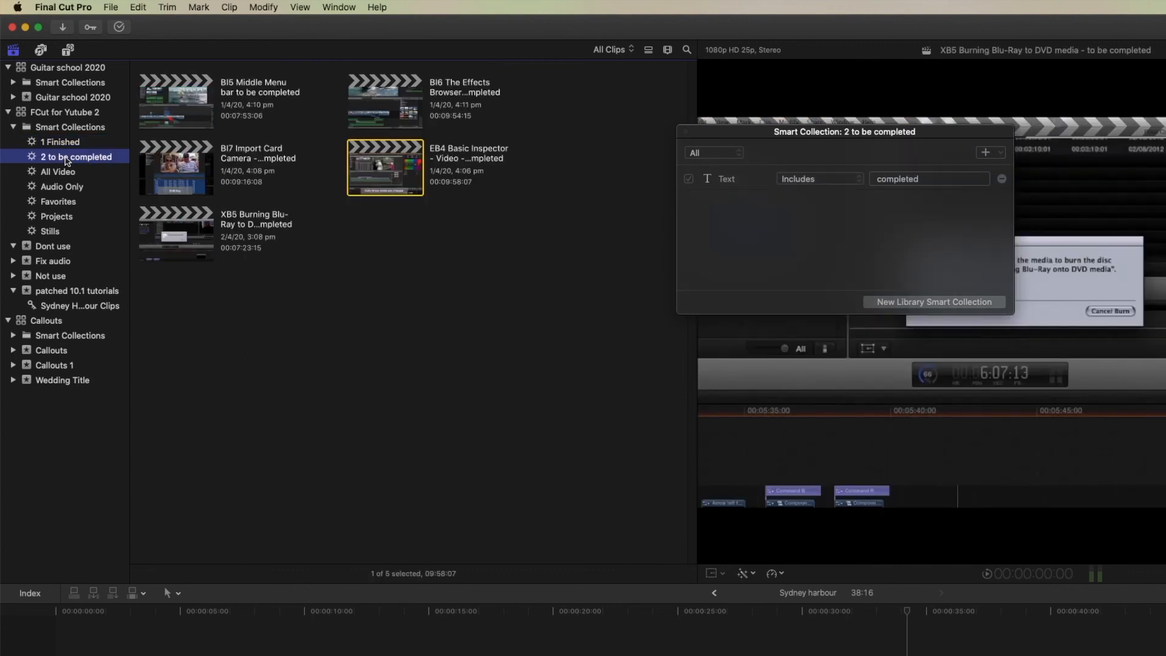